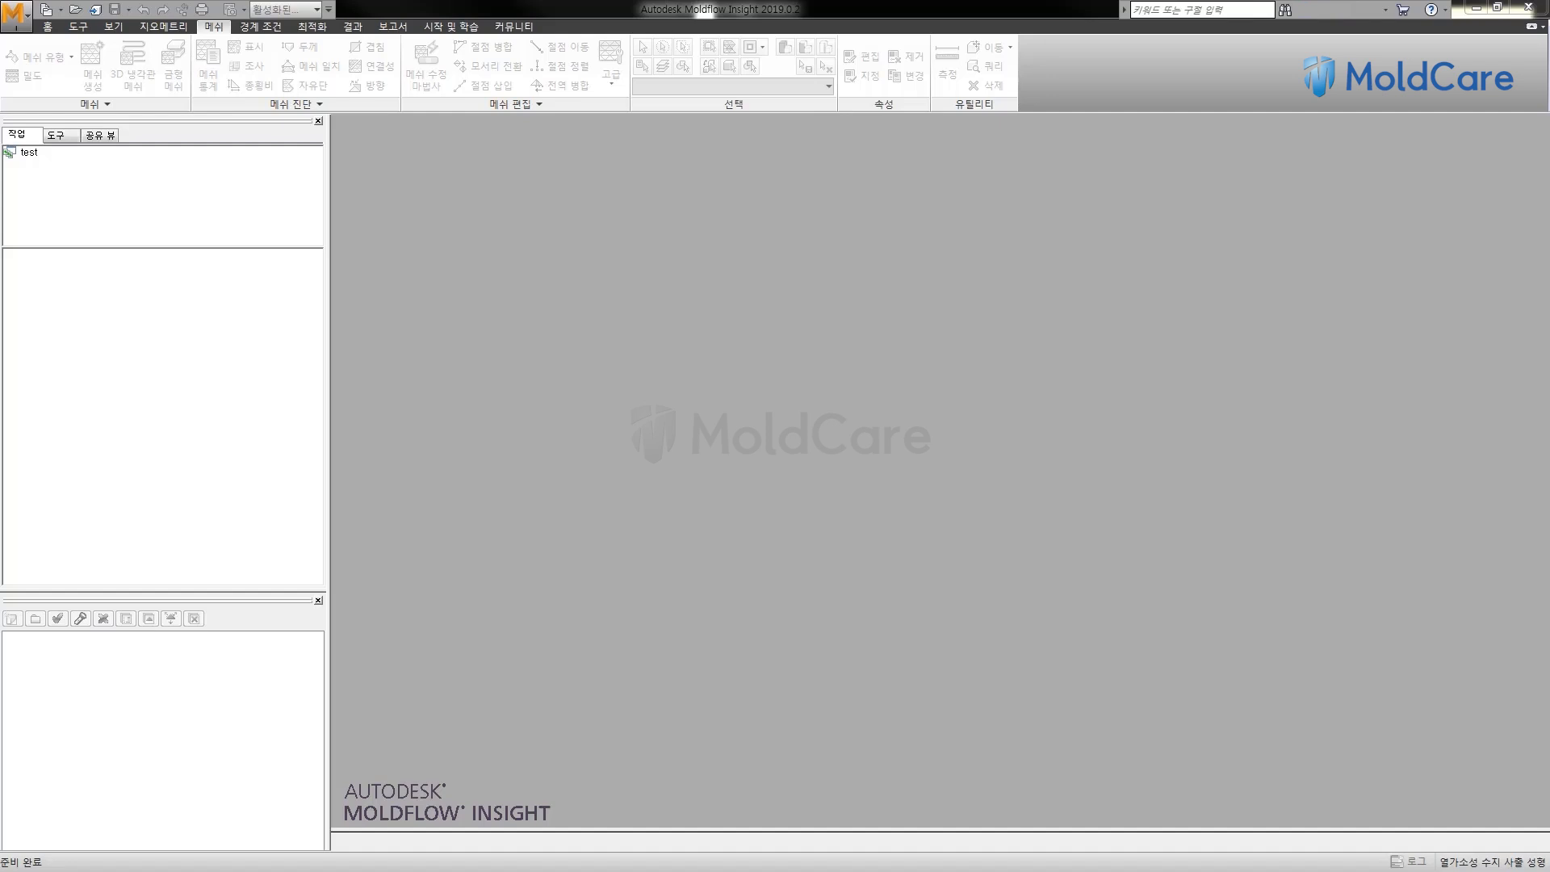
Import the file 3D model.udm into the test project with the Dual Domain mesh type
left_click(49, 26)
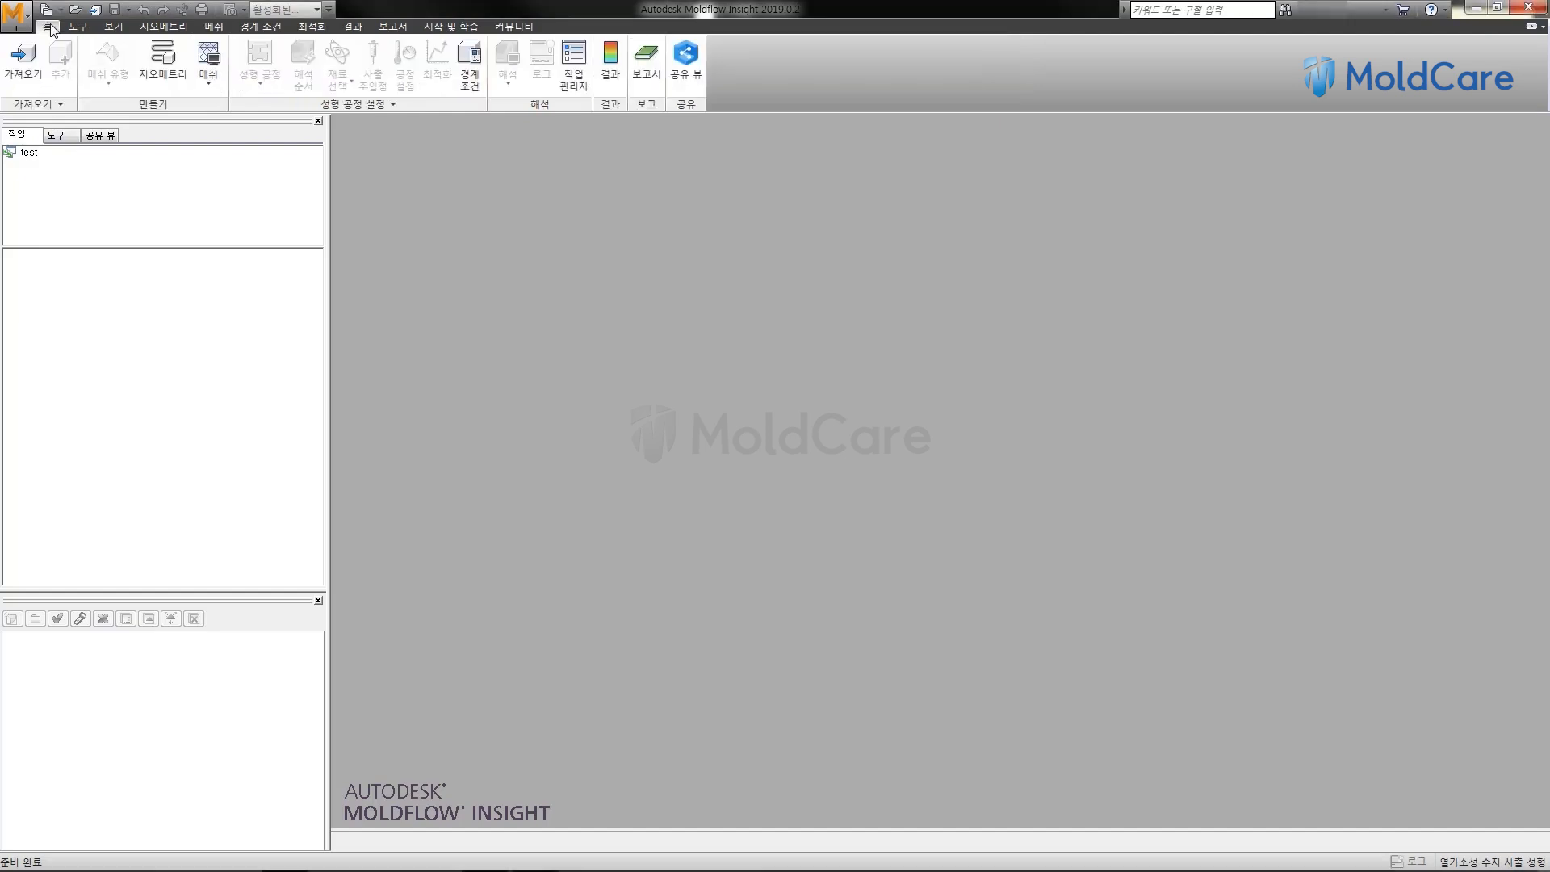
left_click(35, 61)
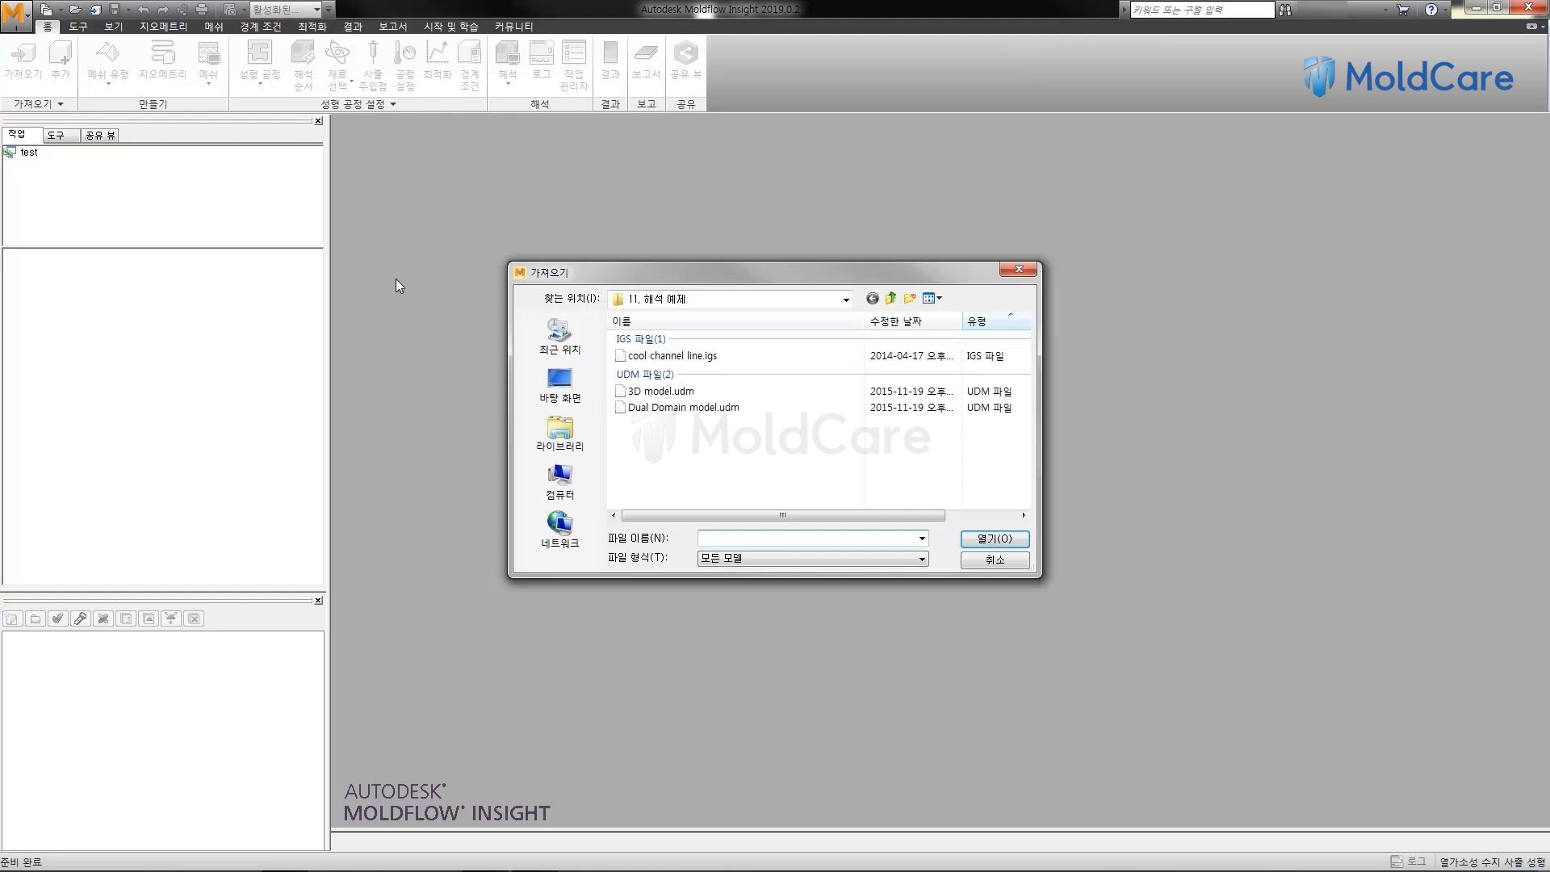
left_click(660, 391)
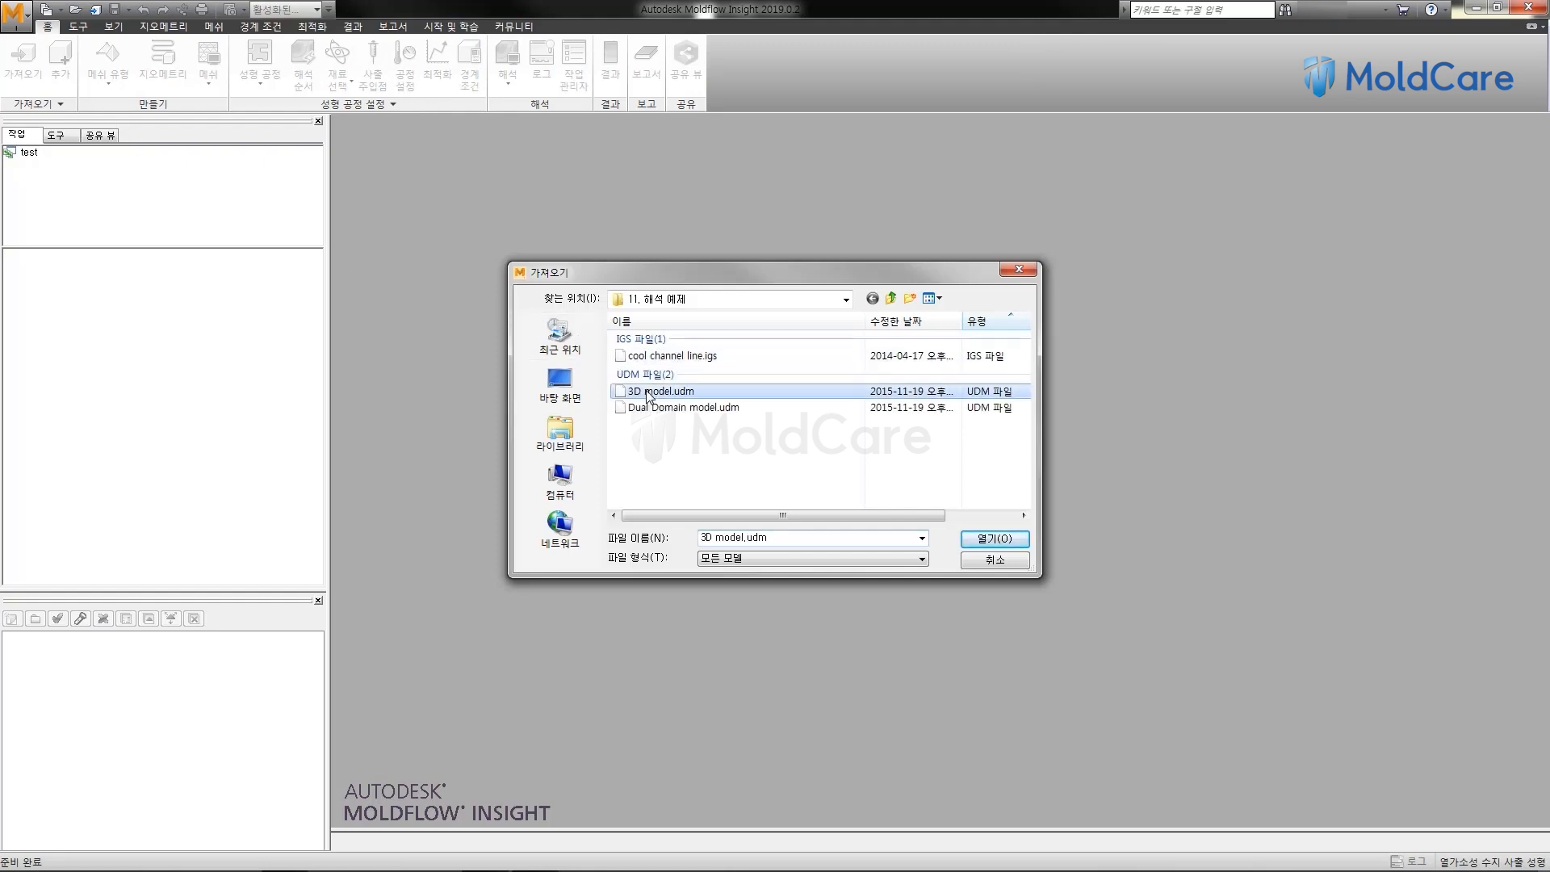
left_click(994, 537)
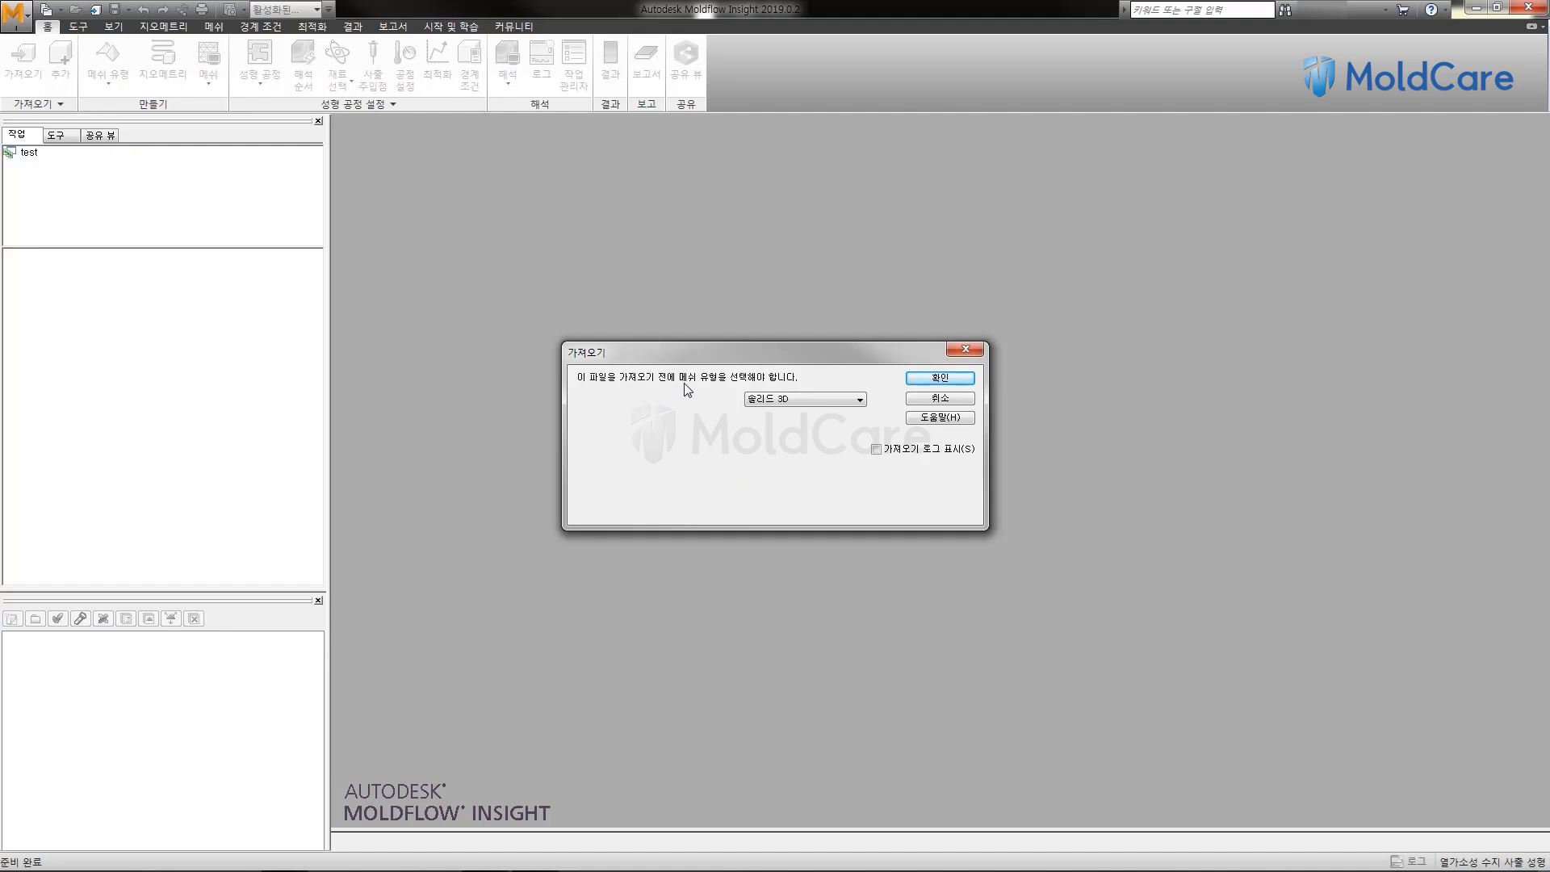
left_click(779, 399)
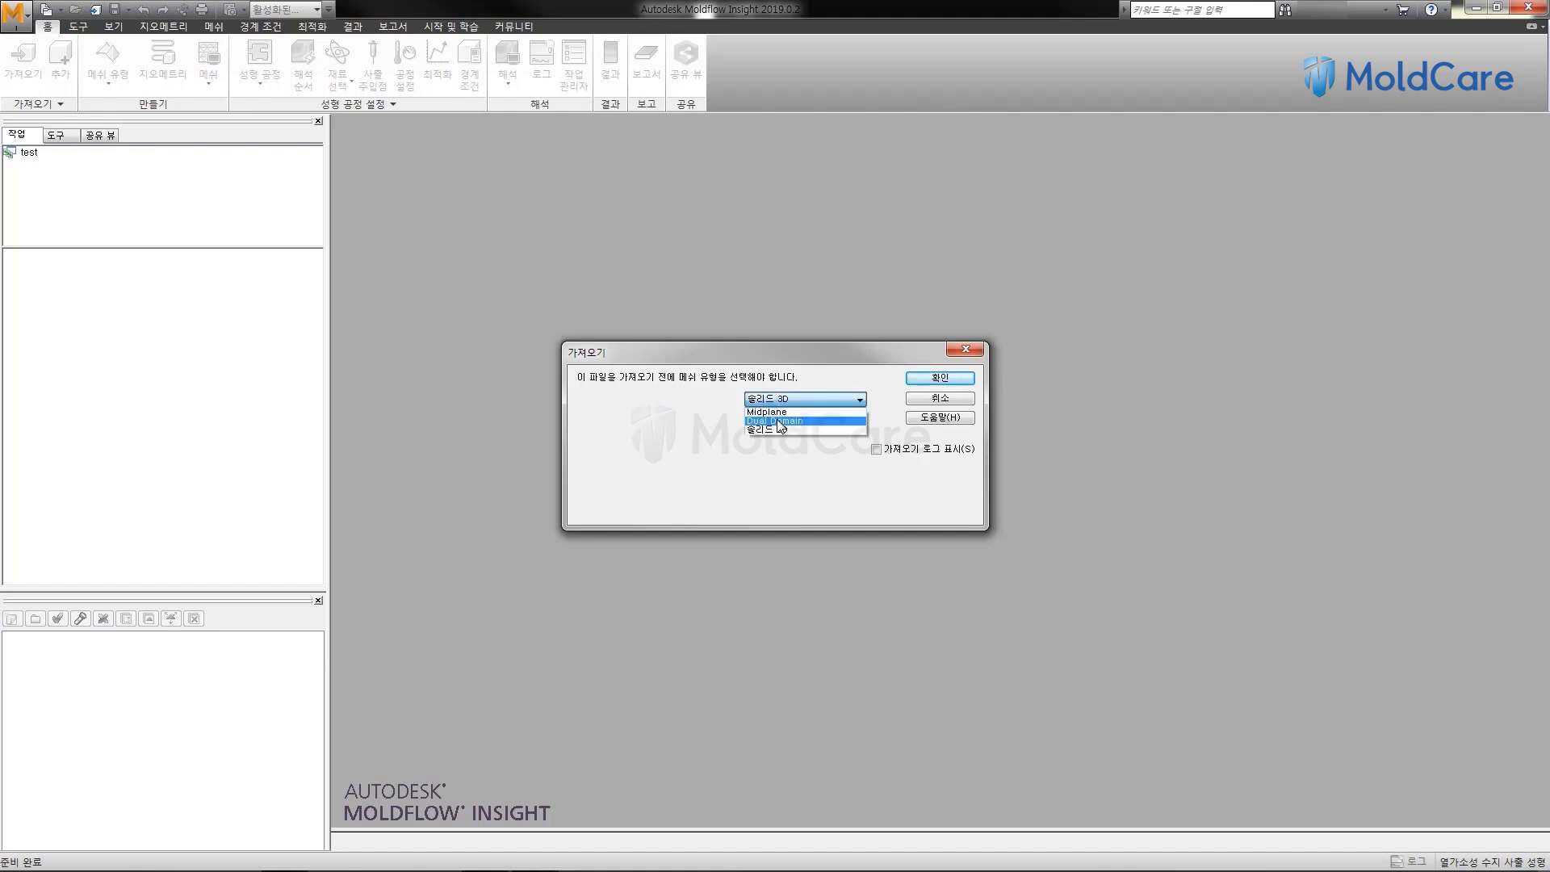
left_click(778, 420)
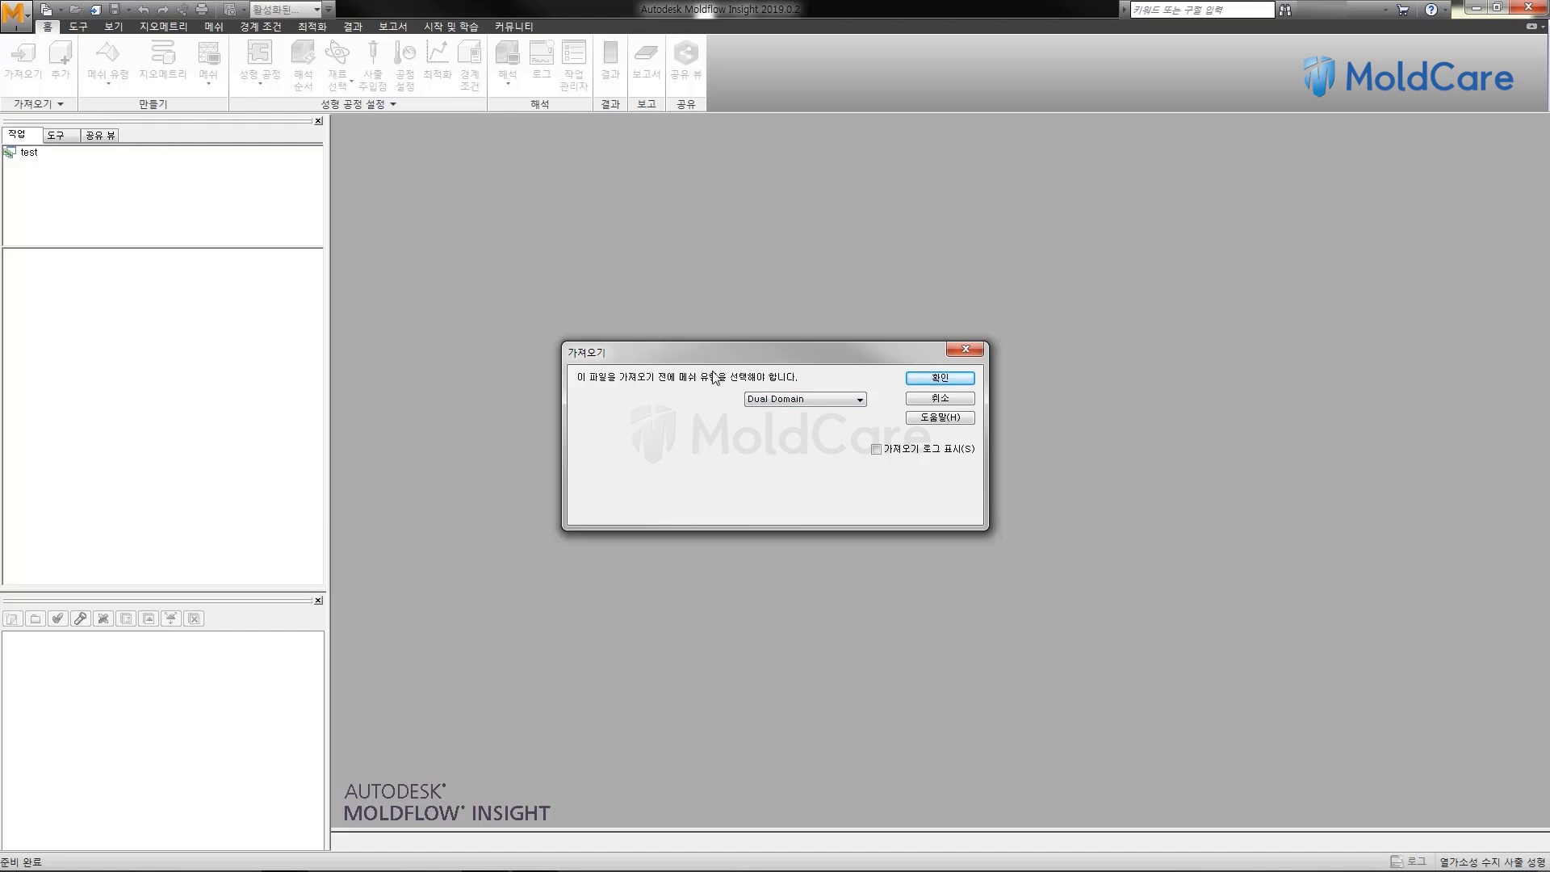
left_click(939, 378)
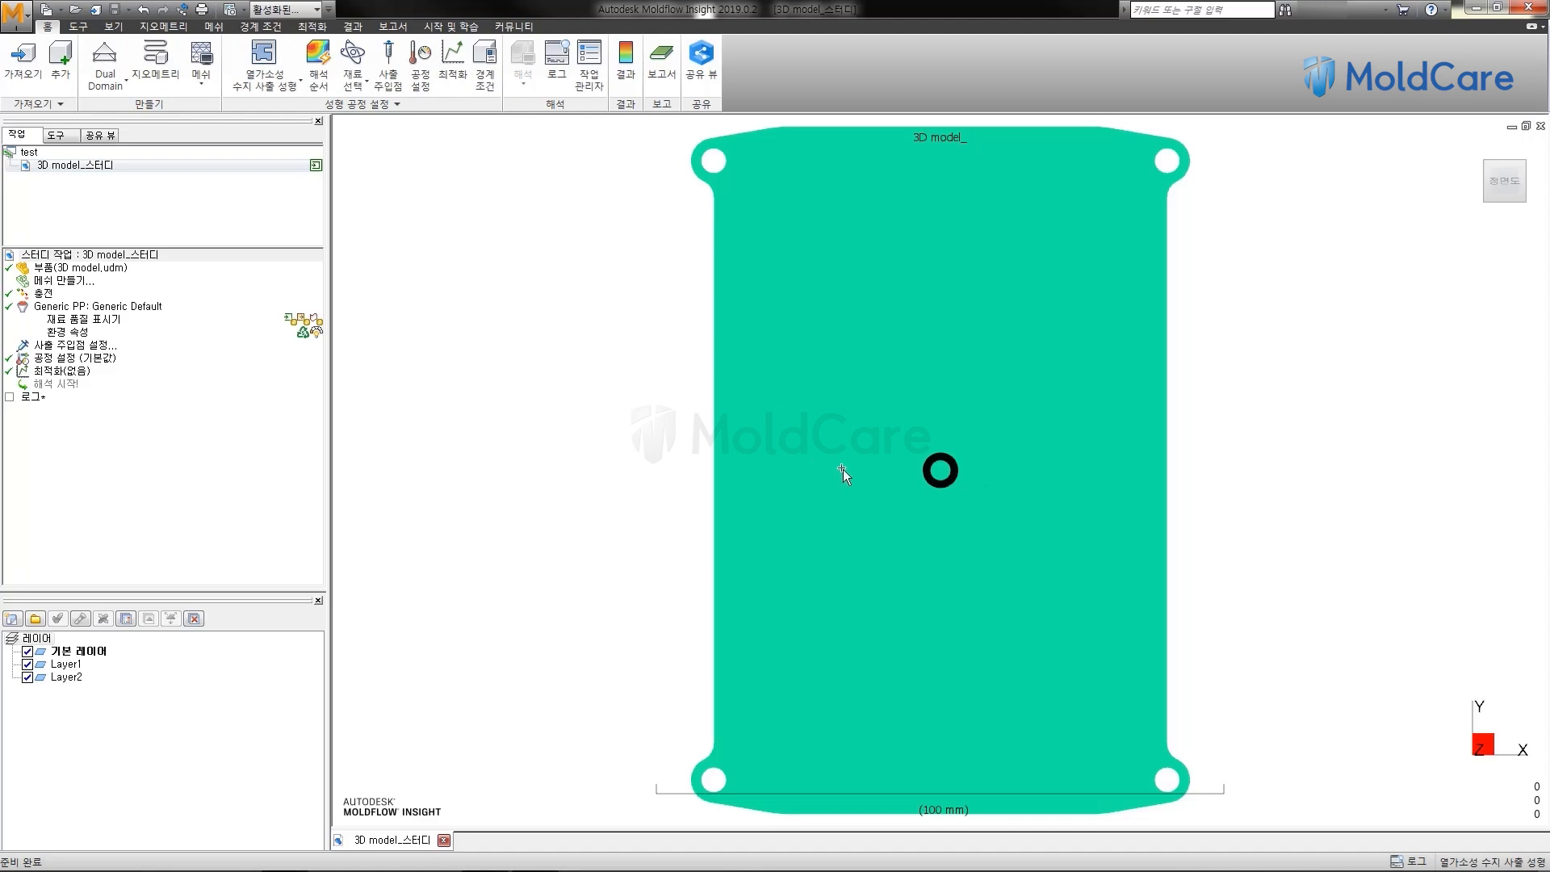
Generate the part's Dual Domain mesh with the default general and NURBS settings, and hide the mesh log when it finishes
mouse_move(879, 515)
middle_mouse_down()
mouse_move(692, 347)
mouse_move(439, 398)
mouse_move(540, 508)
mouse_move(554, 401)
mouse_move(515, 384)
mouse_move(573, 332)
mouse_move(579, 382)
middle_mouse_up()
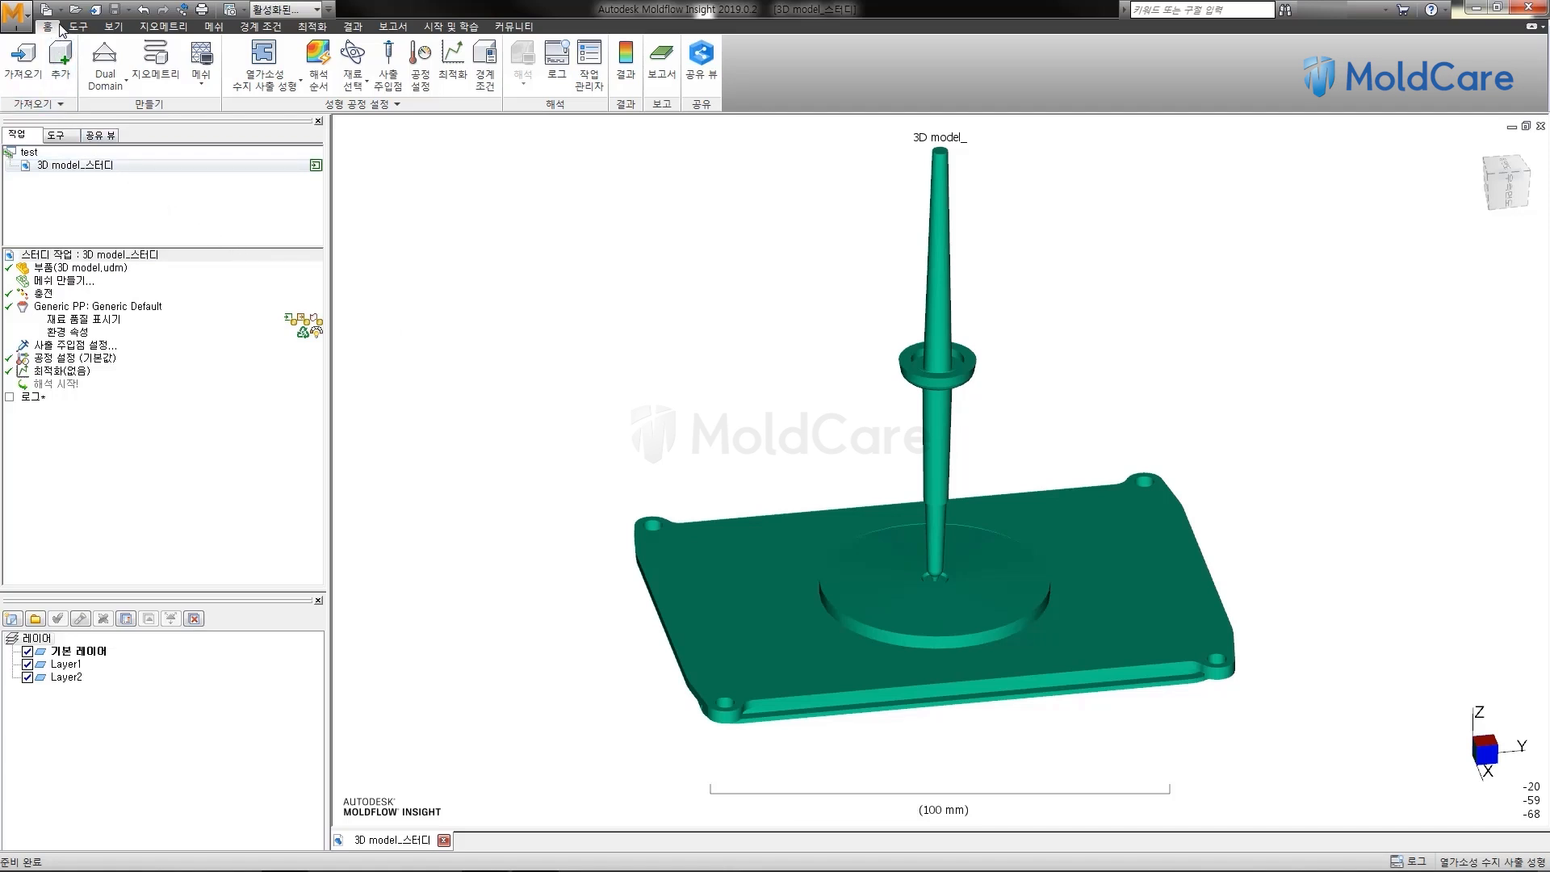
left_click(214, 27)
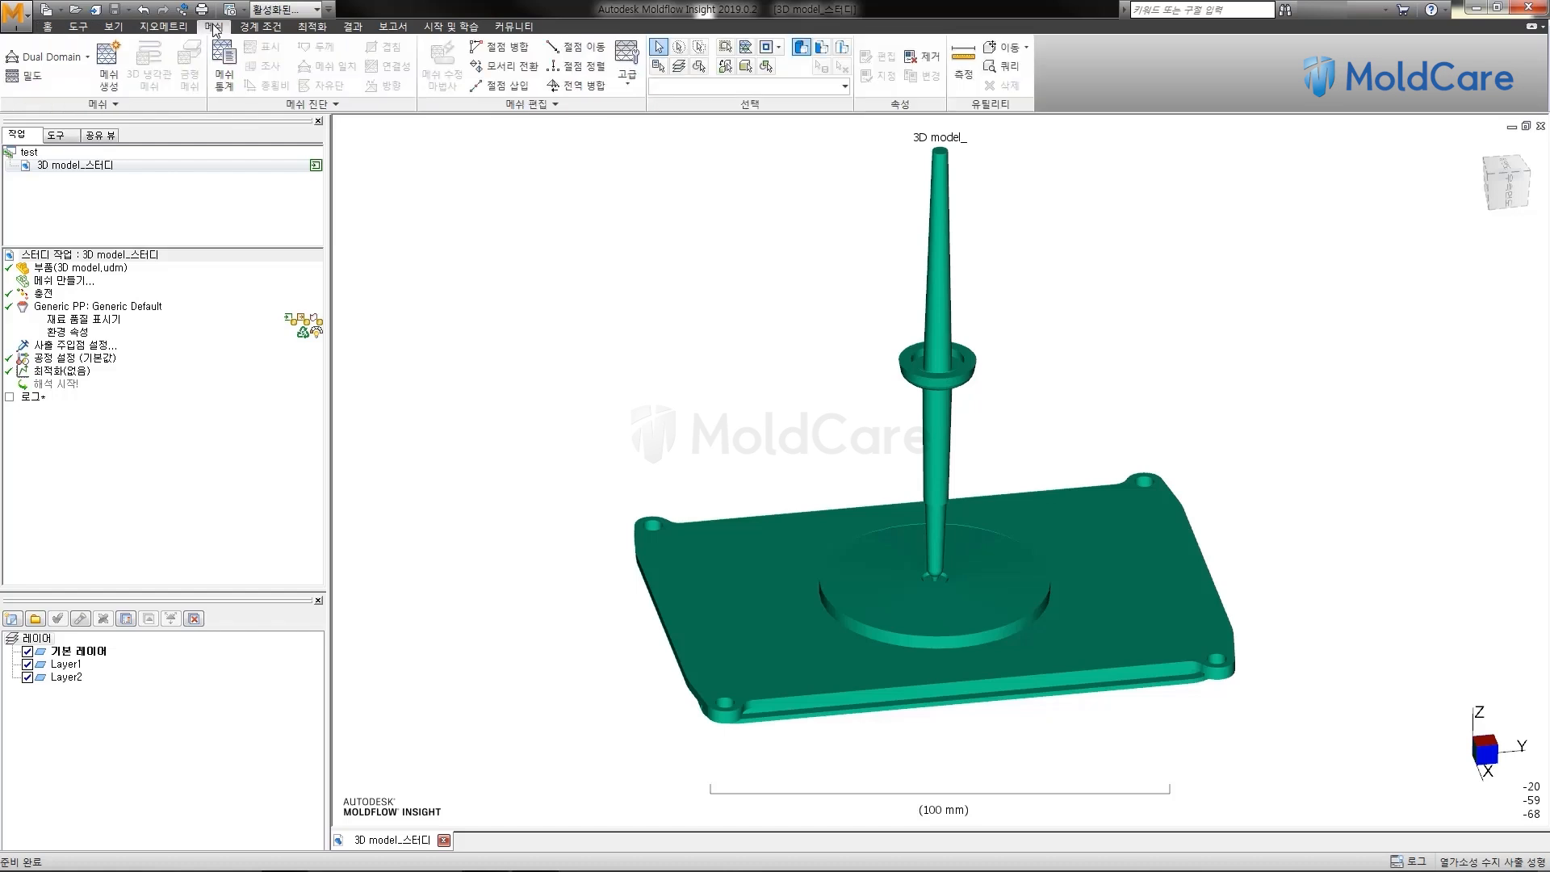
left_click(108, 77)
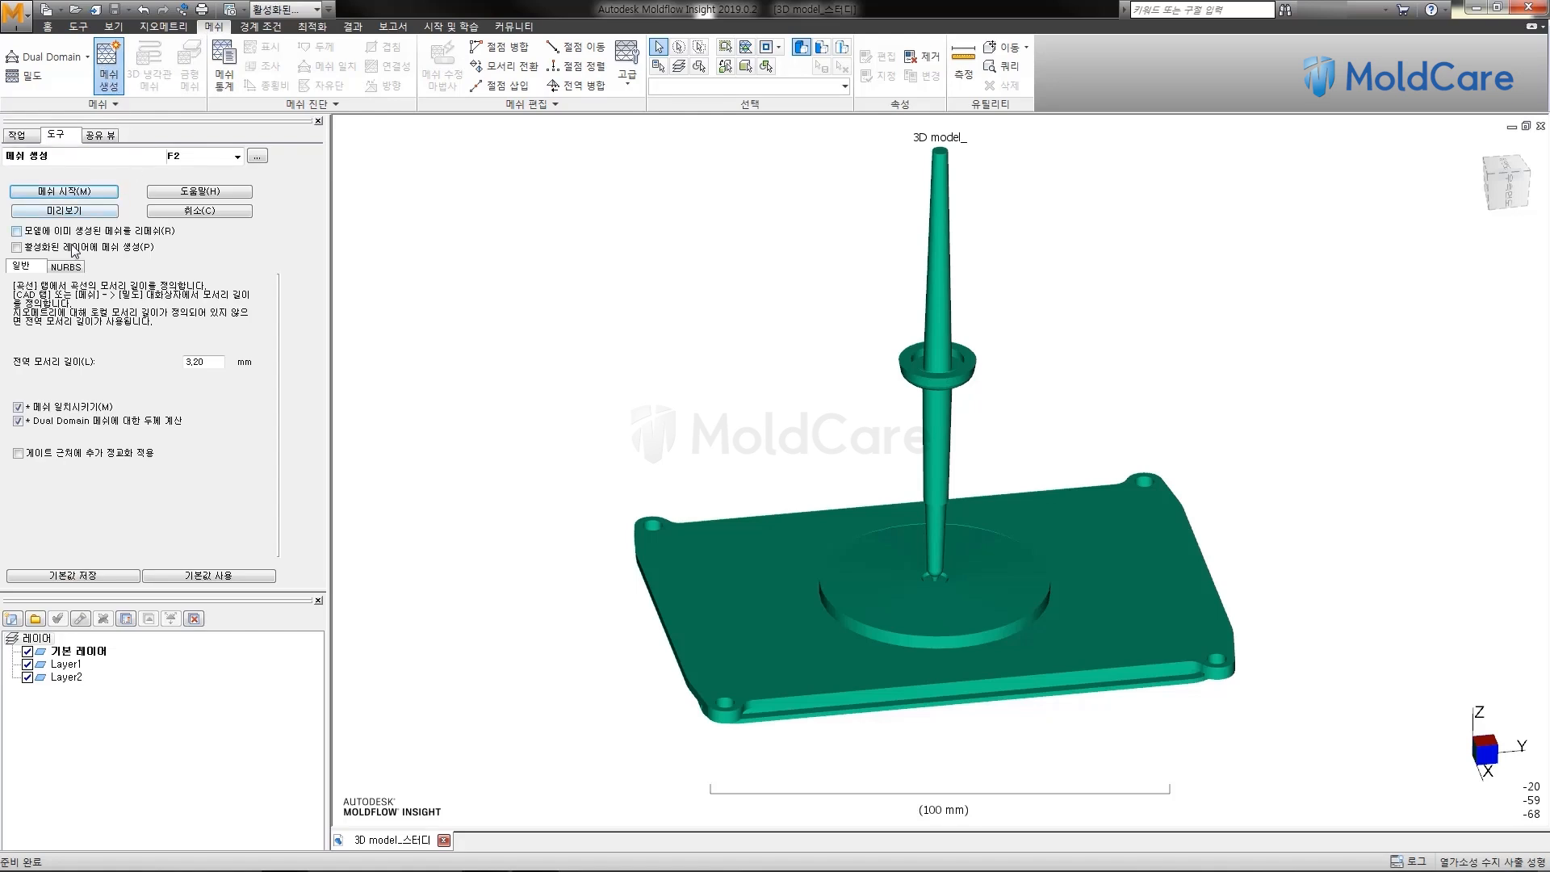
left_click(68, 268)
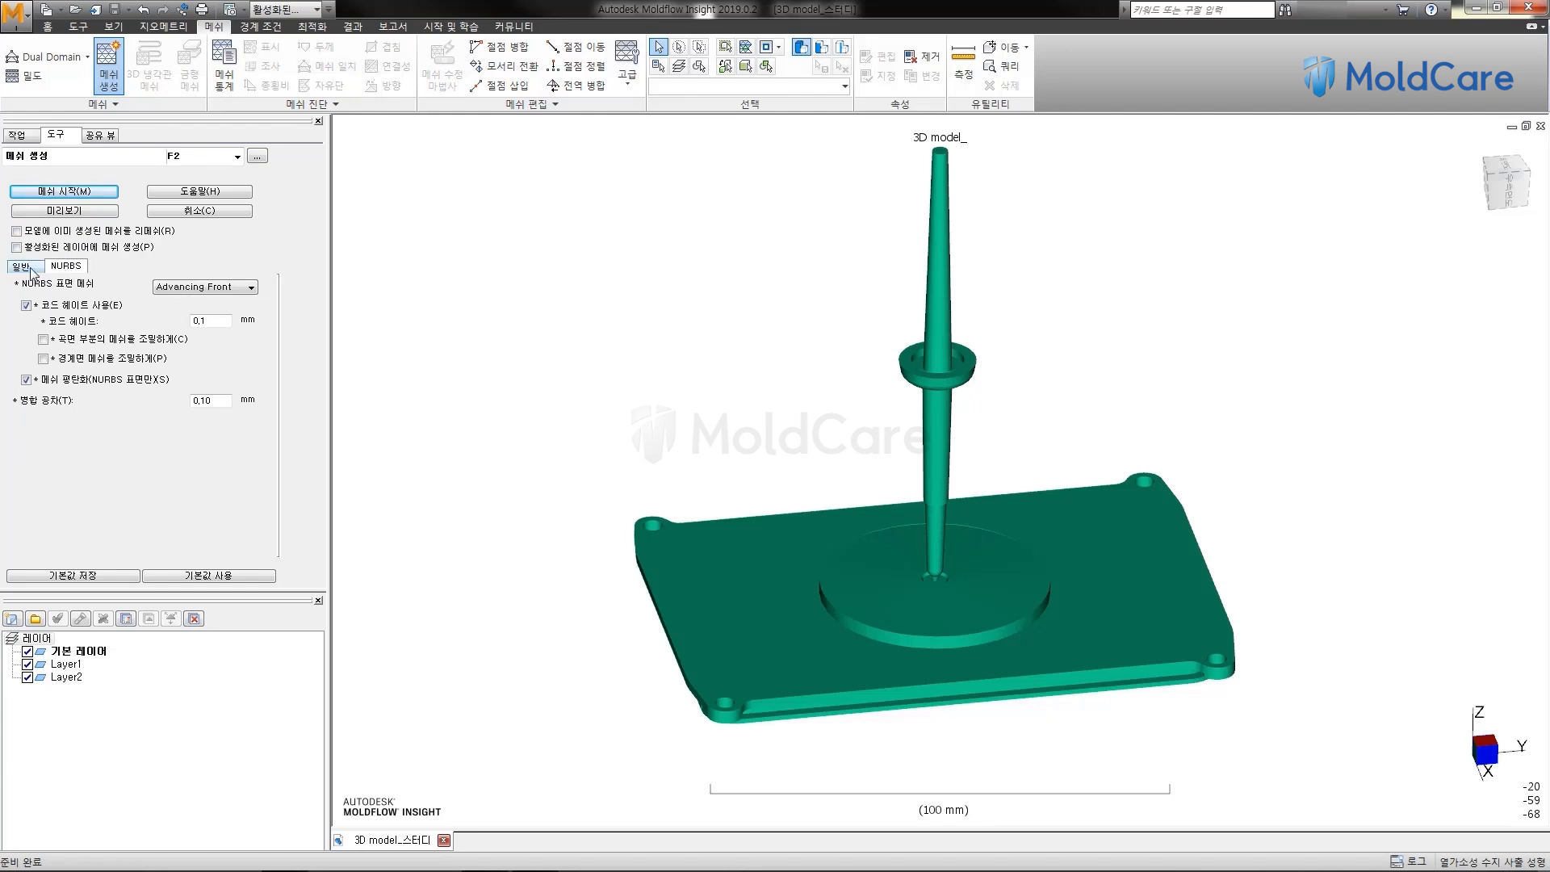
left_click(31, 269)
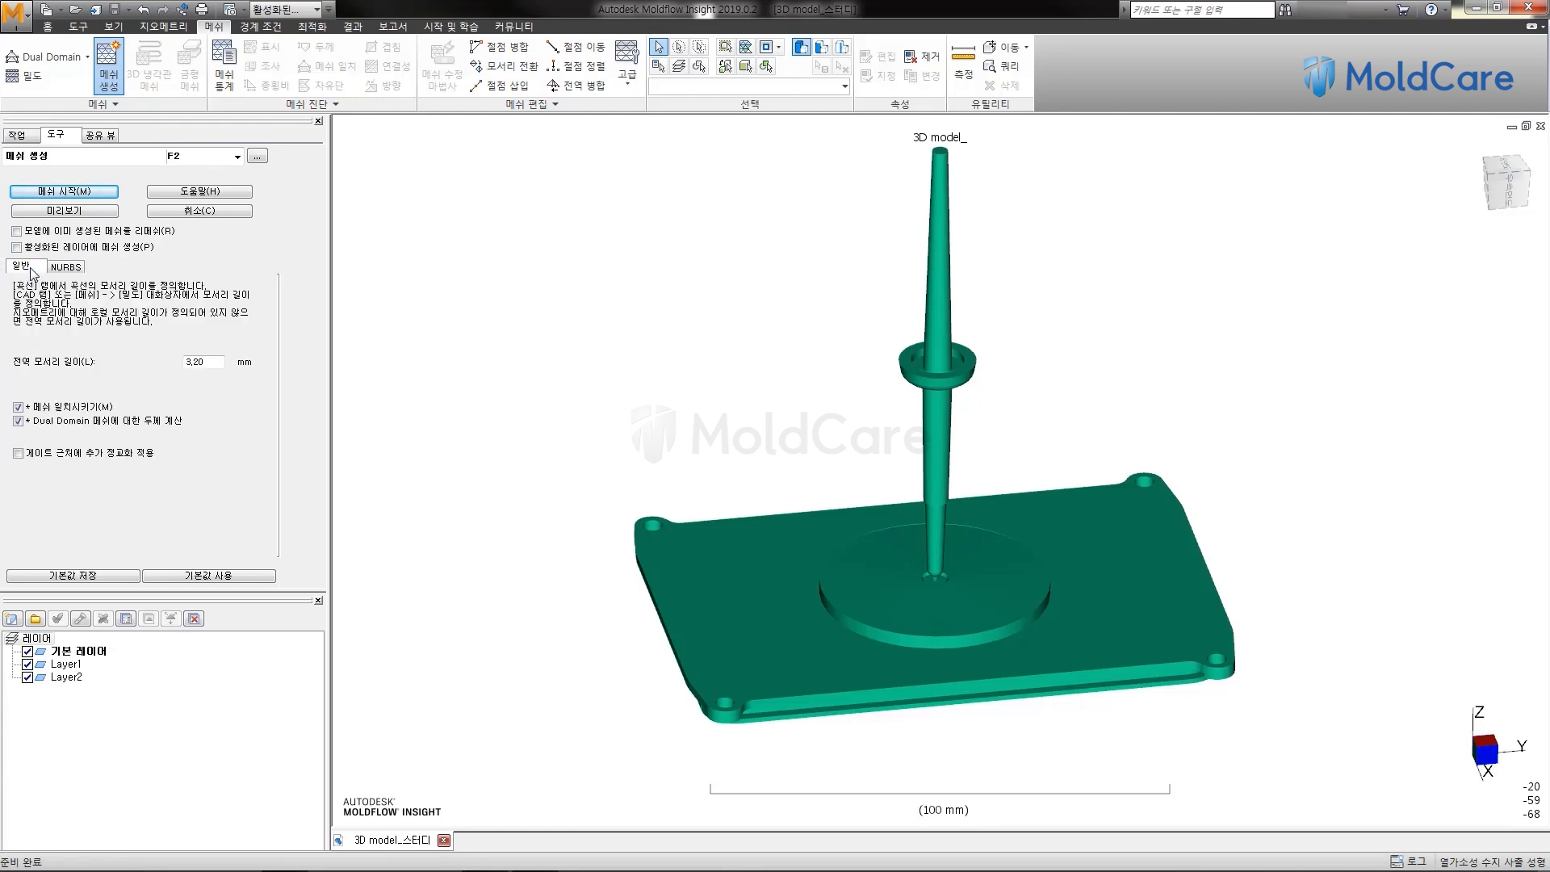
left_click(54, 192)
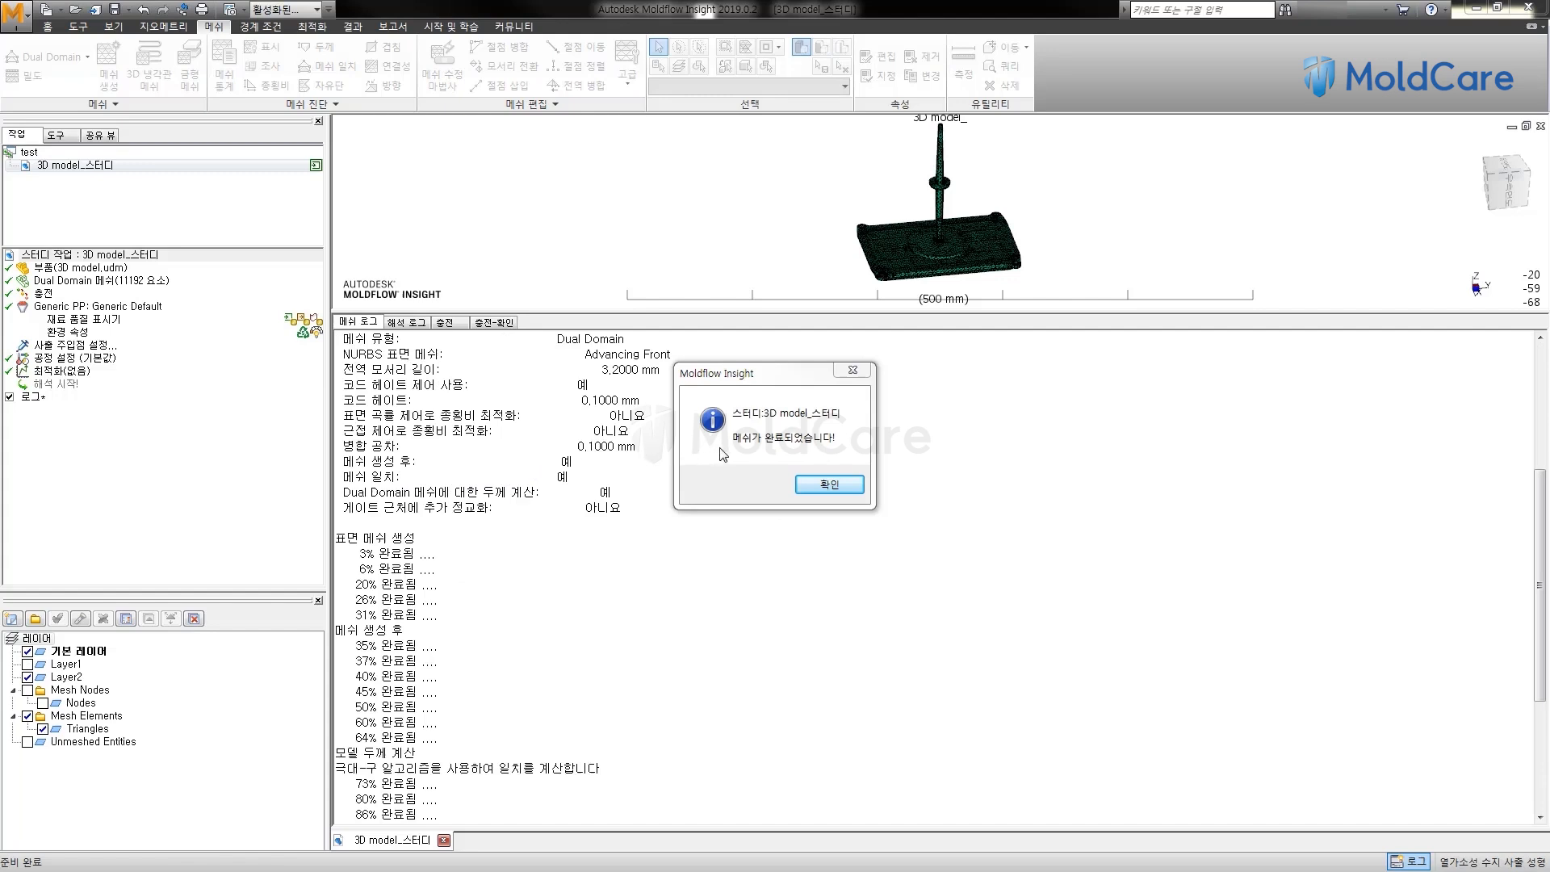
left_click(828, 485)
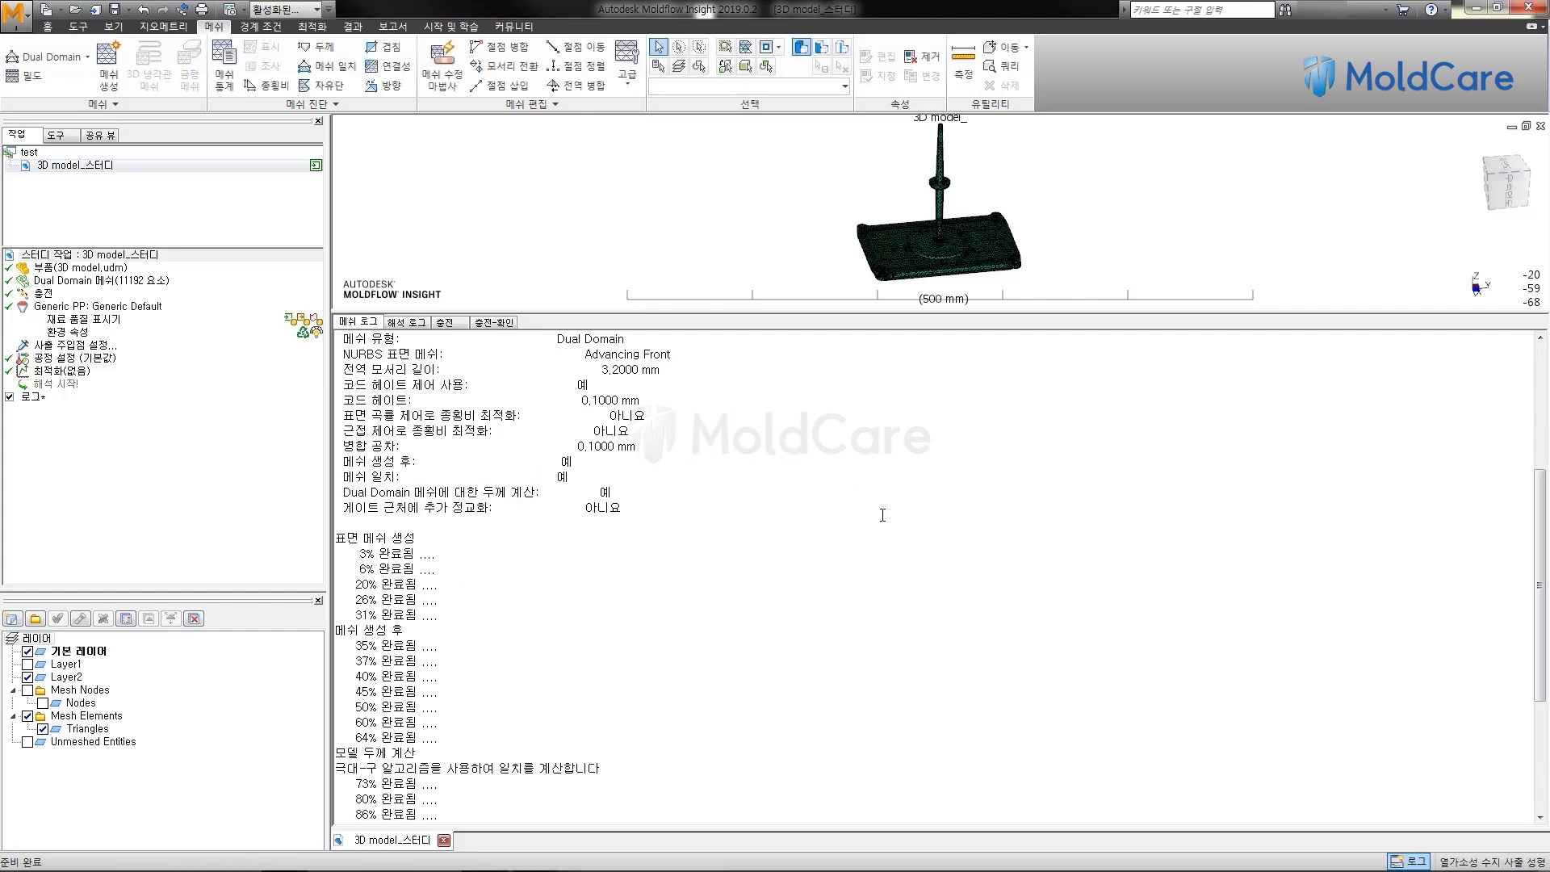
left_click(1410, 862)
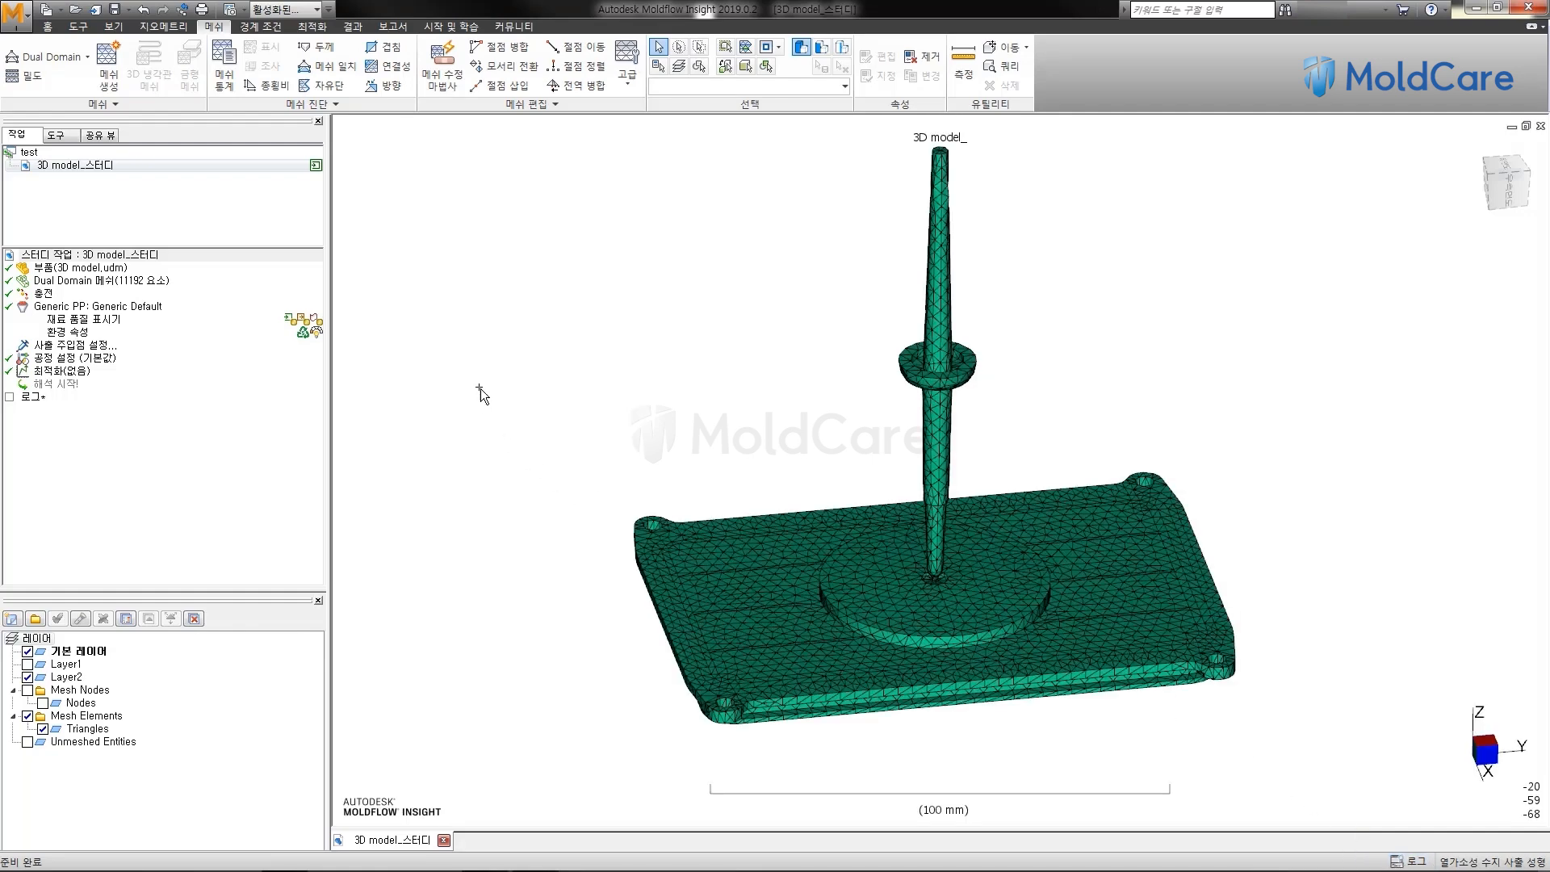
Review the mesh statistics for triangle elements, from entity counts and aspect ratio to the match percentages, and close the report
middle_click_drag(481, 367, 539, 380)
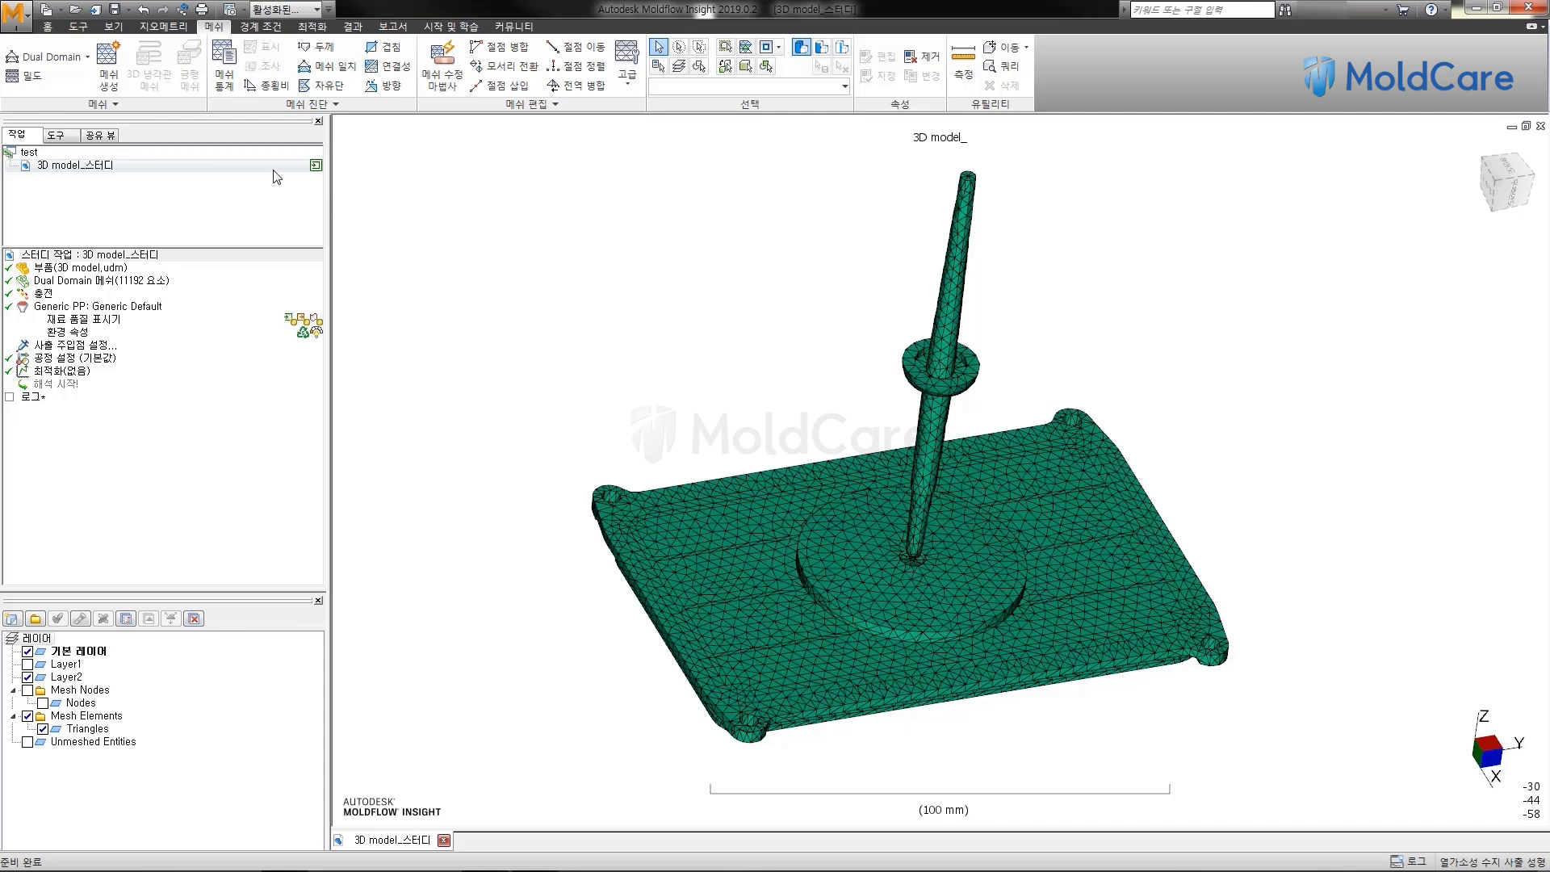
left_click(223, 69)
left_click(73, 180)
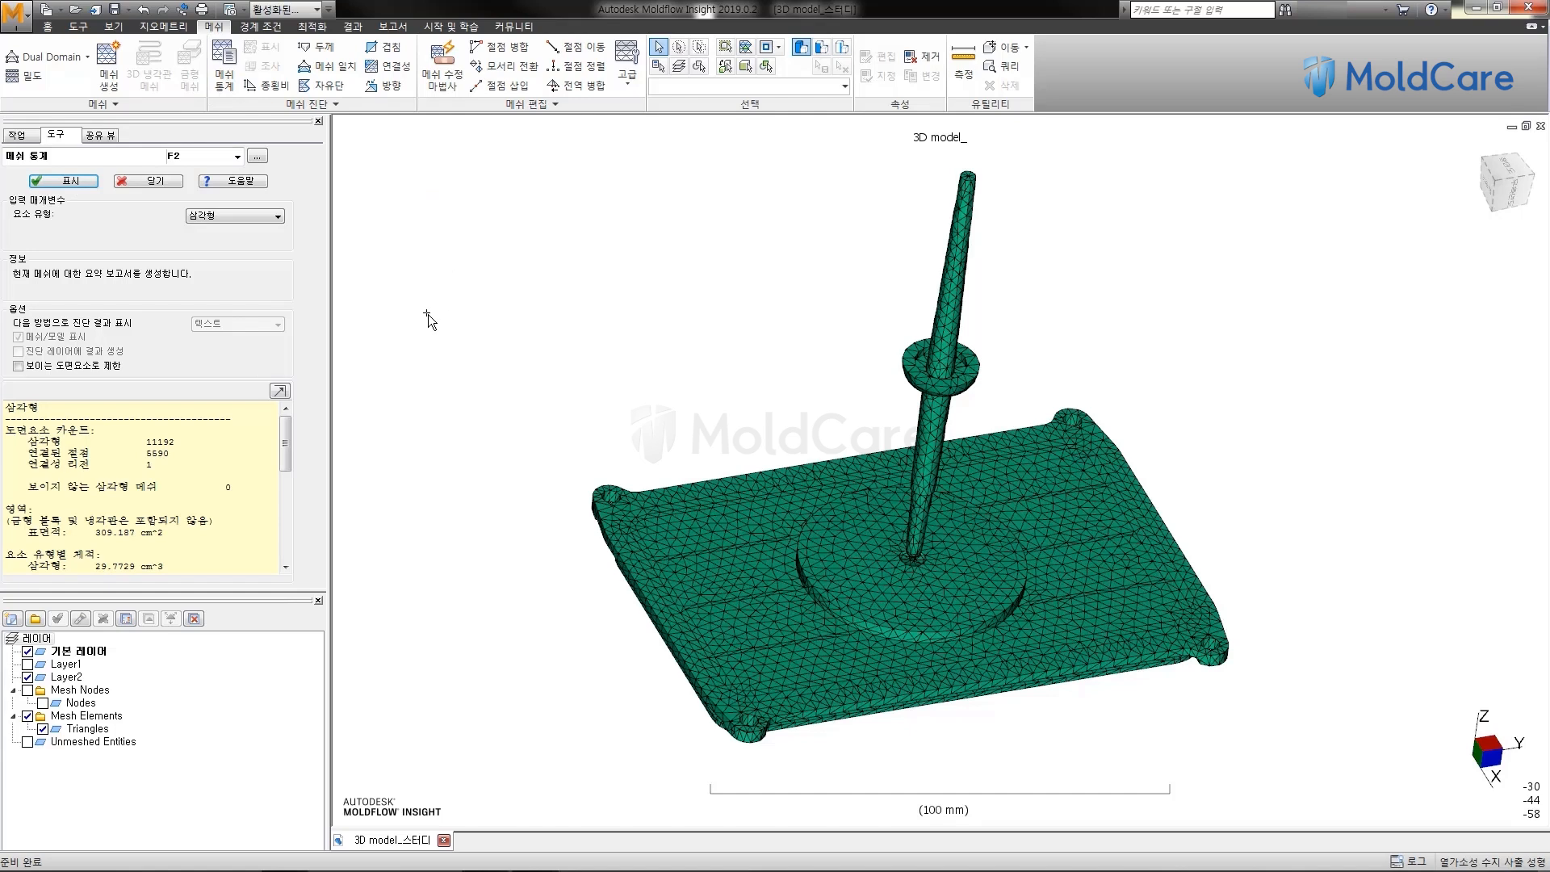
left_click_drag(285, 435, 289, 483)
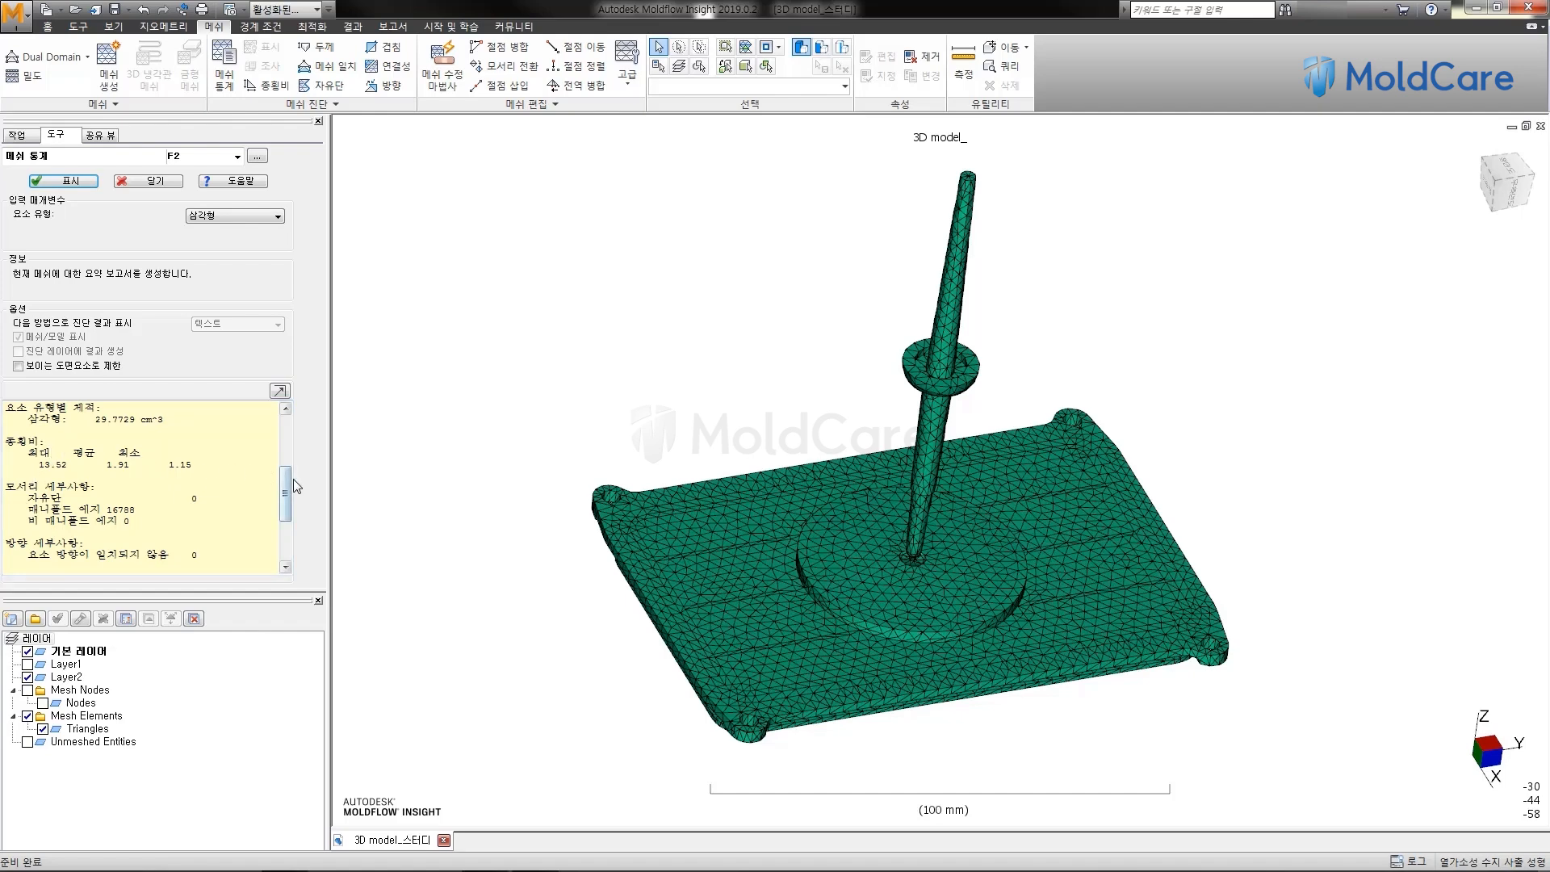
left_click_drag(285, 487, 284, 502)
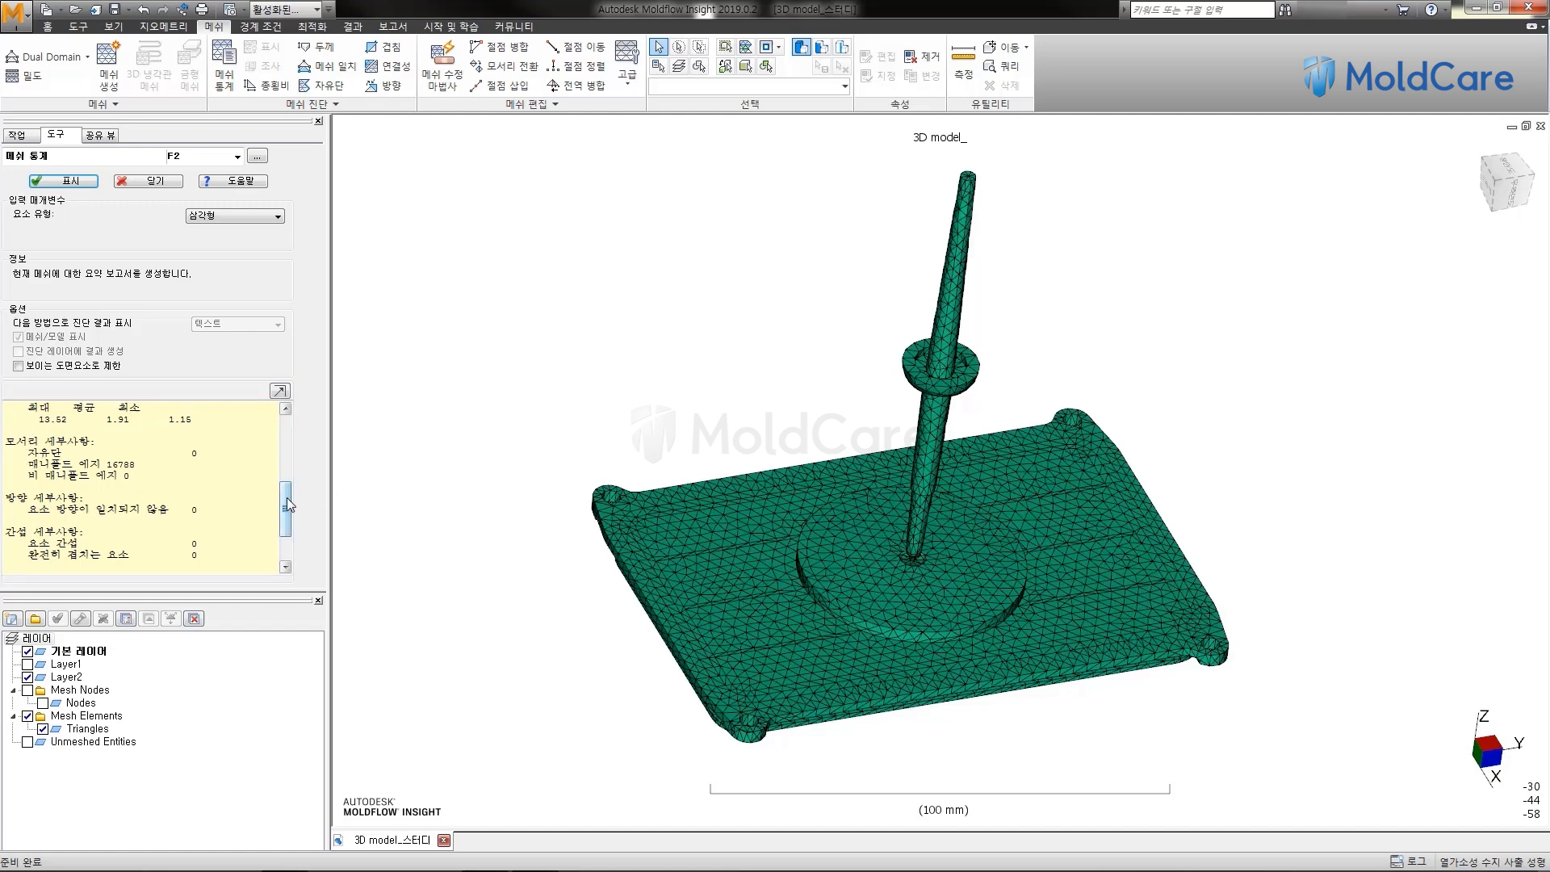
left_click_drag(287, 497, 288, 522)
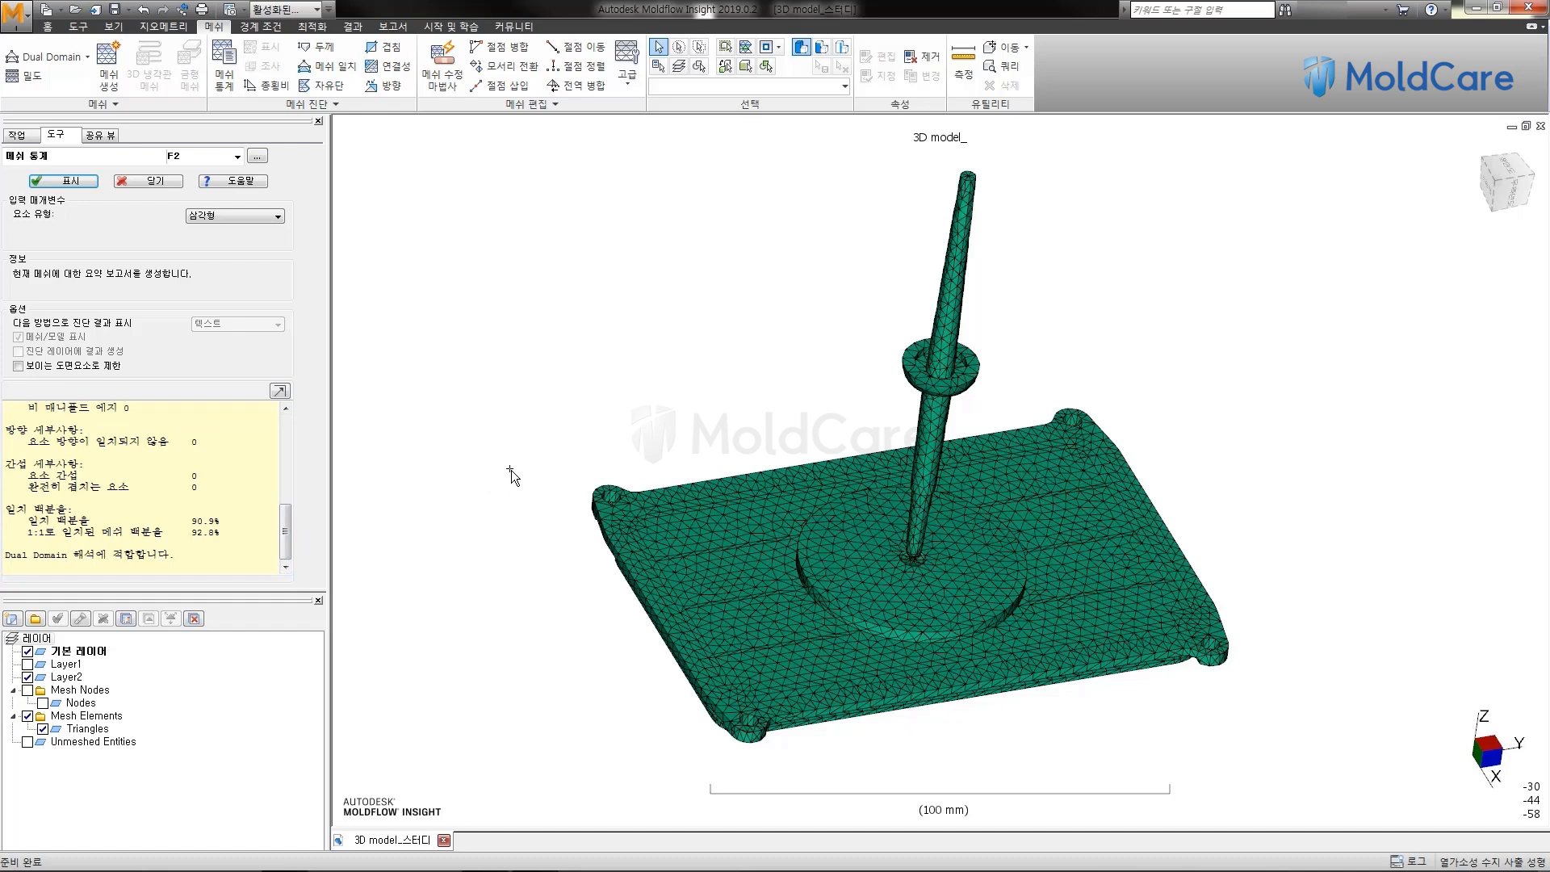
middle_click_drag(747, 347, 723, 318)
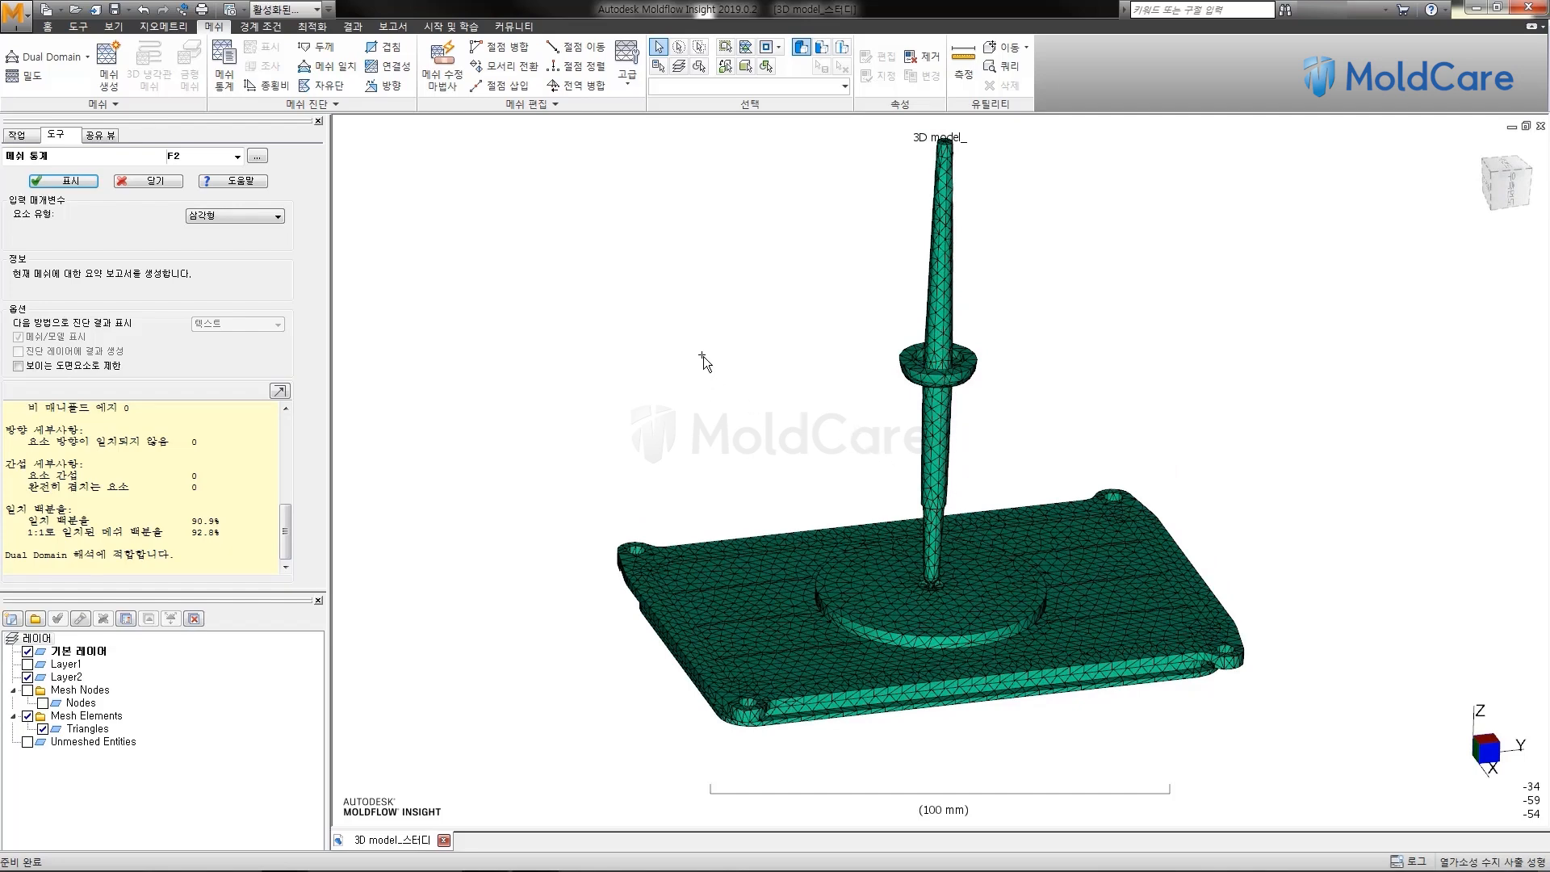
middle_click_drag(702, 346, 704, 373)
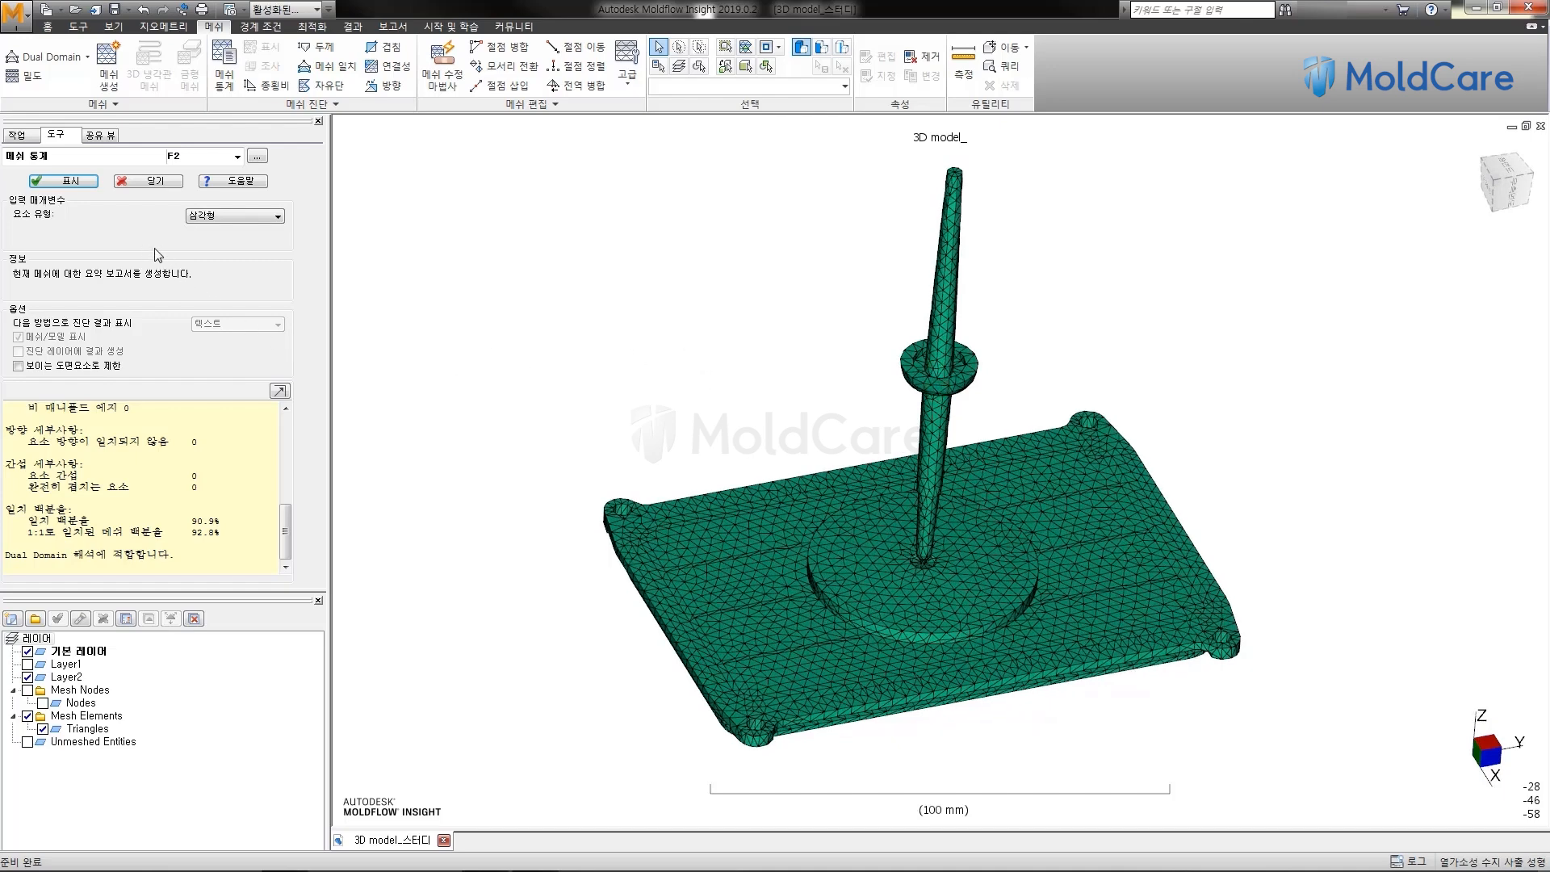
left_click(143, 181)
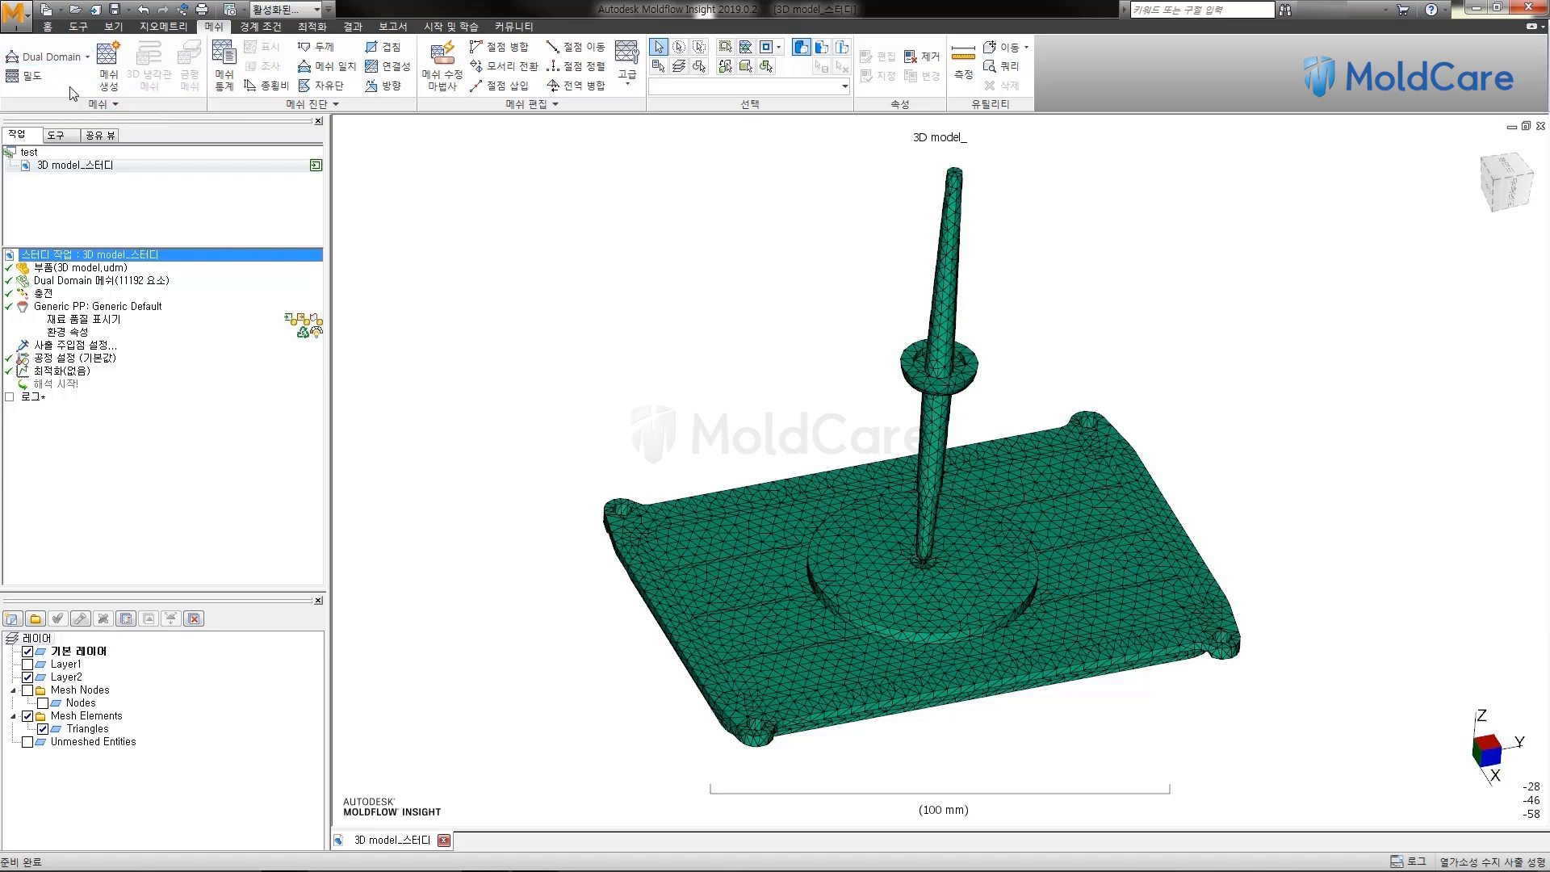
Change the study's mesh type to 3D and open the tetrahedral settings for mesh generation
left_click(73, 58)
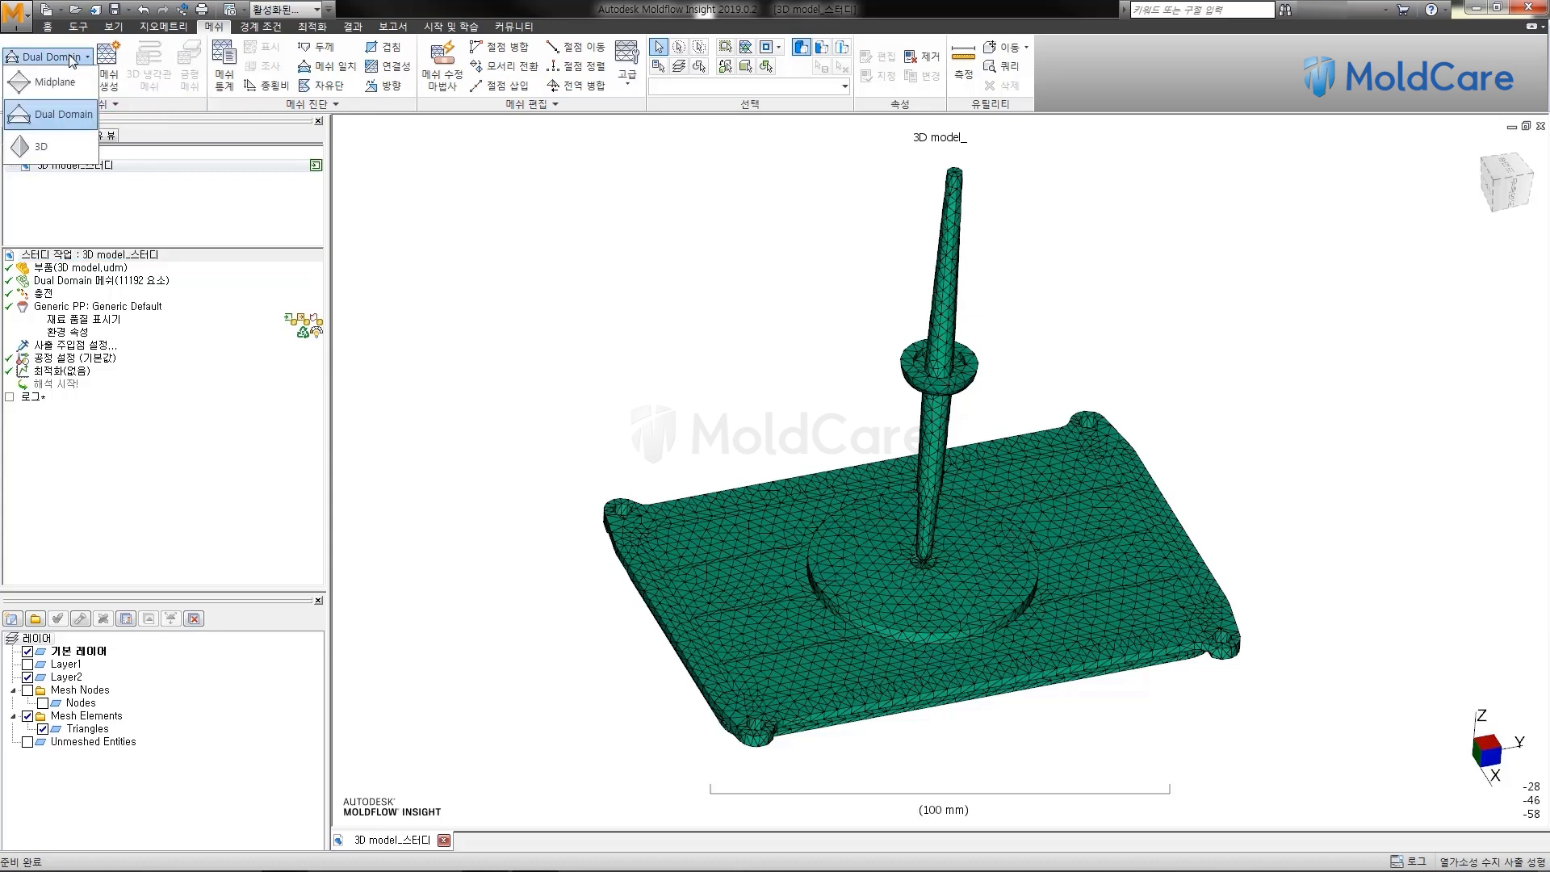
left_click(66, 145)
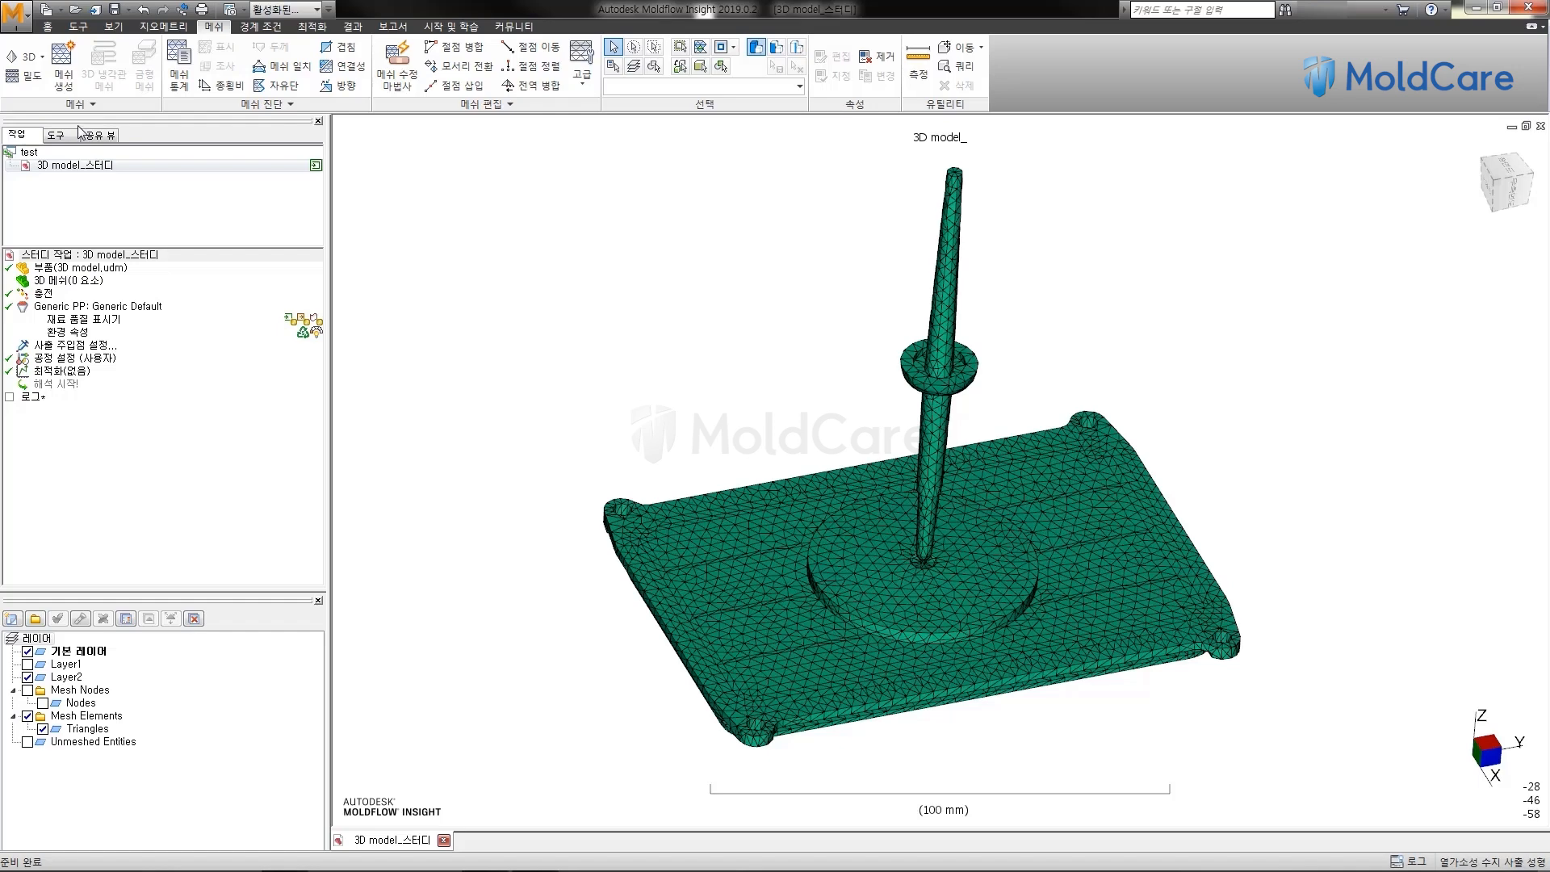
left_click(66, 80)
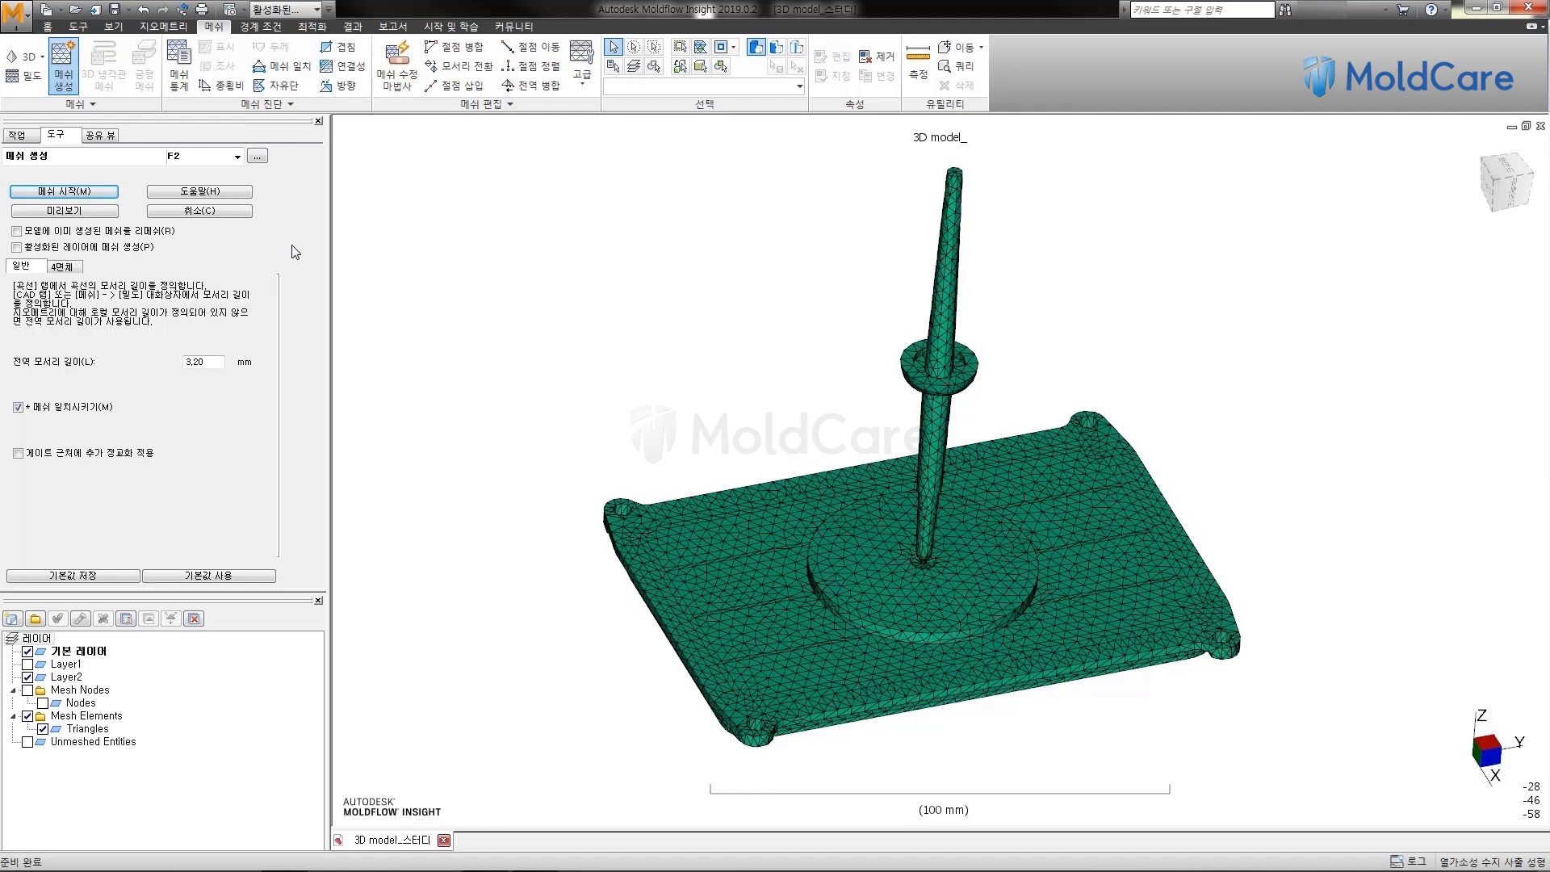
left_click(79, 269)
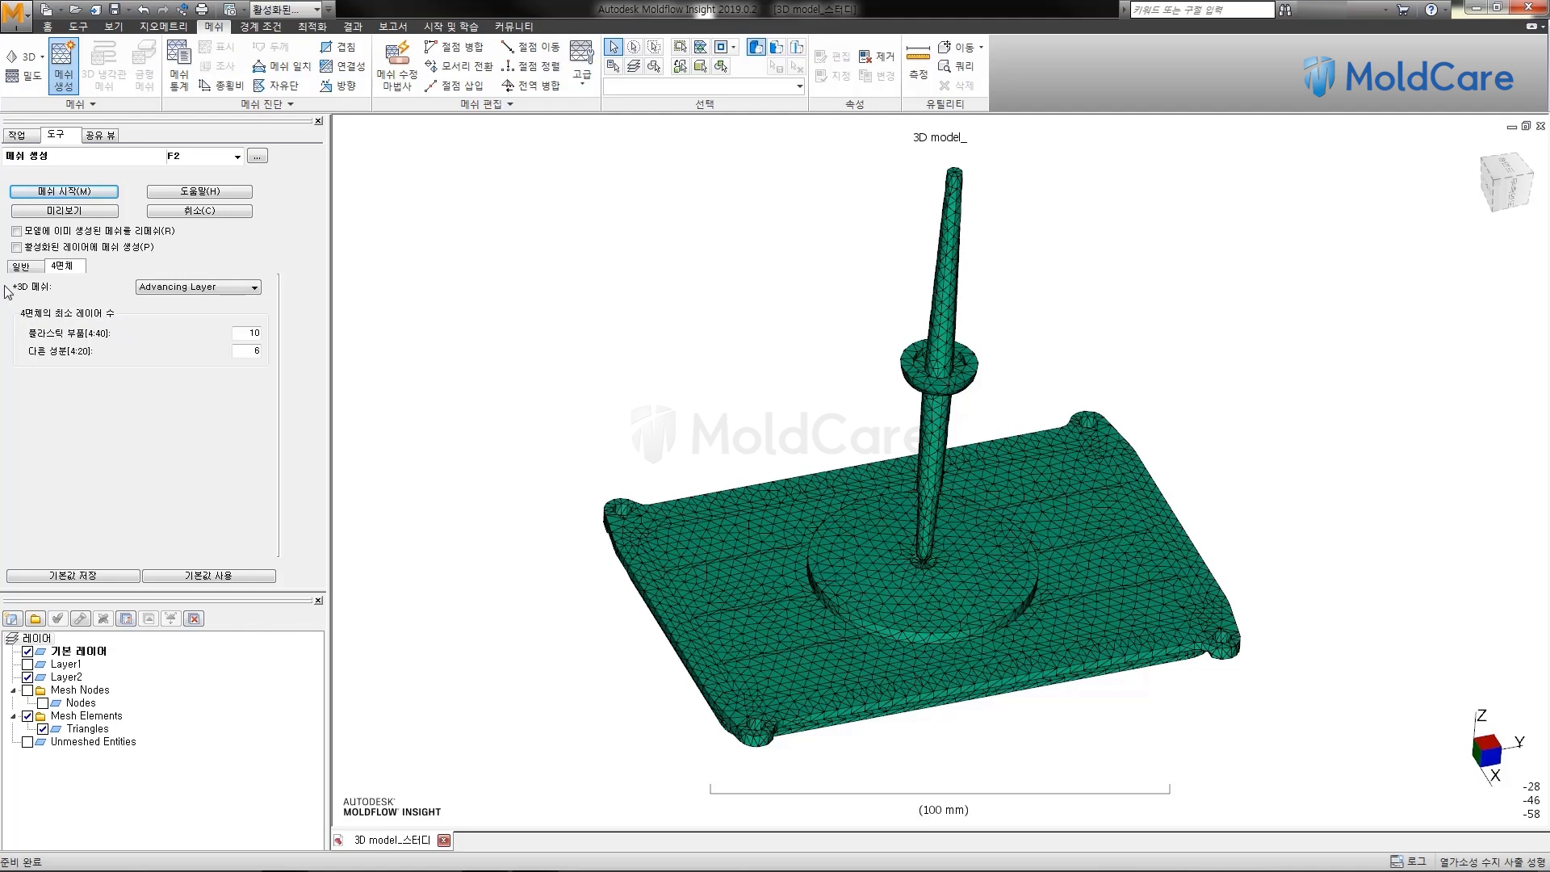
left_click(21, 267)
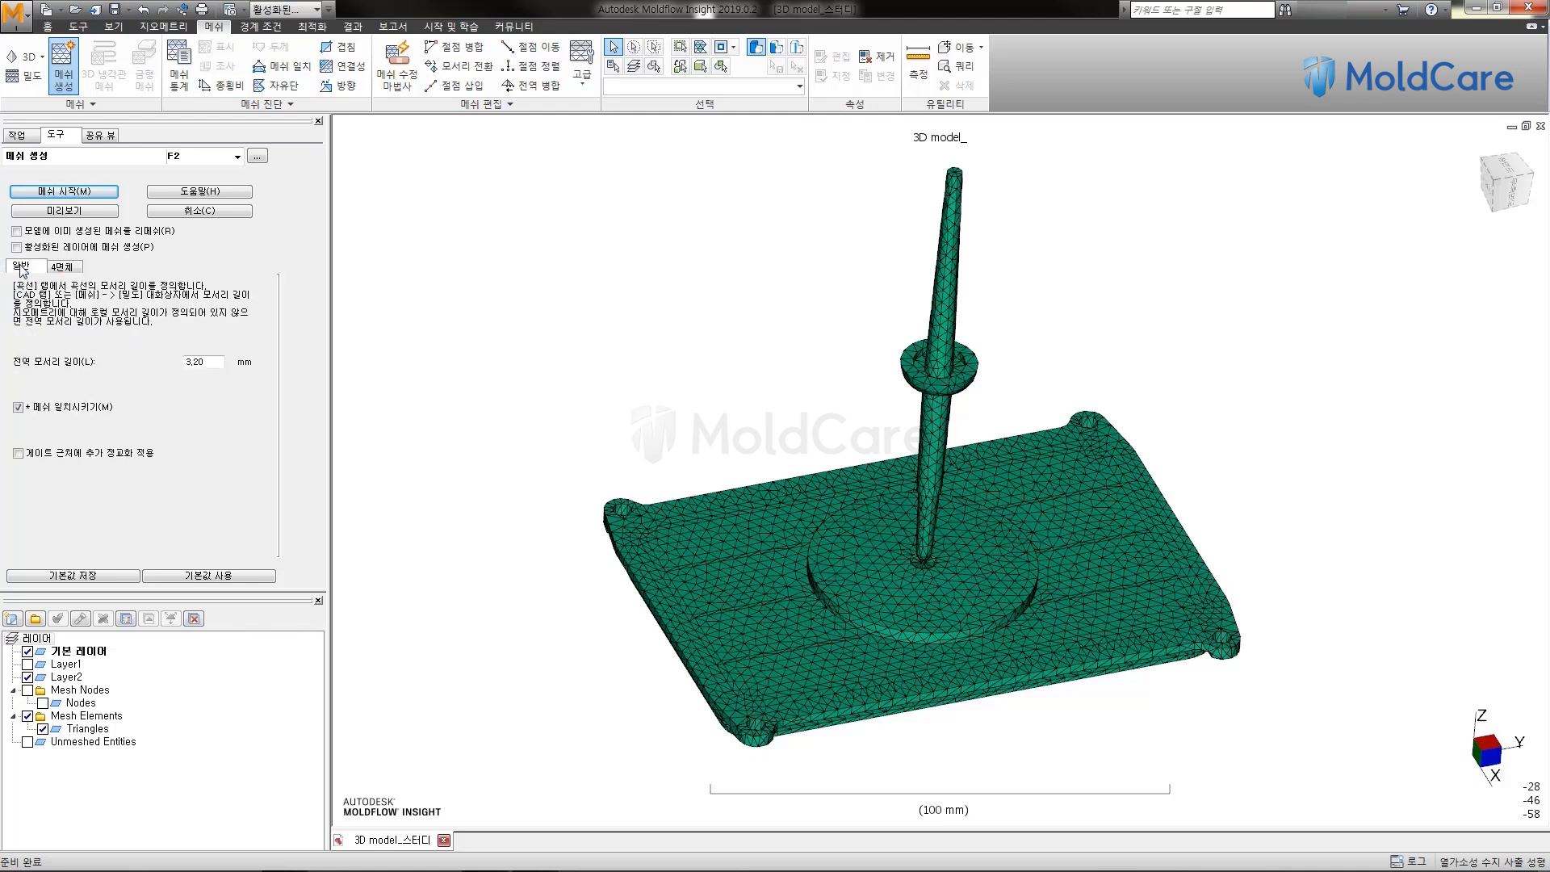
left_click(63, 267)
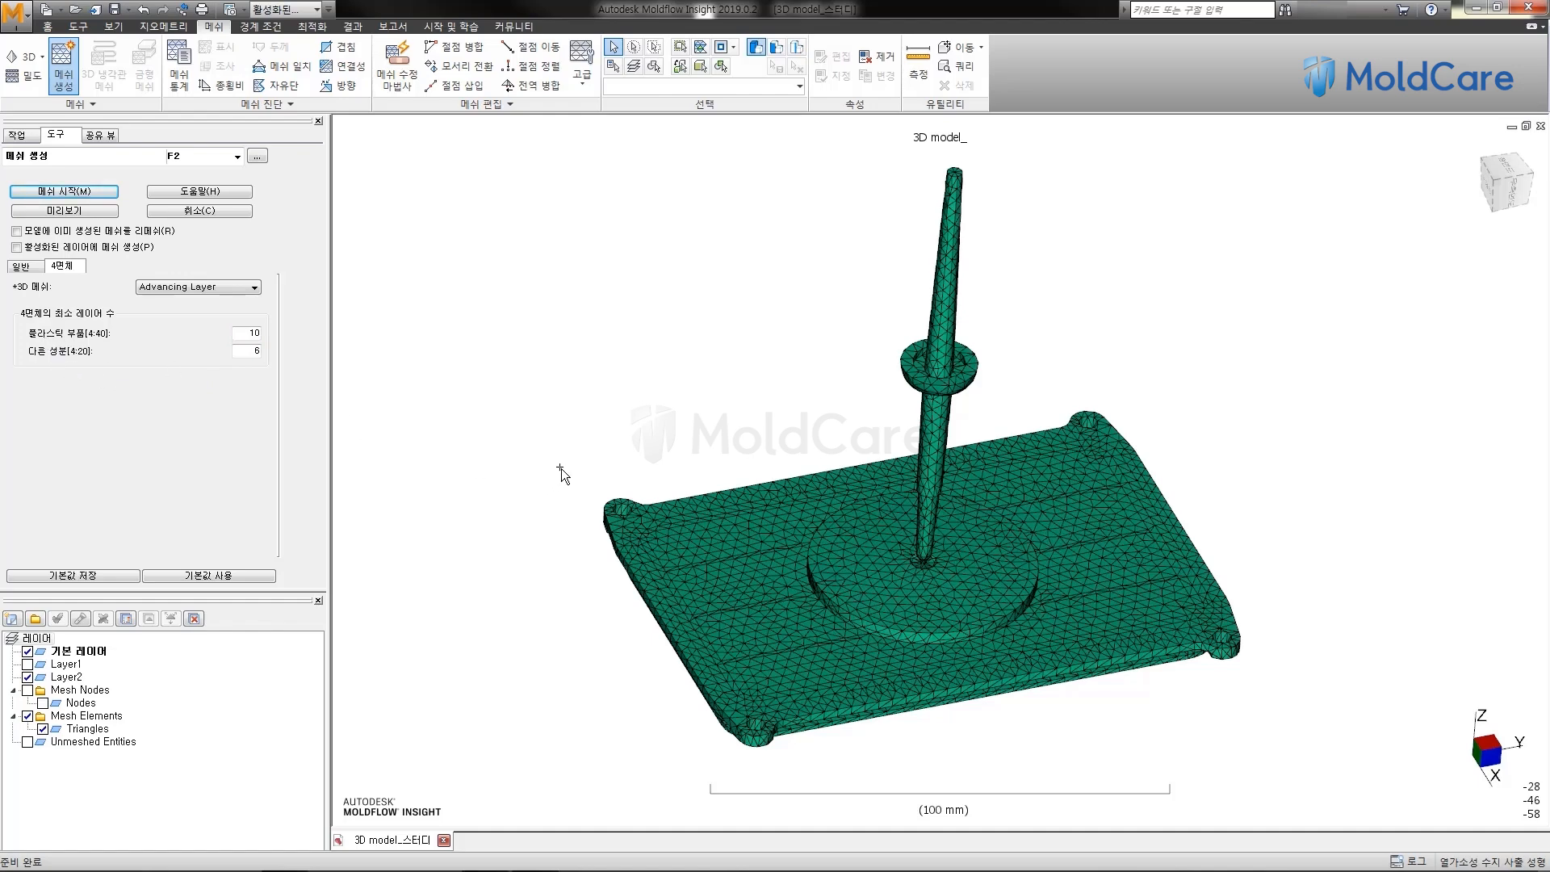
Examine the meshed plate and sprue from several angles alongside the minimum tetrahedral layer count for plastic parts
middle_click_drag(560, 468, 613, 465)
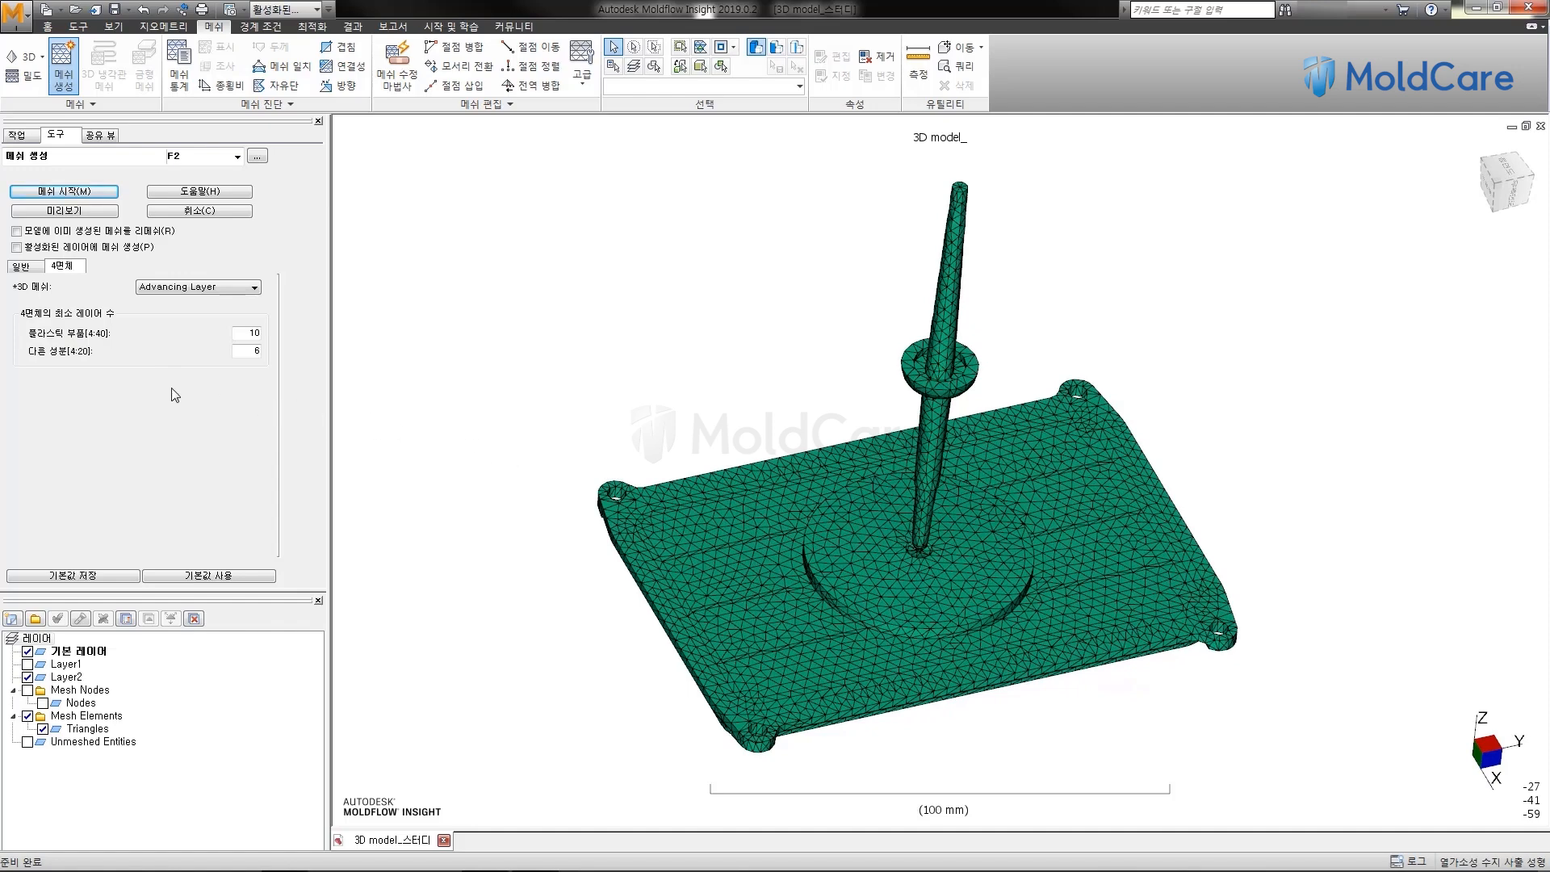
middle_click_drag(555, 504, 598, 439)
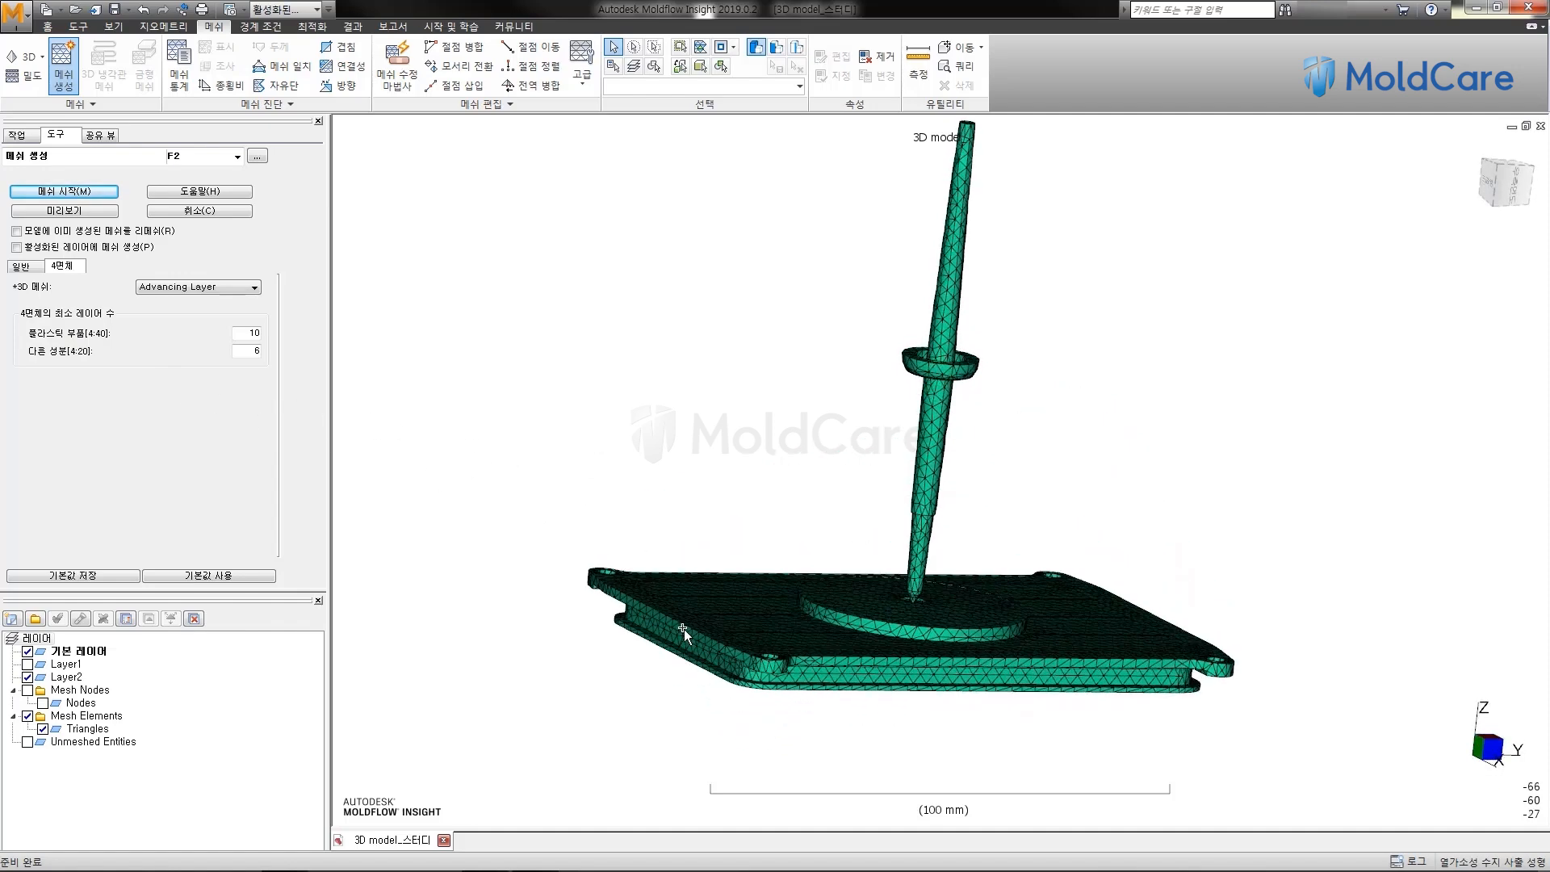
scroll(684, 620, "up", 1)
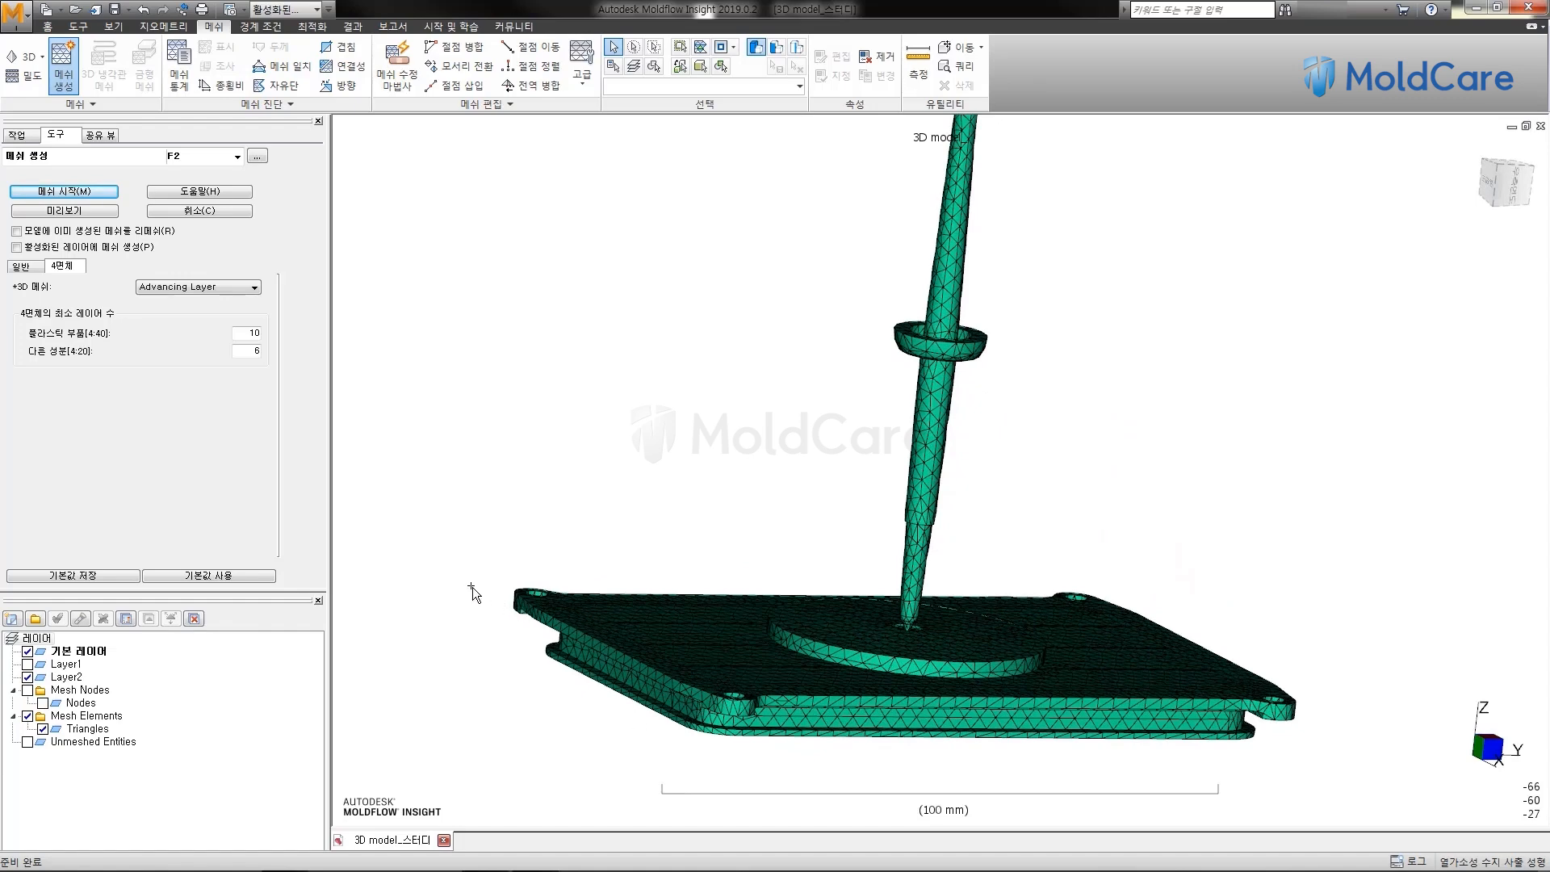
left_click(245, 332)
middle_click_drag(671, 371, 654, 400)
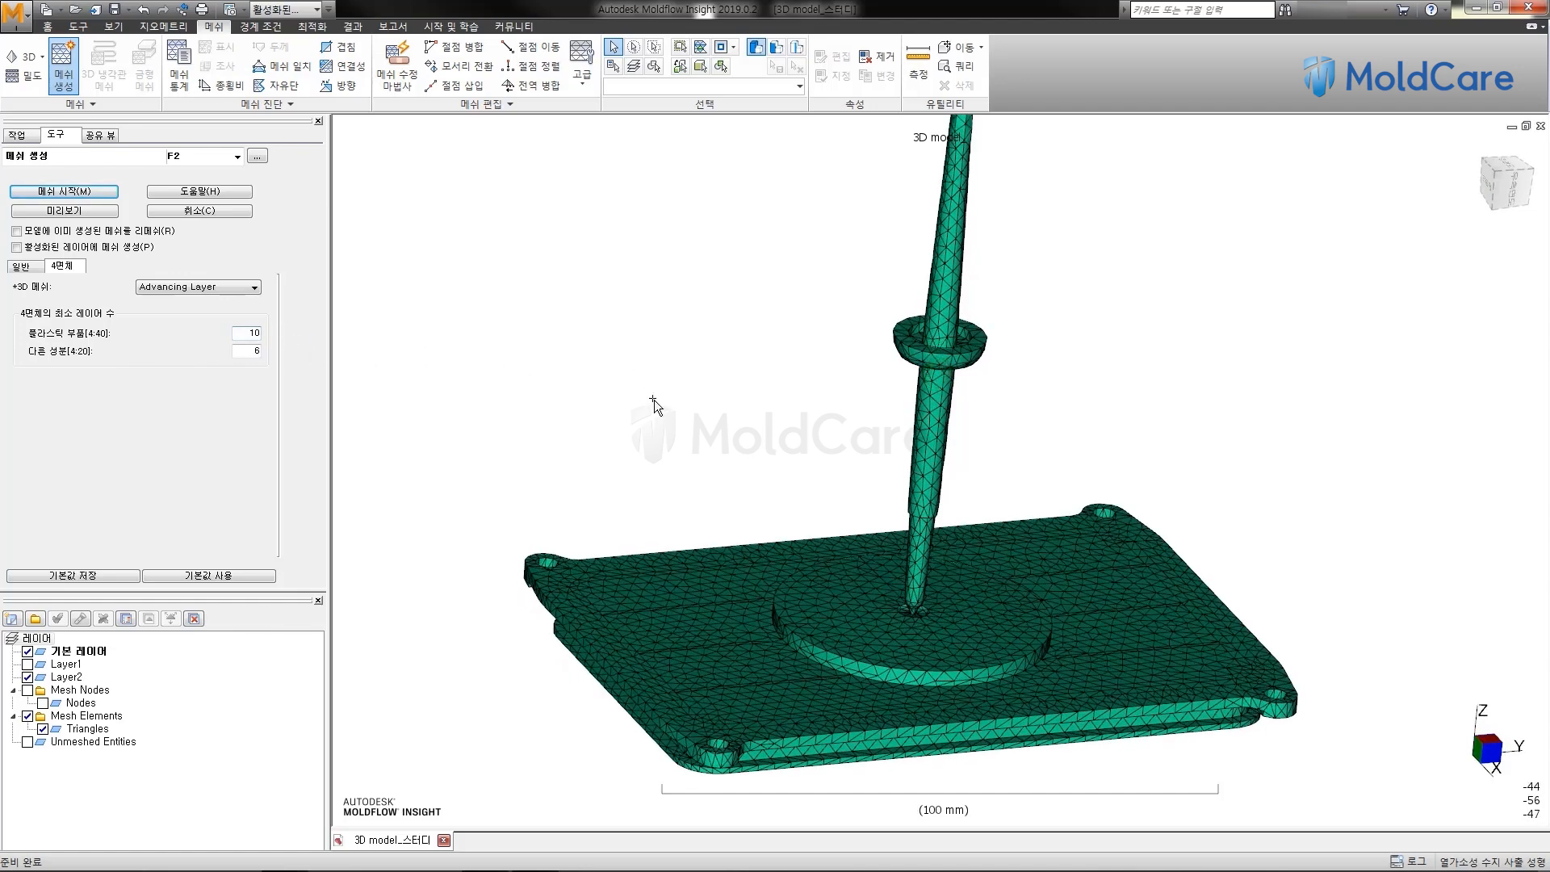
scroll(652, 400, "down", 2)
middle_click_drag(590, 350, 627, 358, "ctrl")
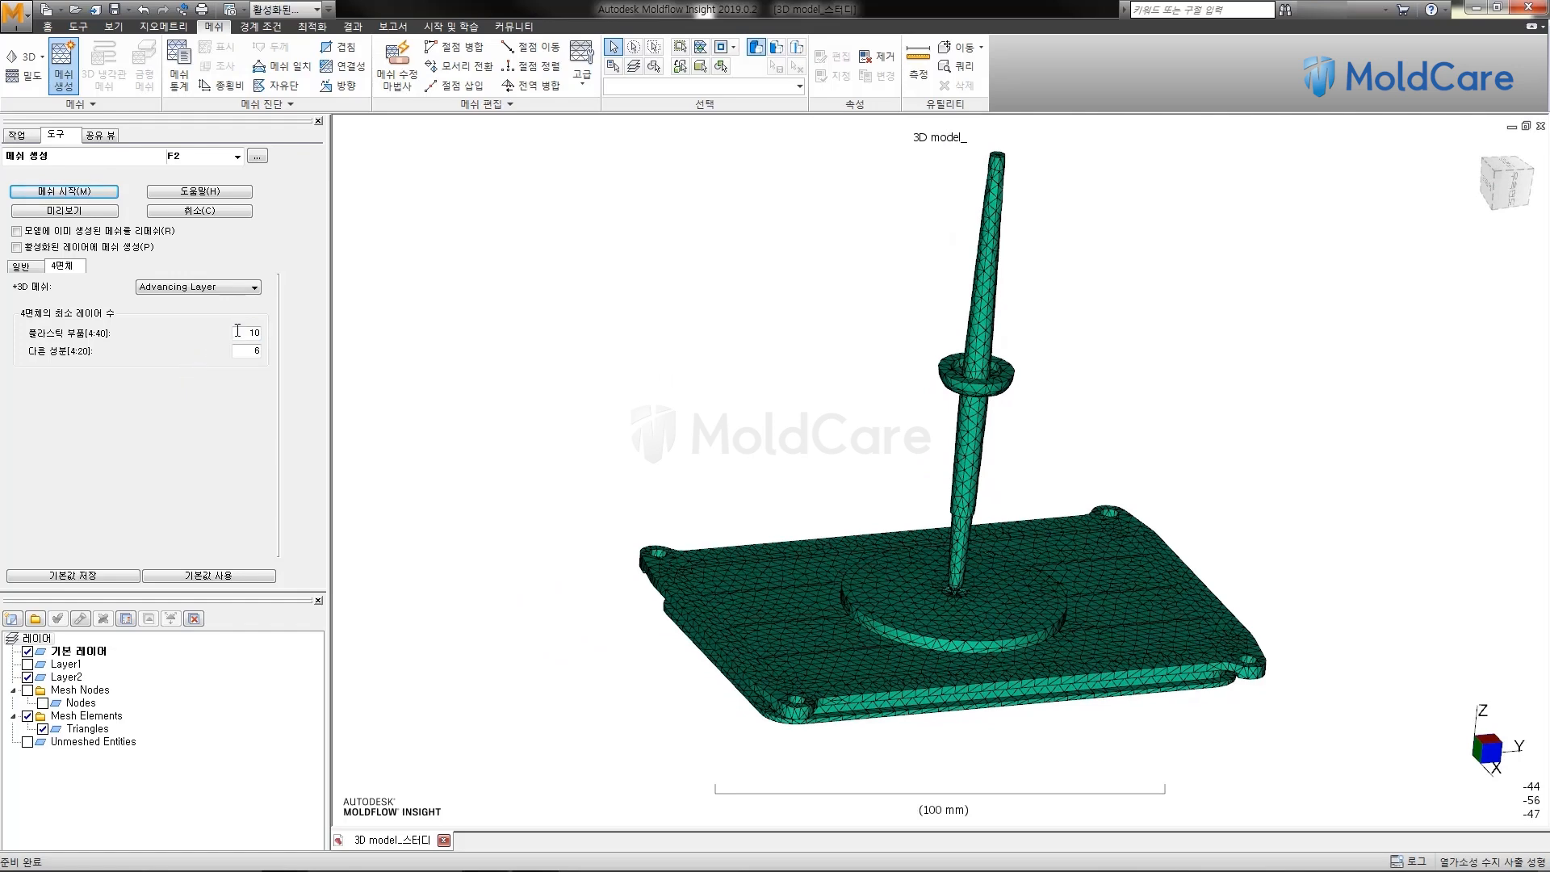
middle_click_drag(552, 344, 544, 357, "ctrl")
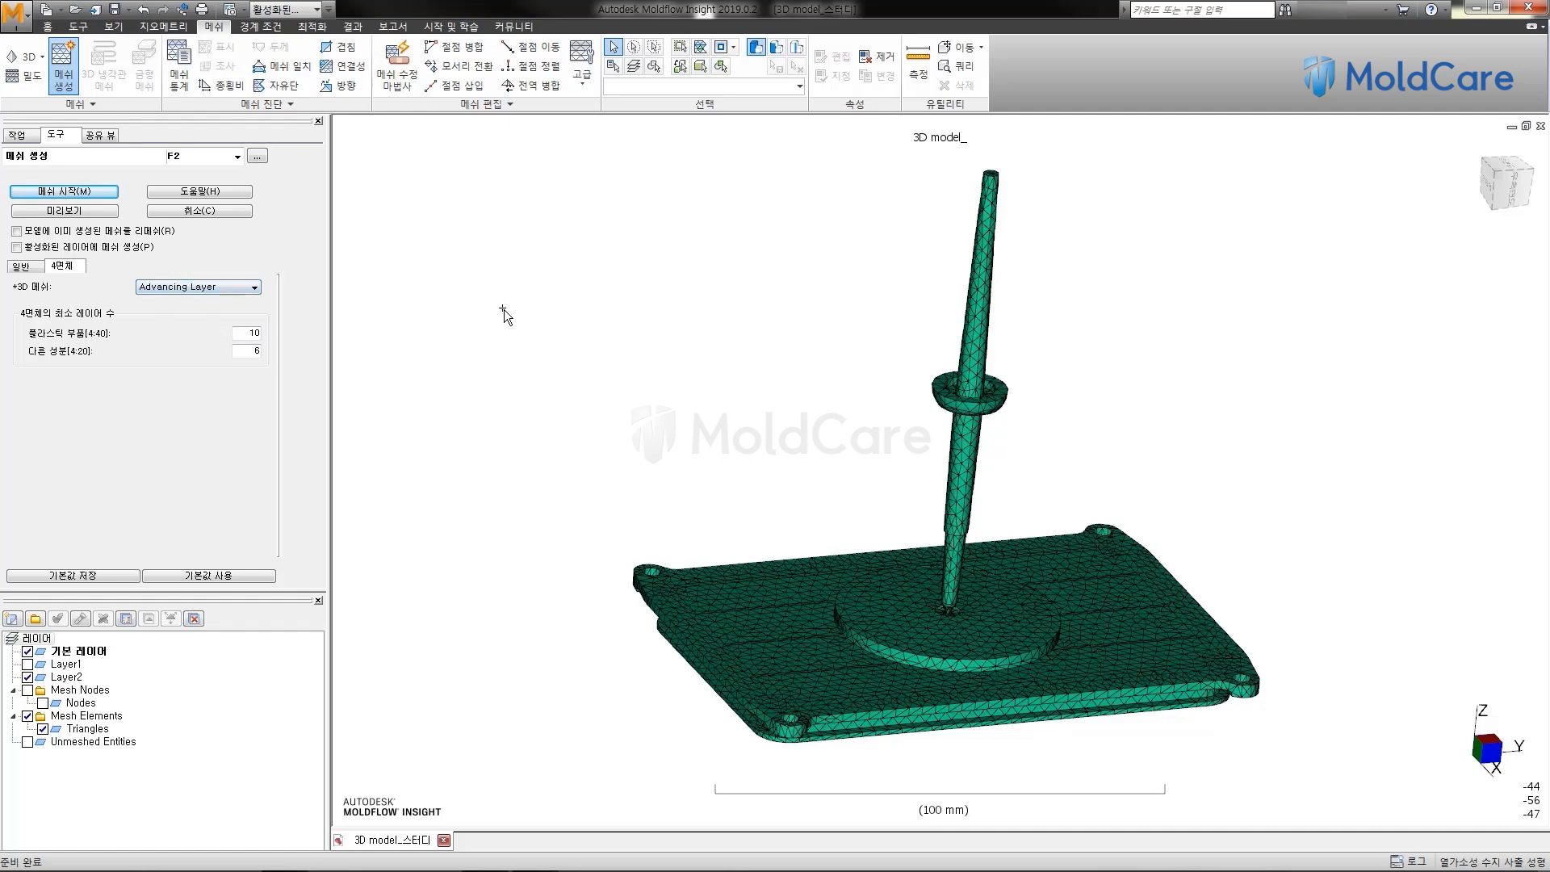
Generate the plate and sprue's 3D mesh with Advancing Layer, dismiss the completion notice, and hide the mesh log to inspect it
middle_click_drag(503, 309, 473, 331)
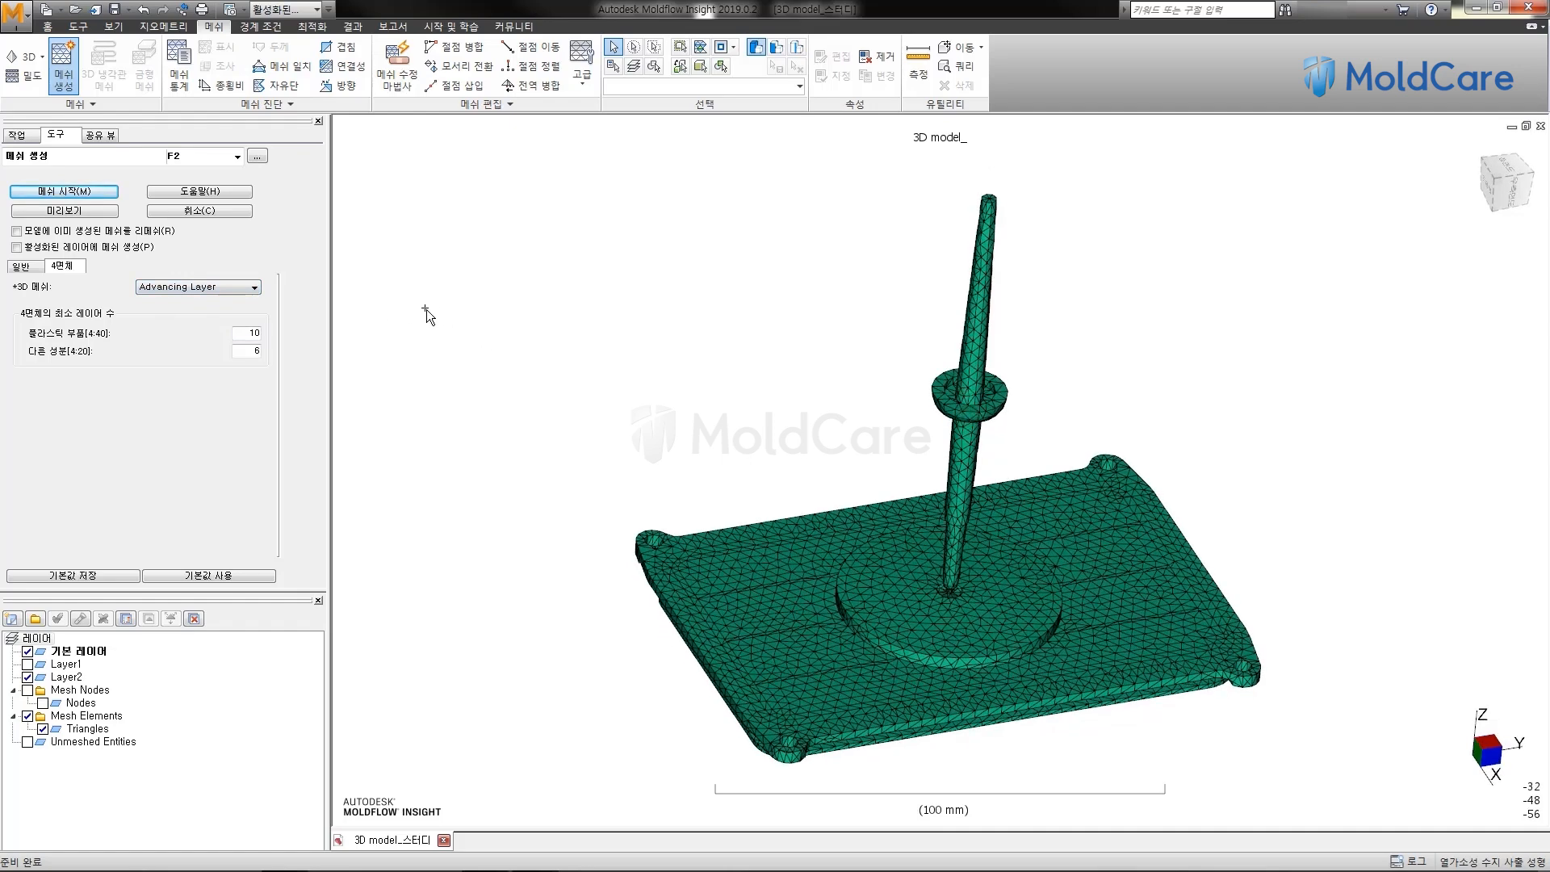
left_click(66, 192)
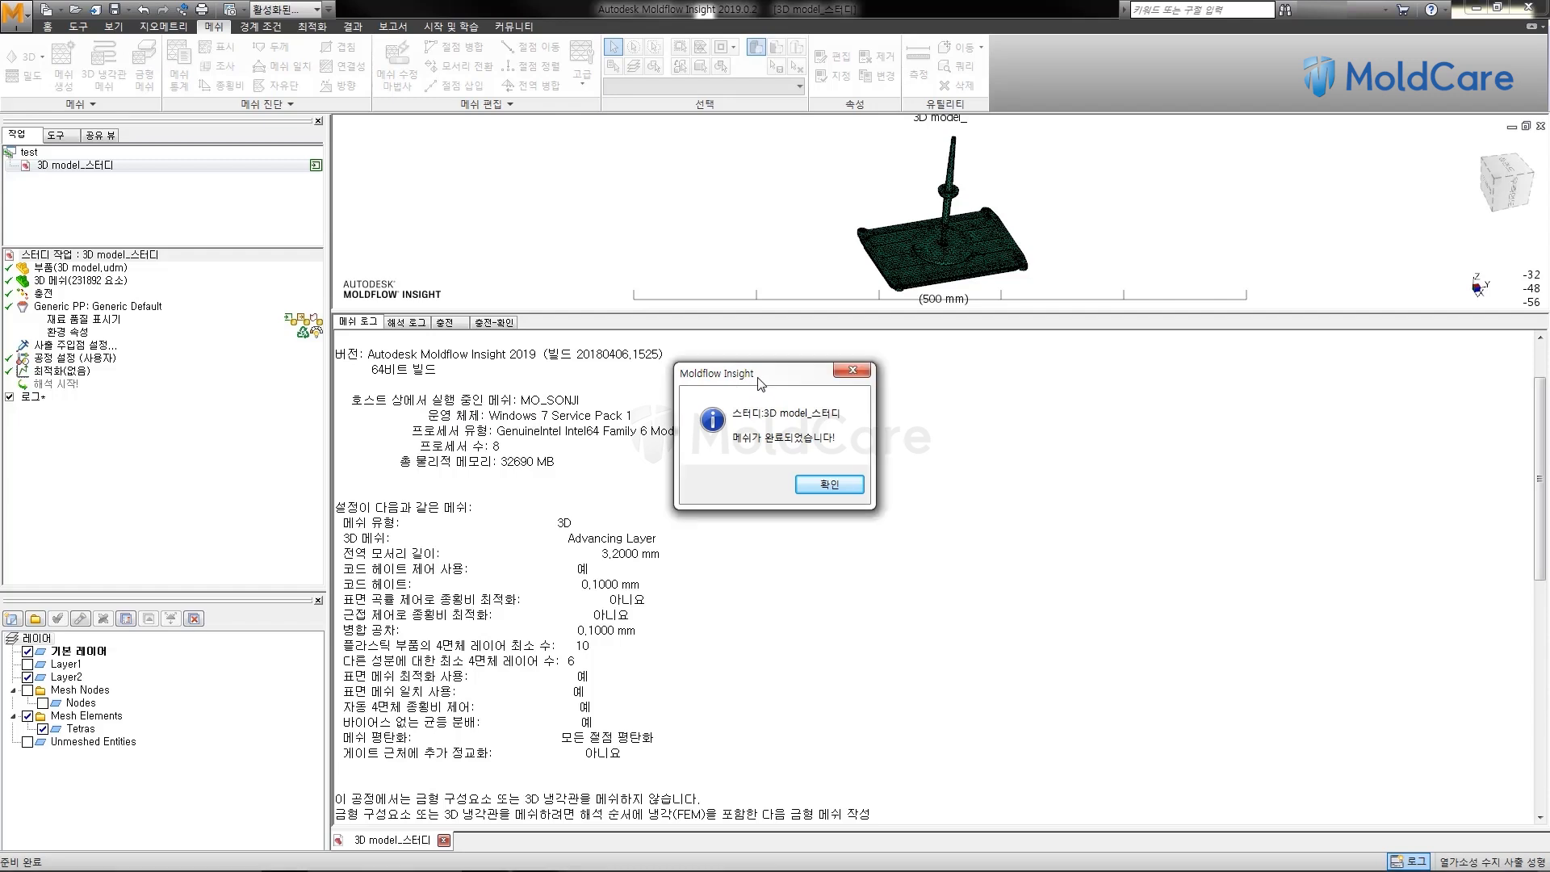
left_click_drag(759, 383, 761, 354)
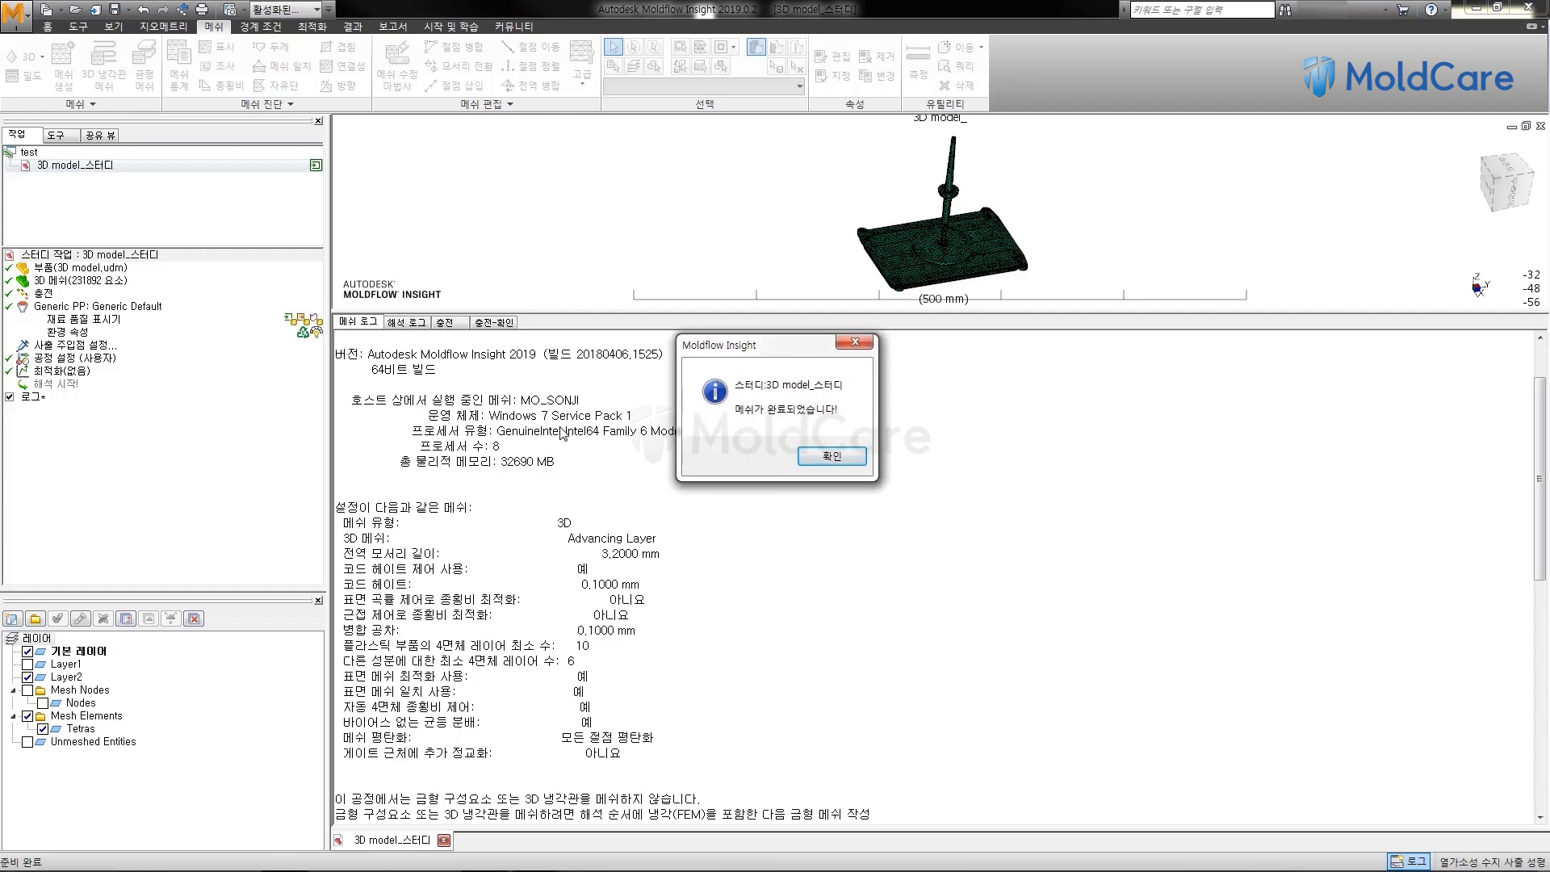
left_click(820, 455)
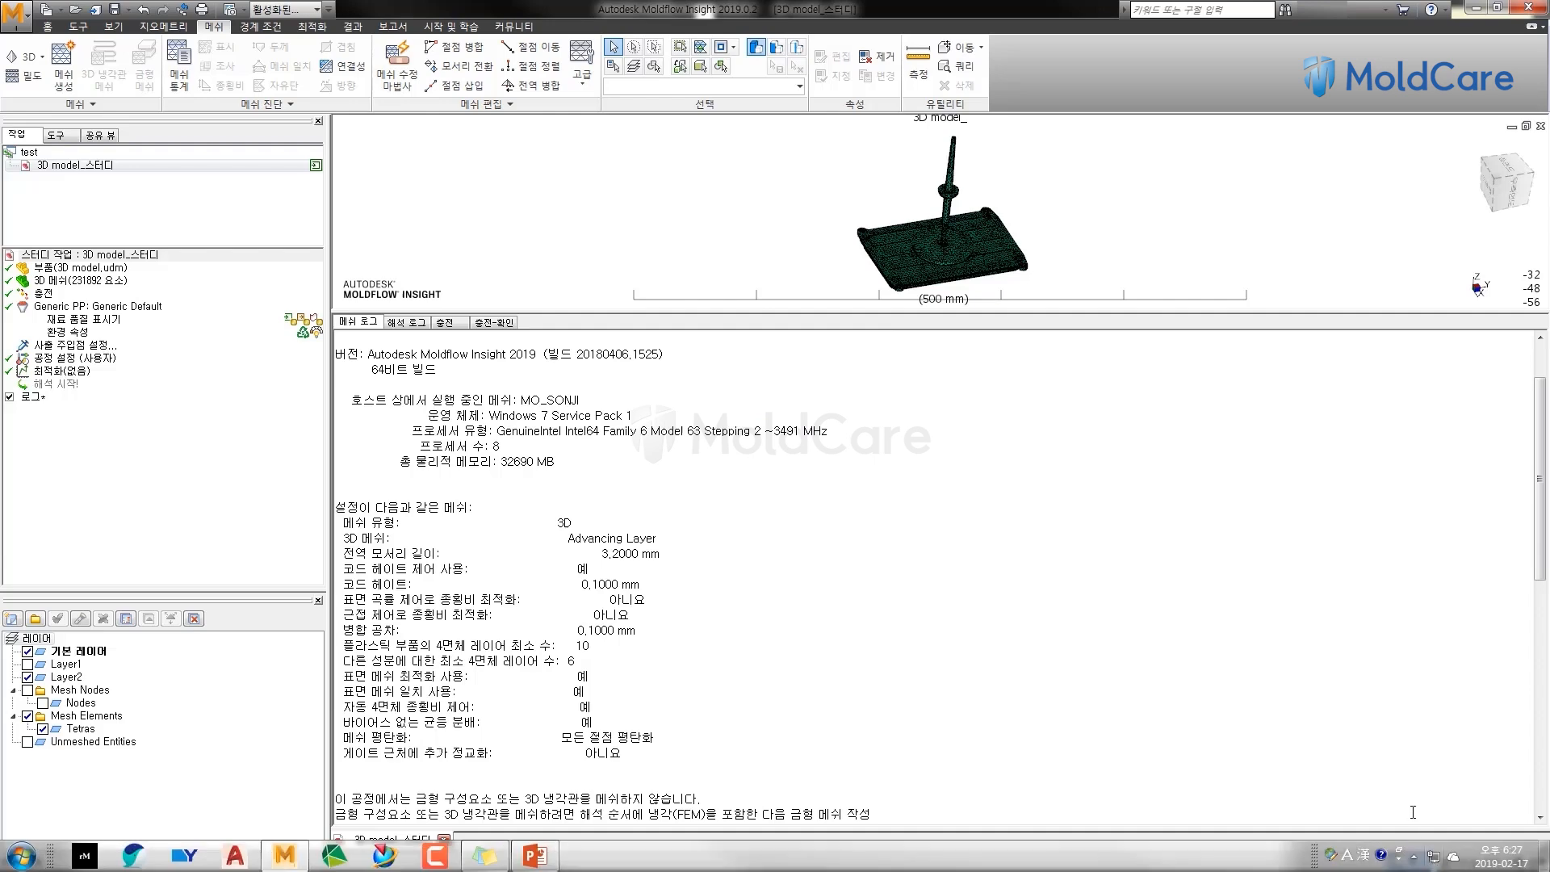
left_click(1413, 862)
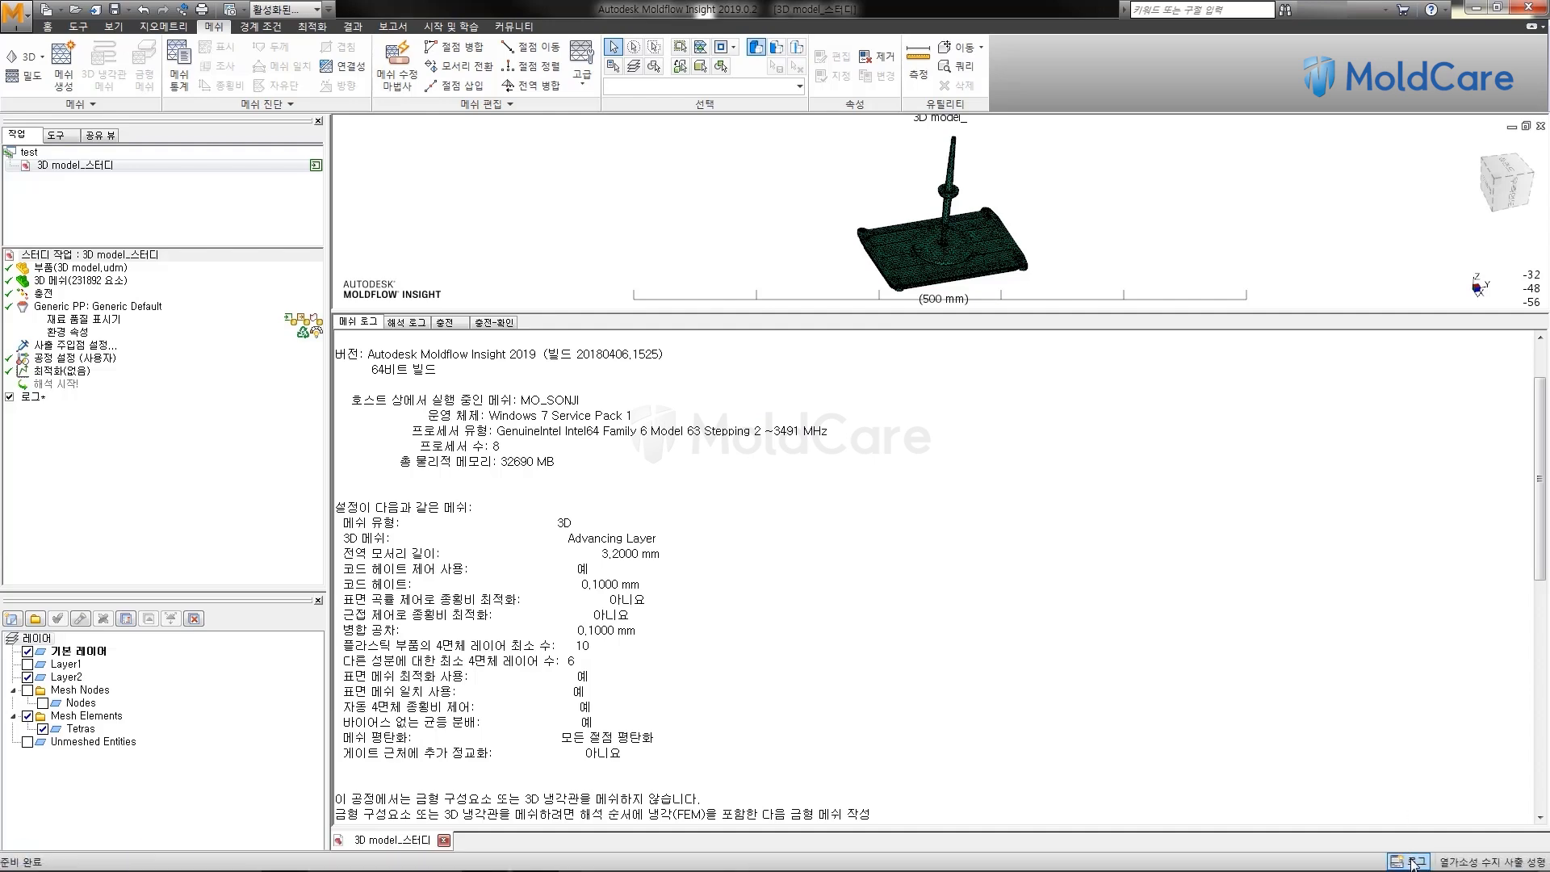
middle_click_drag(658, 344, 648, 312)
scroll(653, 363, "up", 2)
scroll(648, 312, "down", 1)
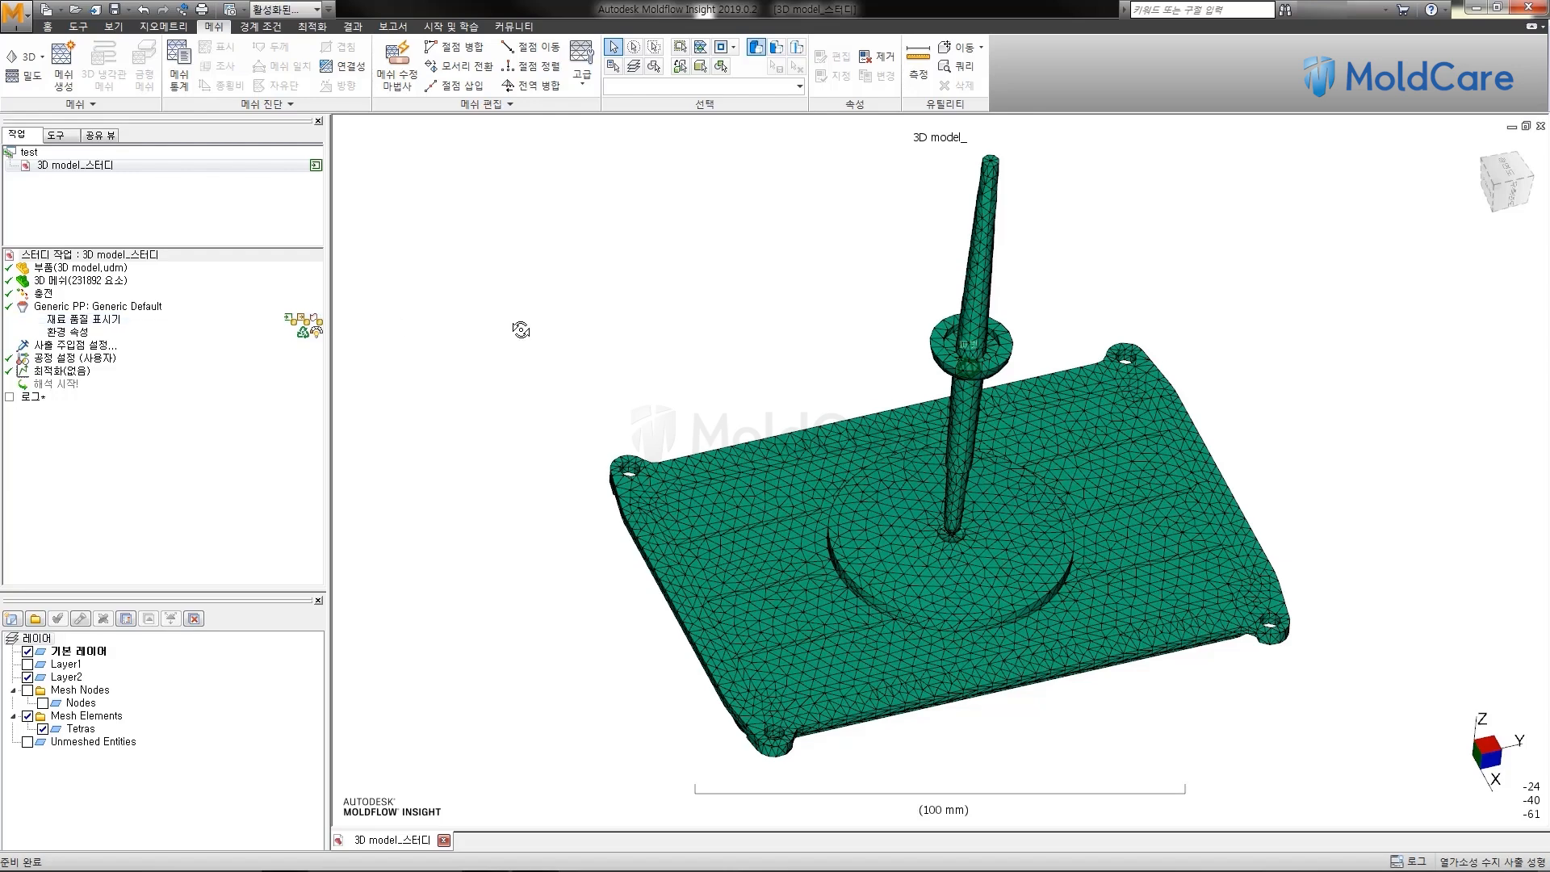
middle_click_drag(519, 332, 534, 314)
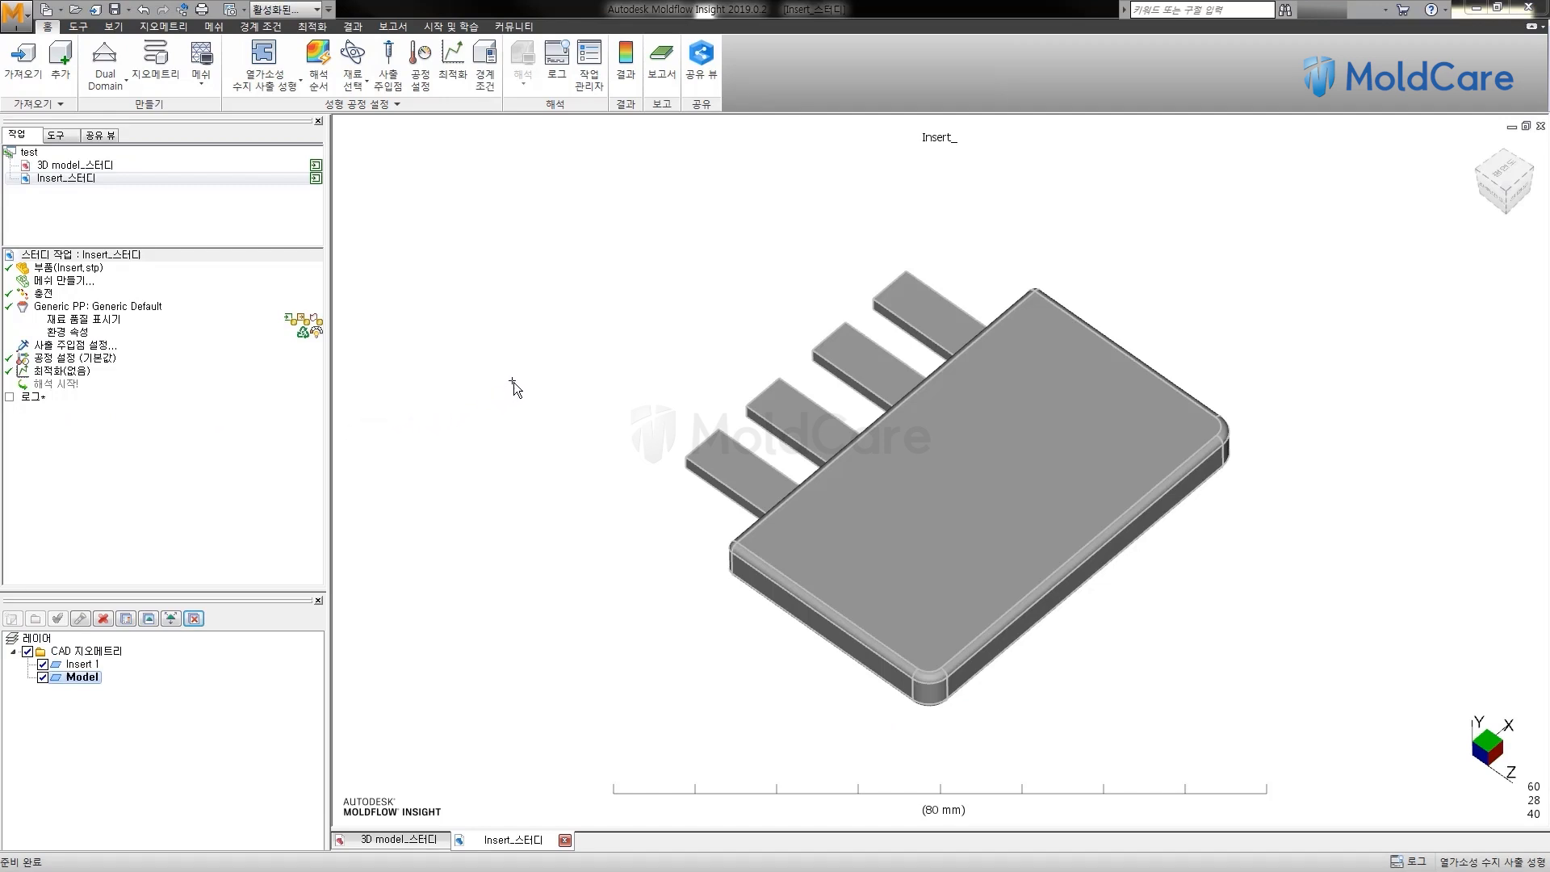
Inspect the insert by itself by temporarily hiding the Model layer of the Insert part, and restore the layer
mouse_move(514, 381)
middle_mouse_down()
mouse_move(543, 350)
mouse_move(544, 375)
middle_mouse_up()
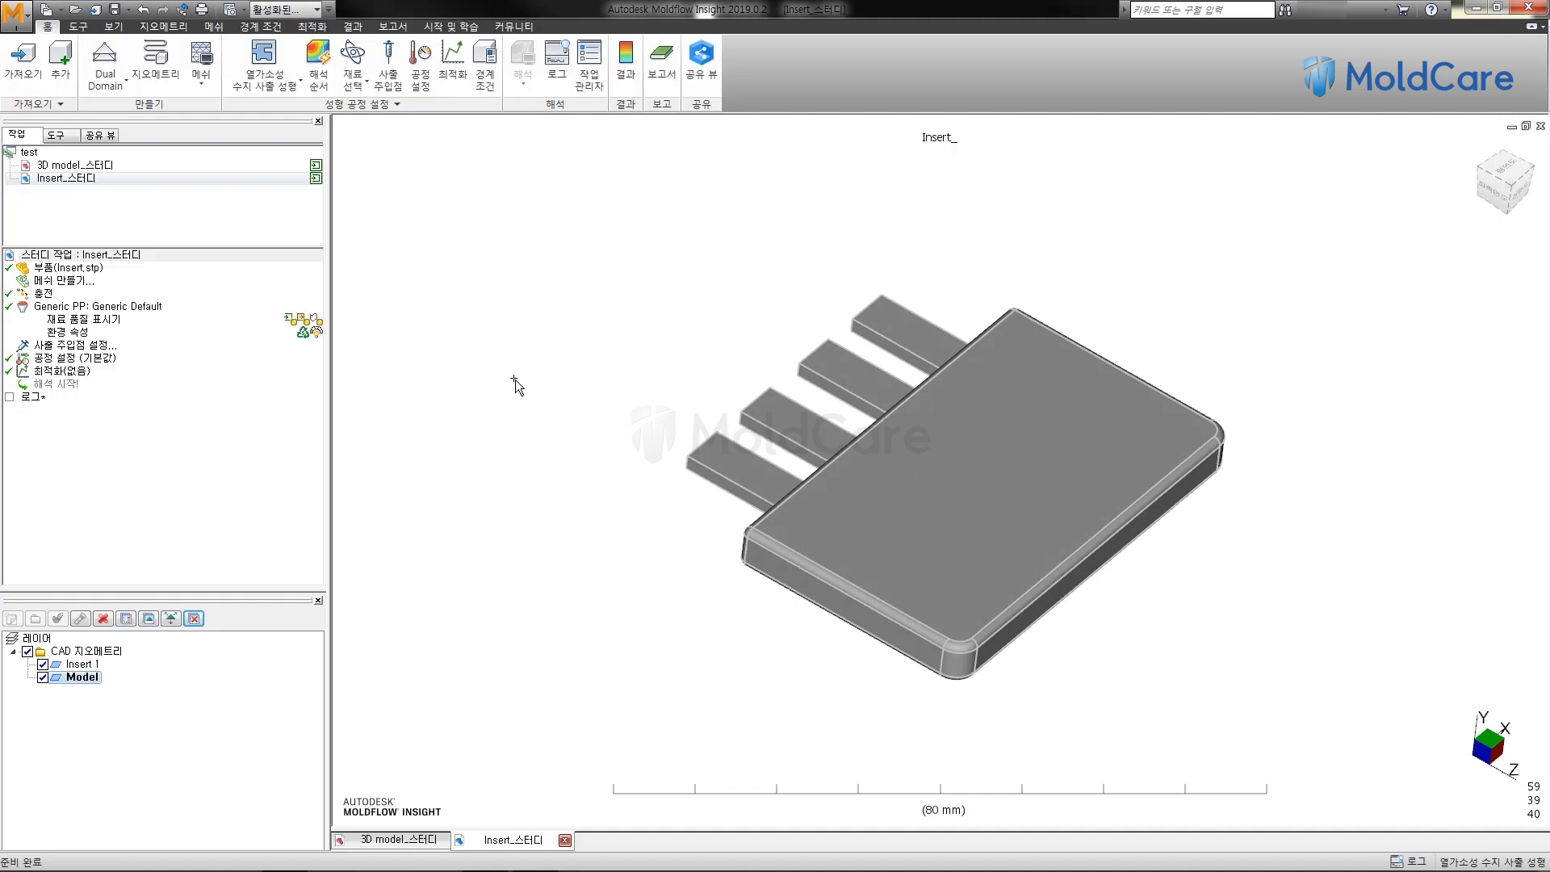
scroll(512, 362, "up", 1)
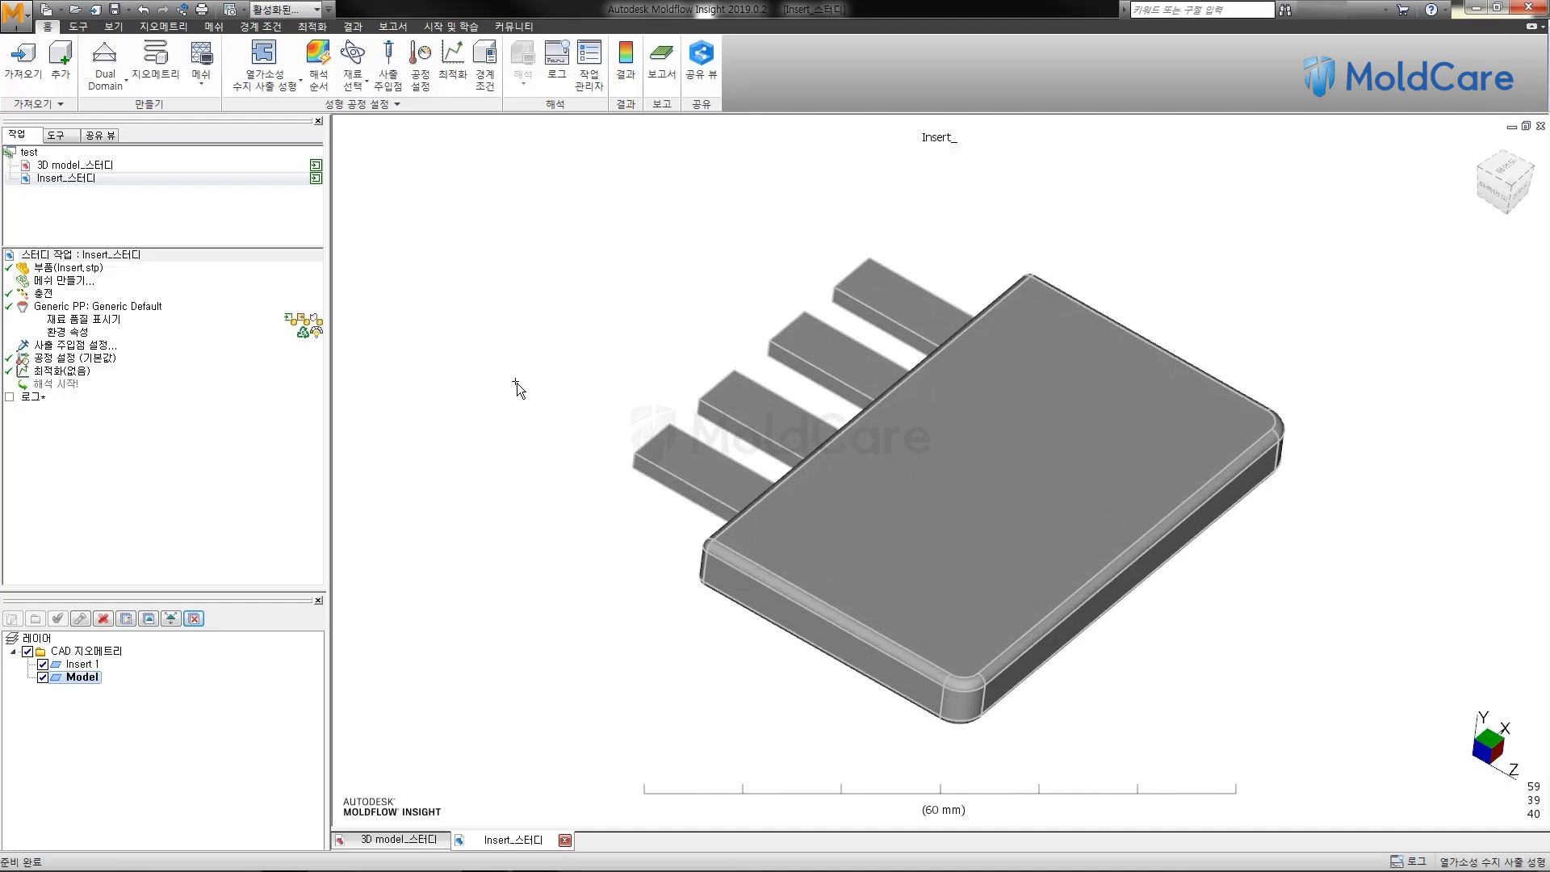
mouse_move(514, 361)
middle_mouse_down()
mouse_move(607, 361)
mouse_move(710, 468)
middle_mouse_up()
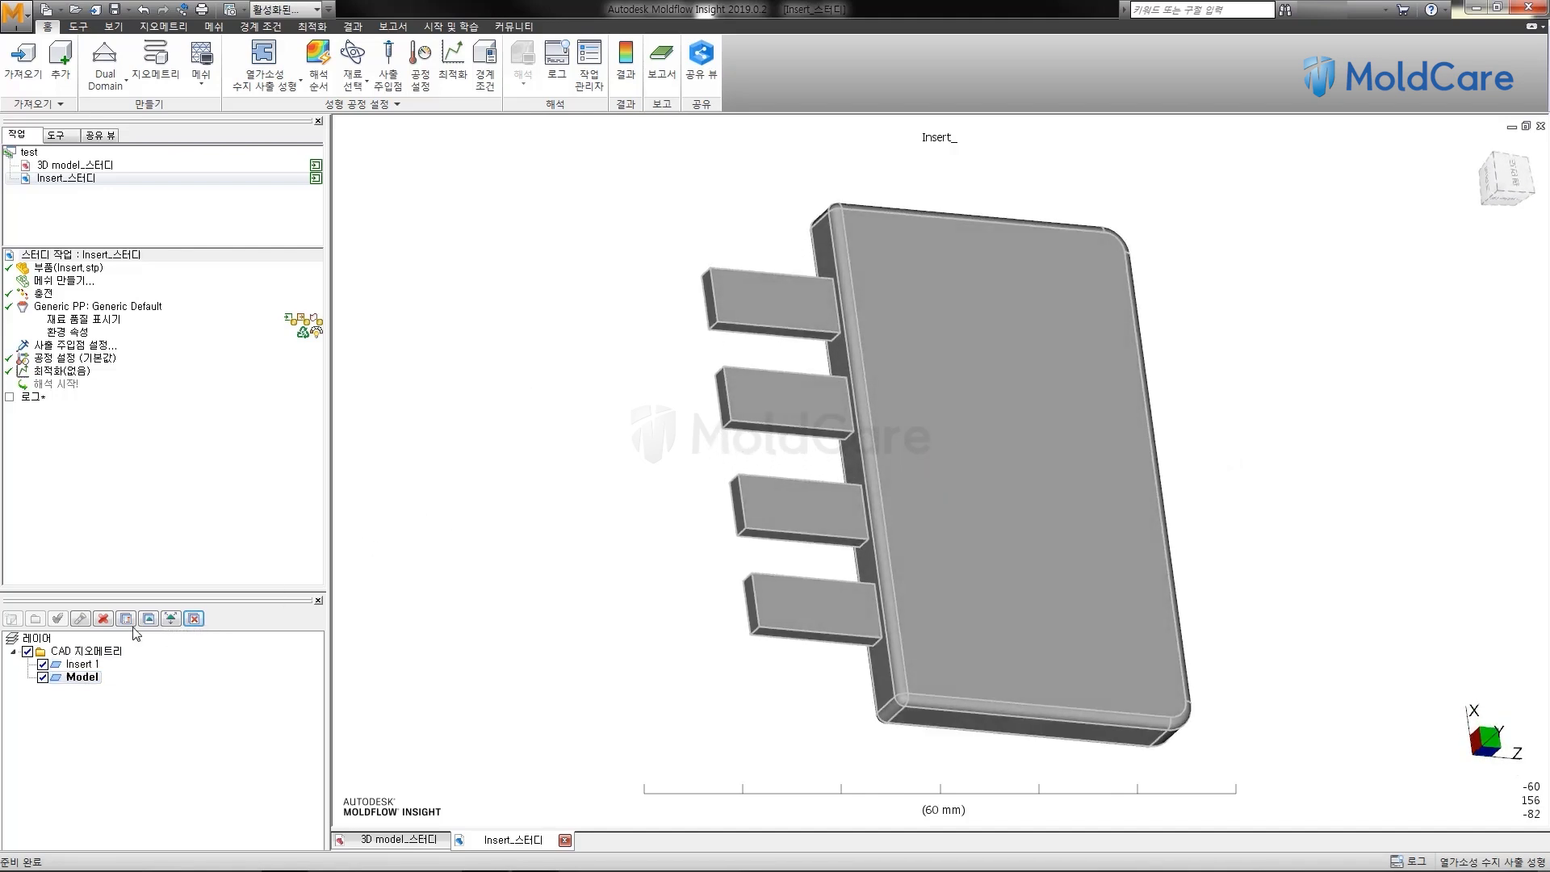
left_click(44, 678)
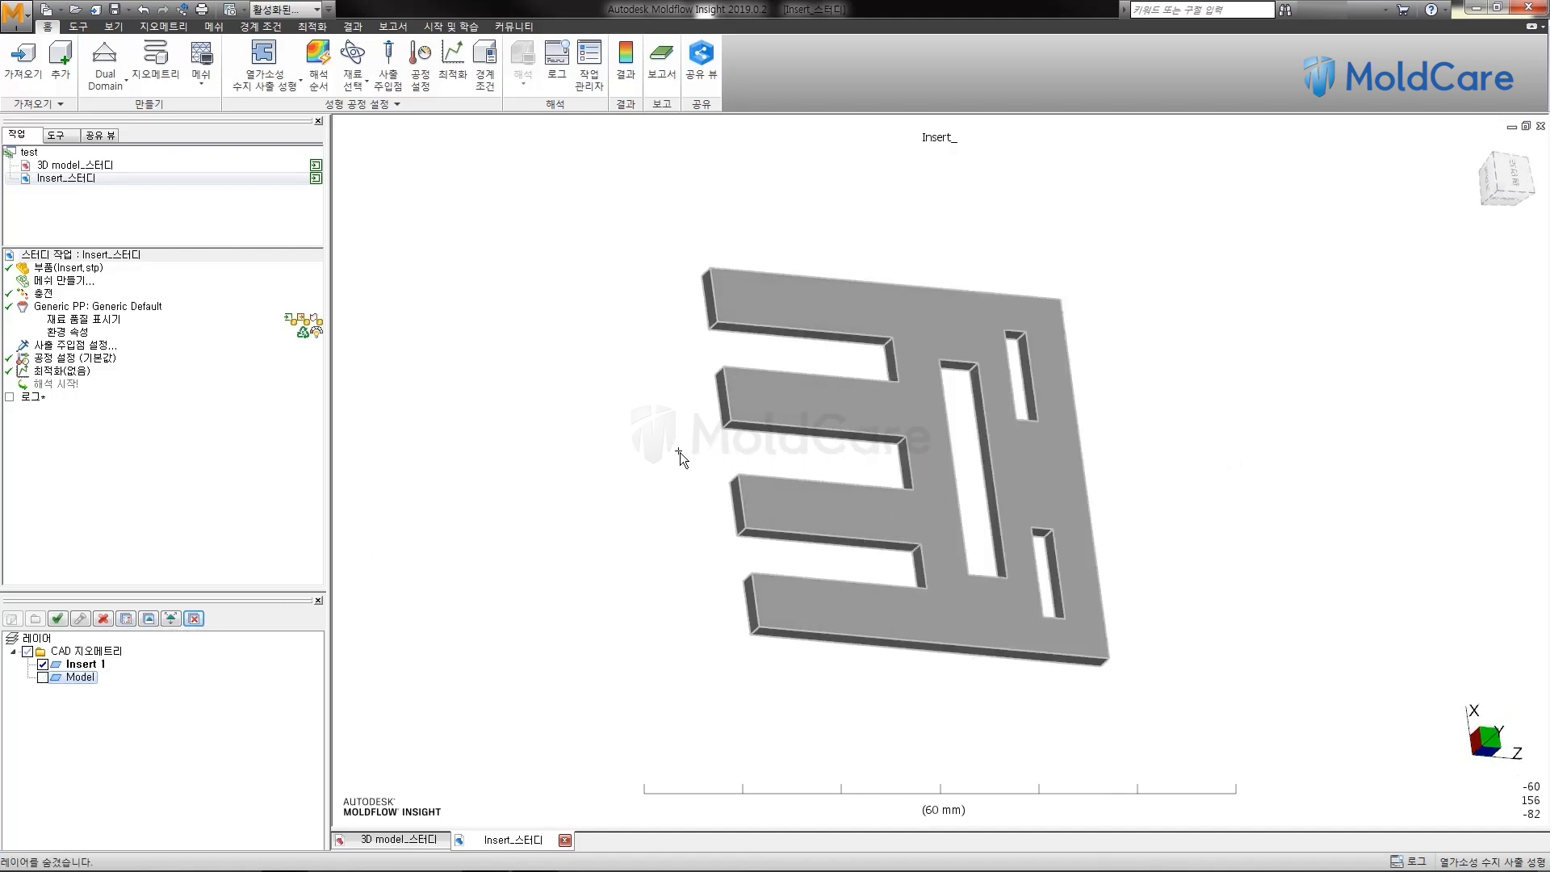
middle_click_drag(652, 481, 557, 491)
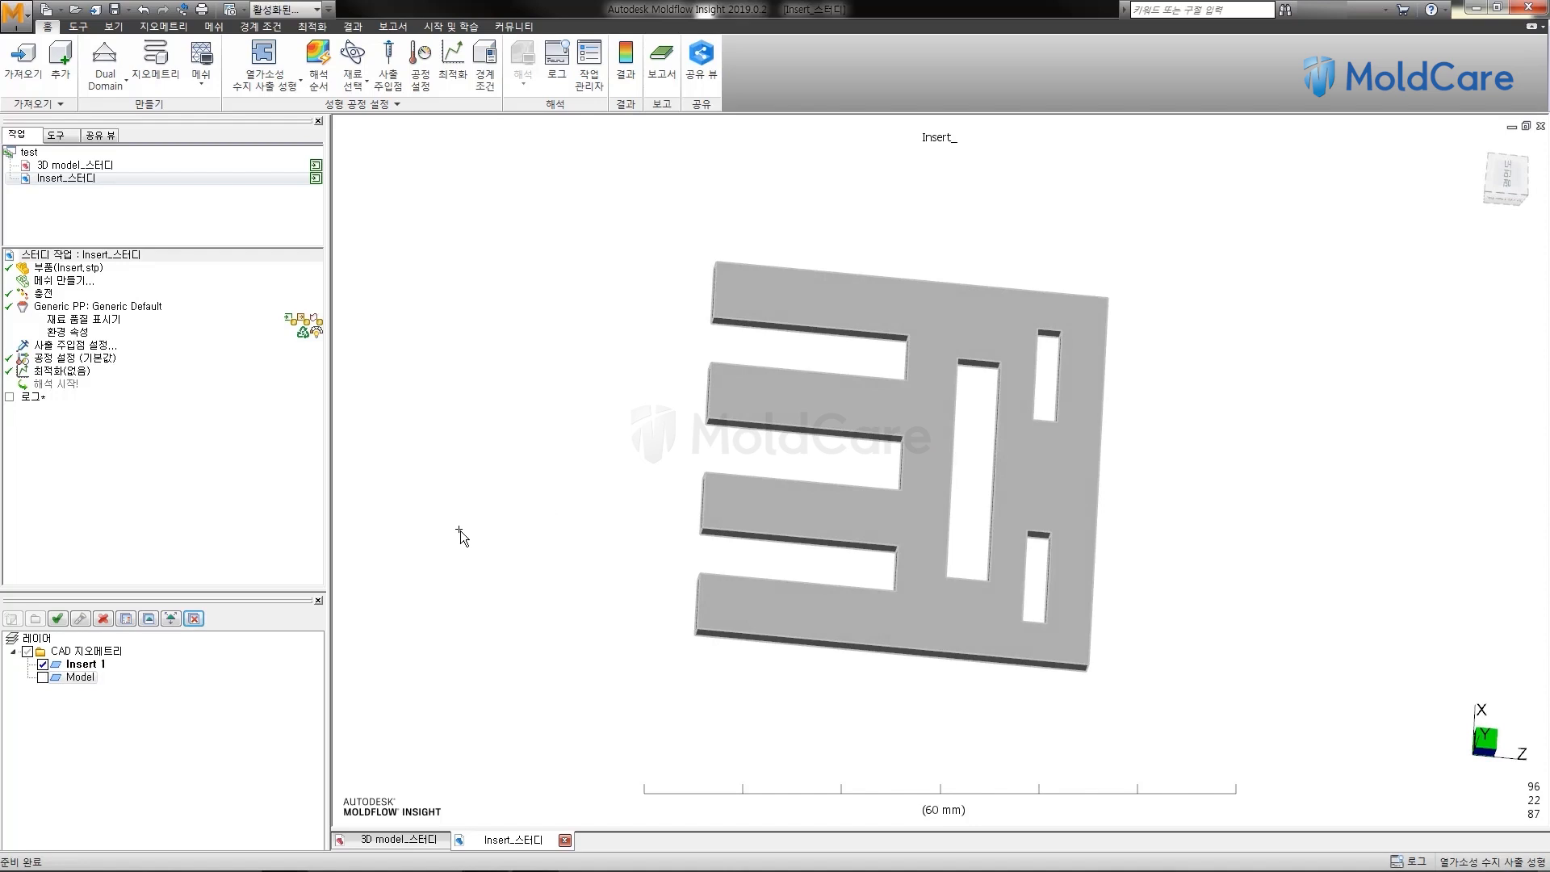
left_click(43, 677)
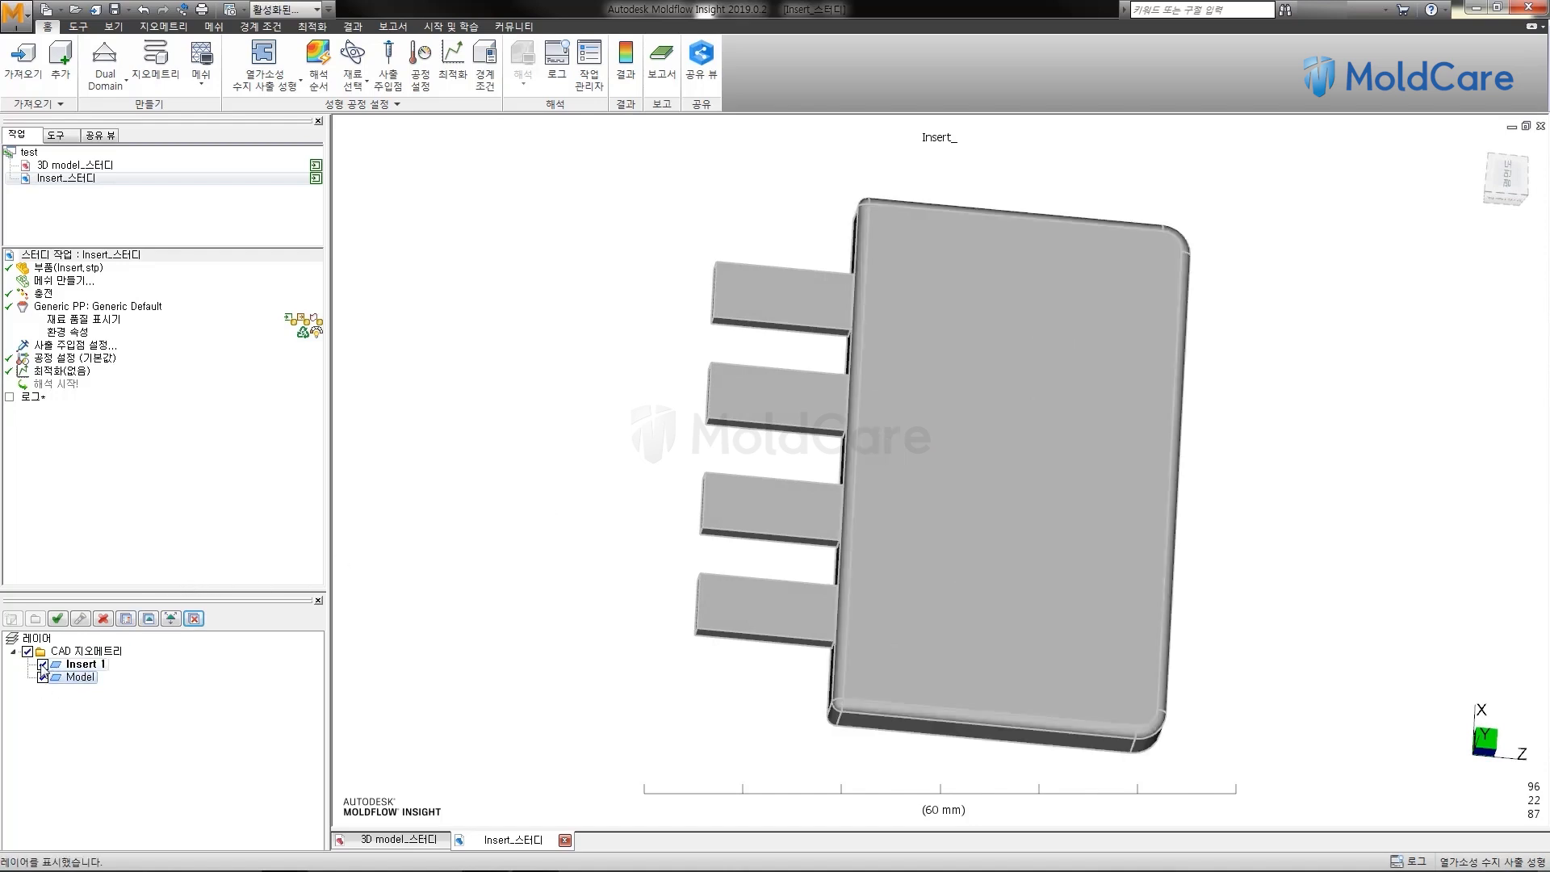
Inspect the plastic body with the Insert 1 layer temporarily hidden, restore the layer, and view the whole assembly
left_click(43, 664)
mouse_move(560, 474)
middle_mouse_down()
mouse_move(714, 464)
mouse_move(686, 473)
mouse_move(484, 332)
mouse_move(484, 387)
mouse_move(497, 381)
middle_mouse_up()
left_click(42, 663)
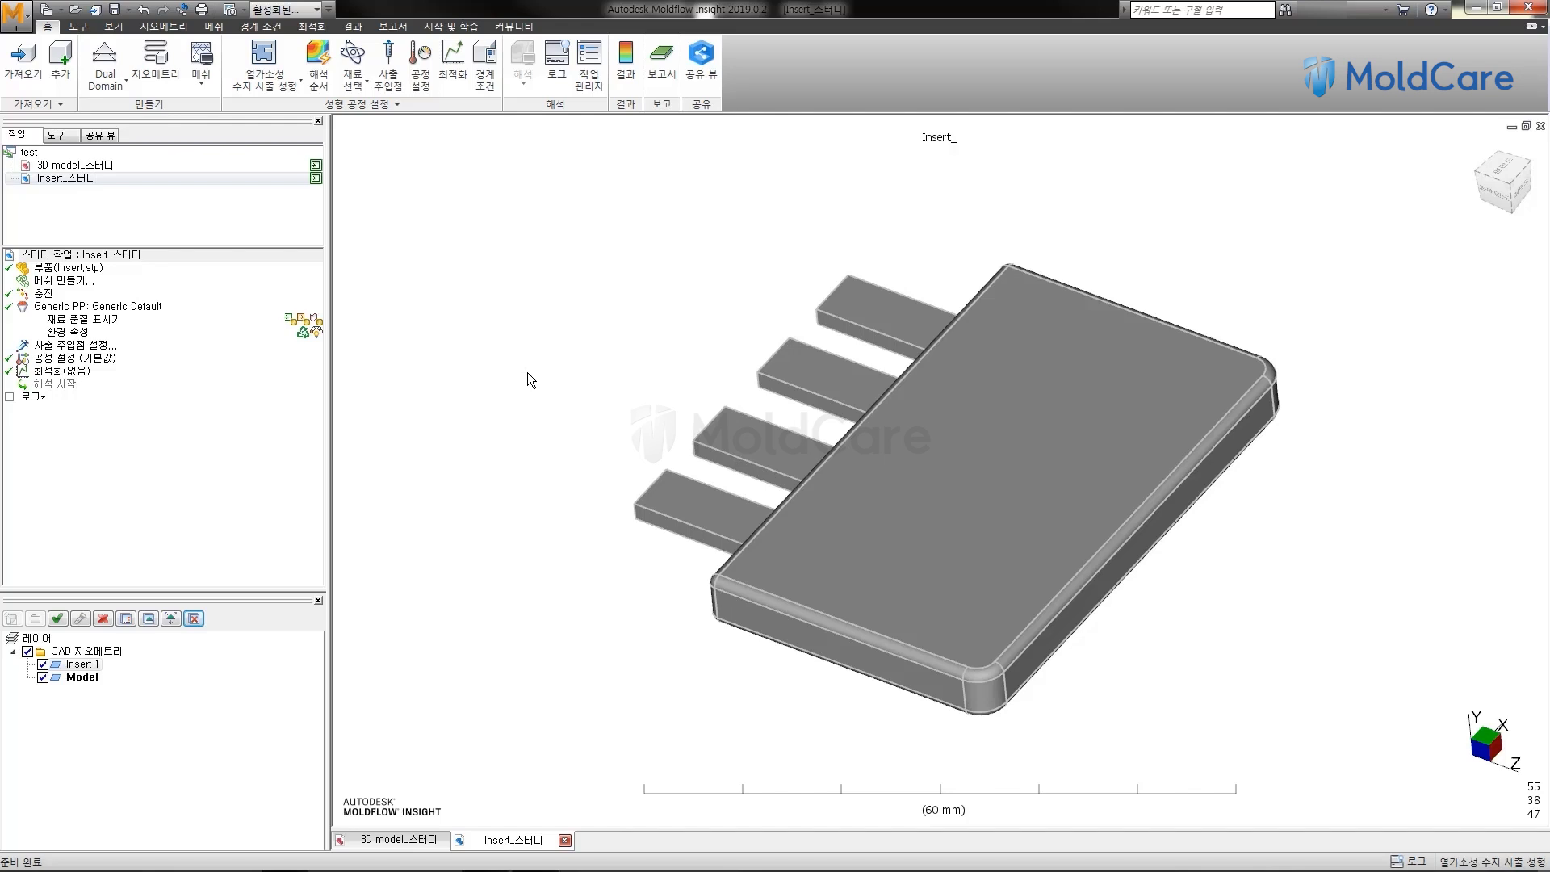
middle_click_drag(482, 375, 499, 370)
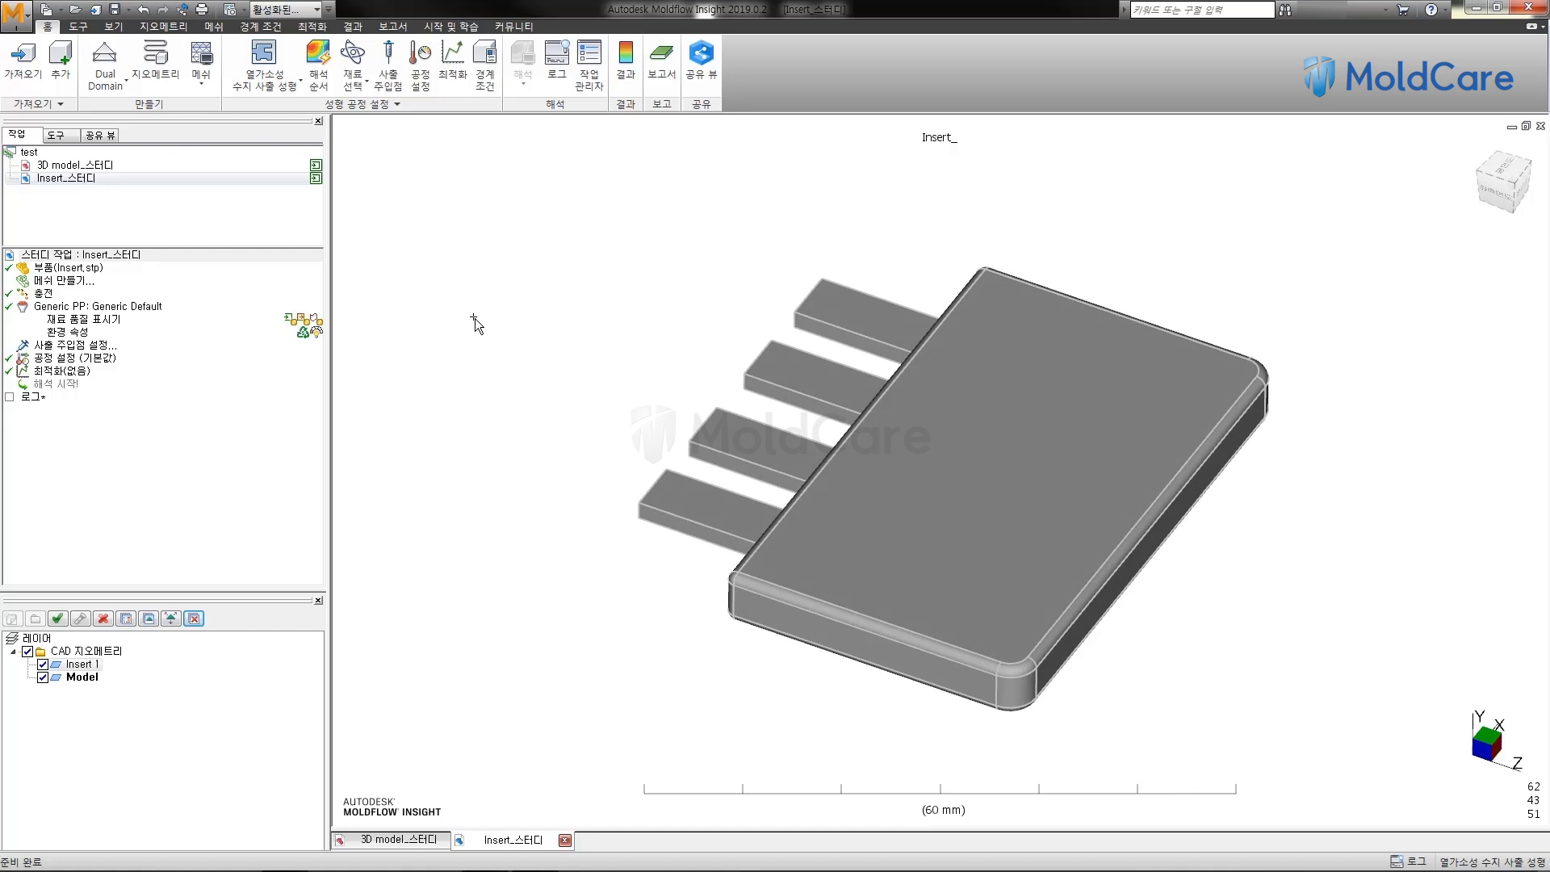
mouse_move(475, 318)
middle_mouse_down()
mouse_move(564, 342)
mouse_move(527, 346)
middle_mouse_up()
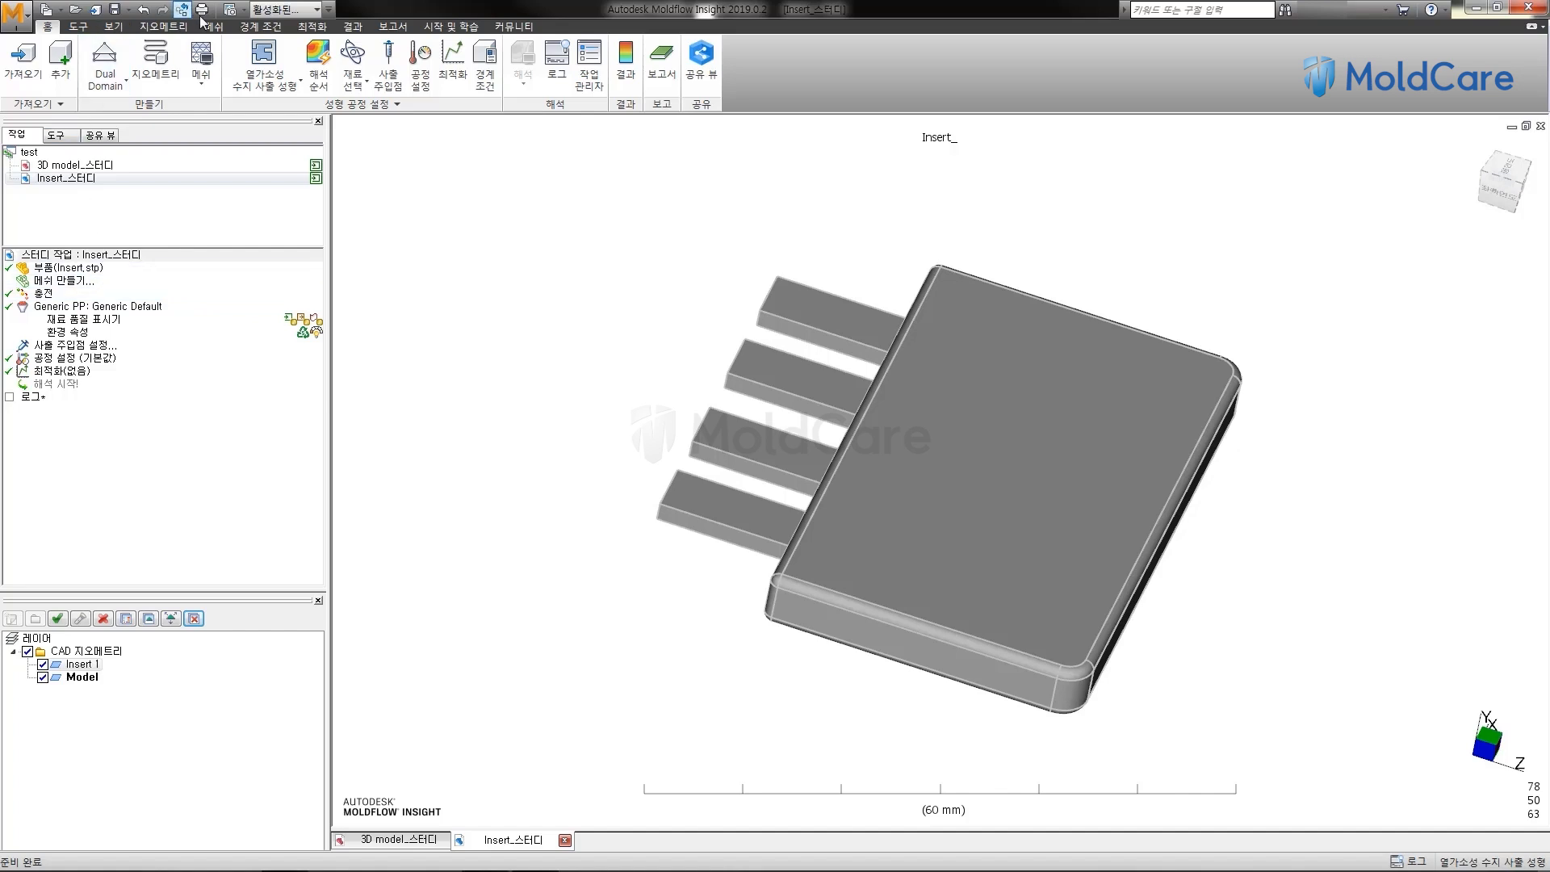
Open mesh generation for the Insert study and set the CAD contact interface to 100% match (100% 일치)
left_click(224, 27)
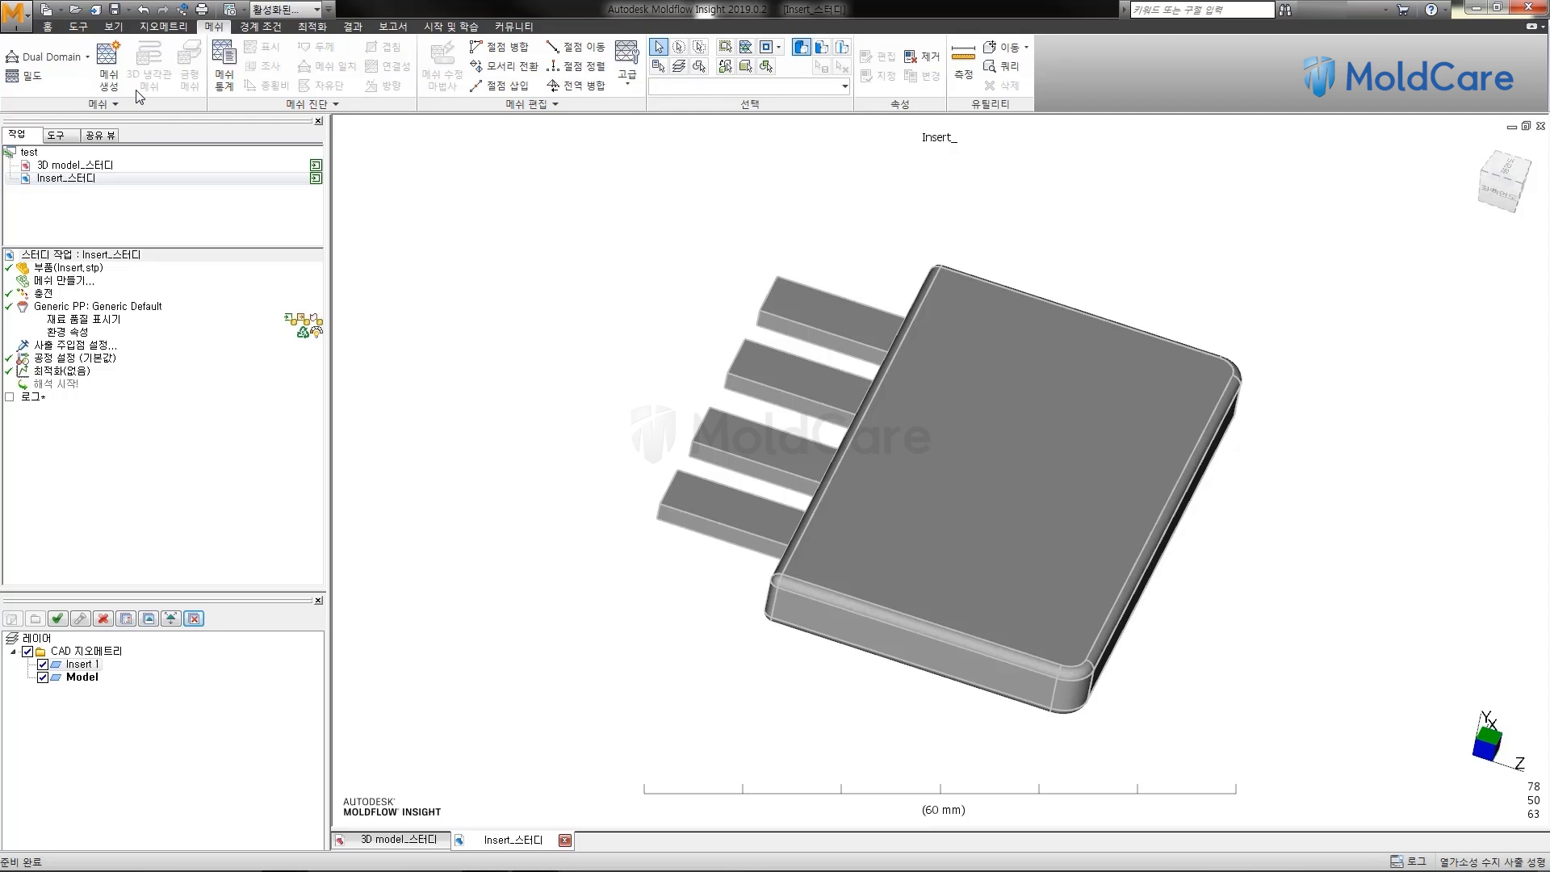
left_click(109, 79)
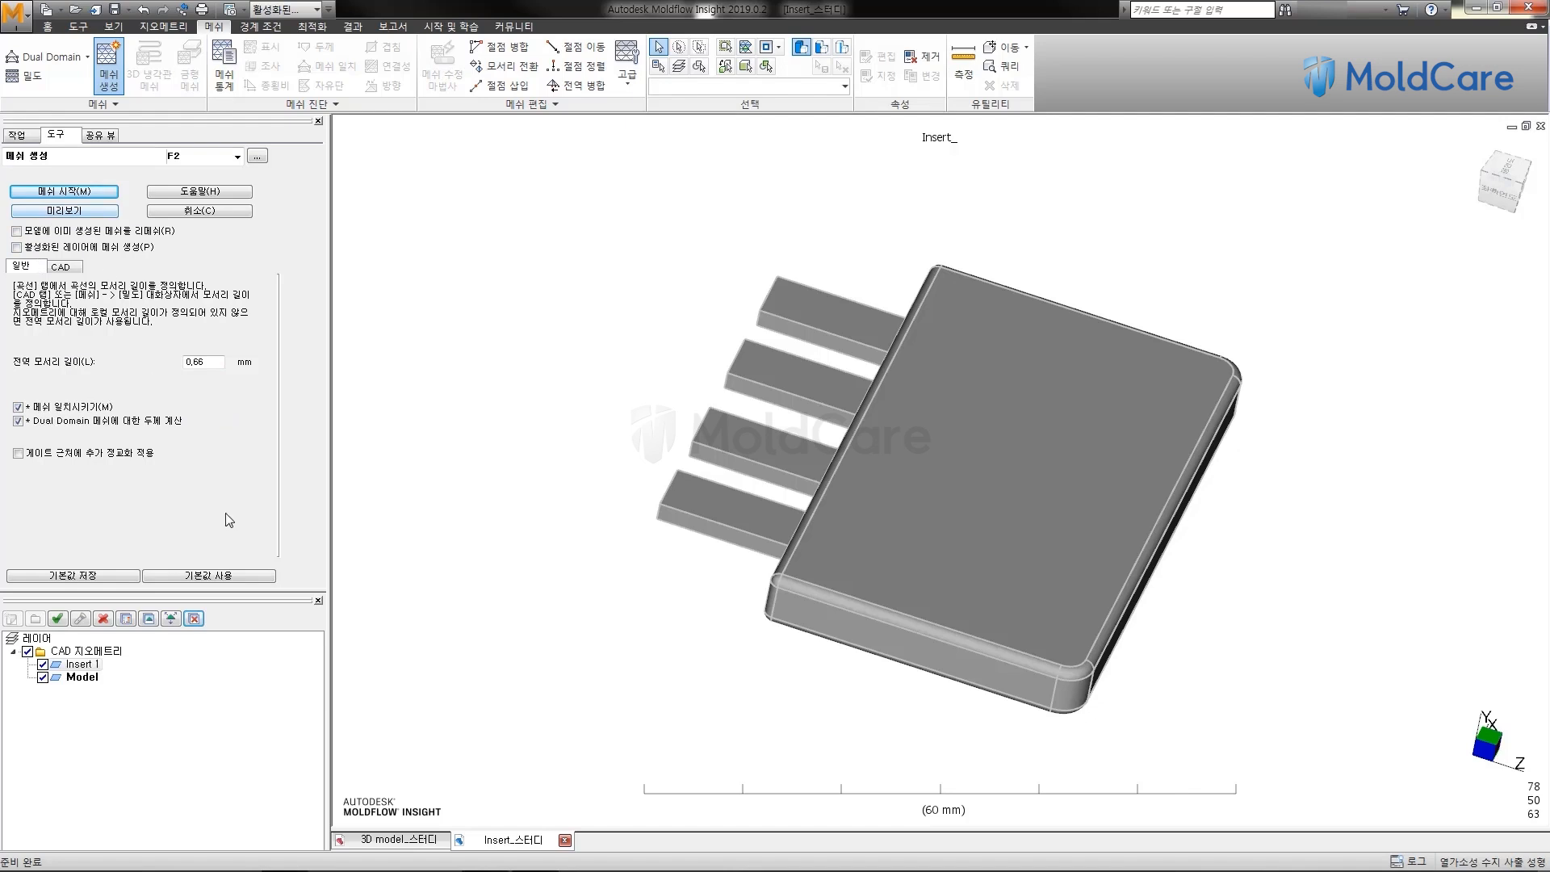
left_click(64, 269)
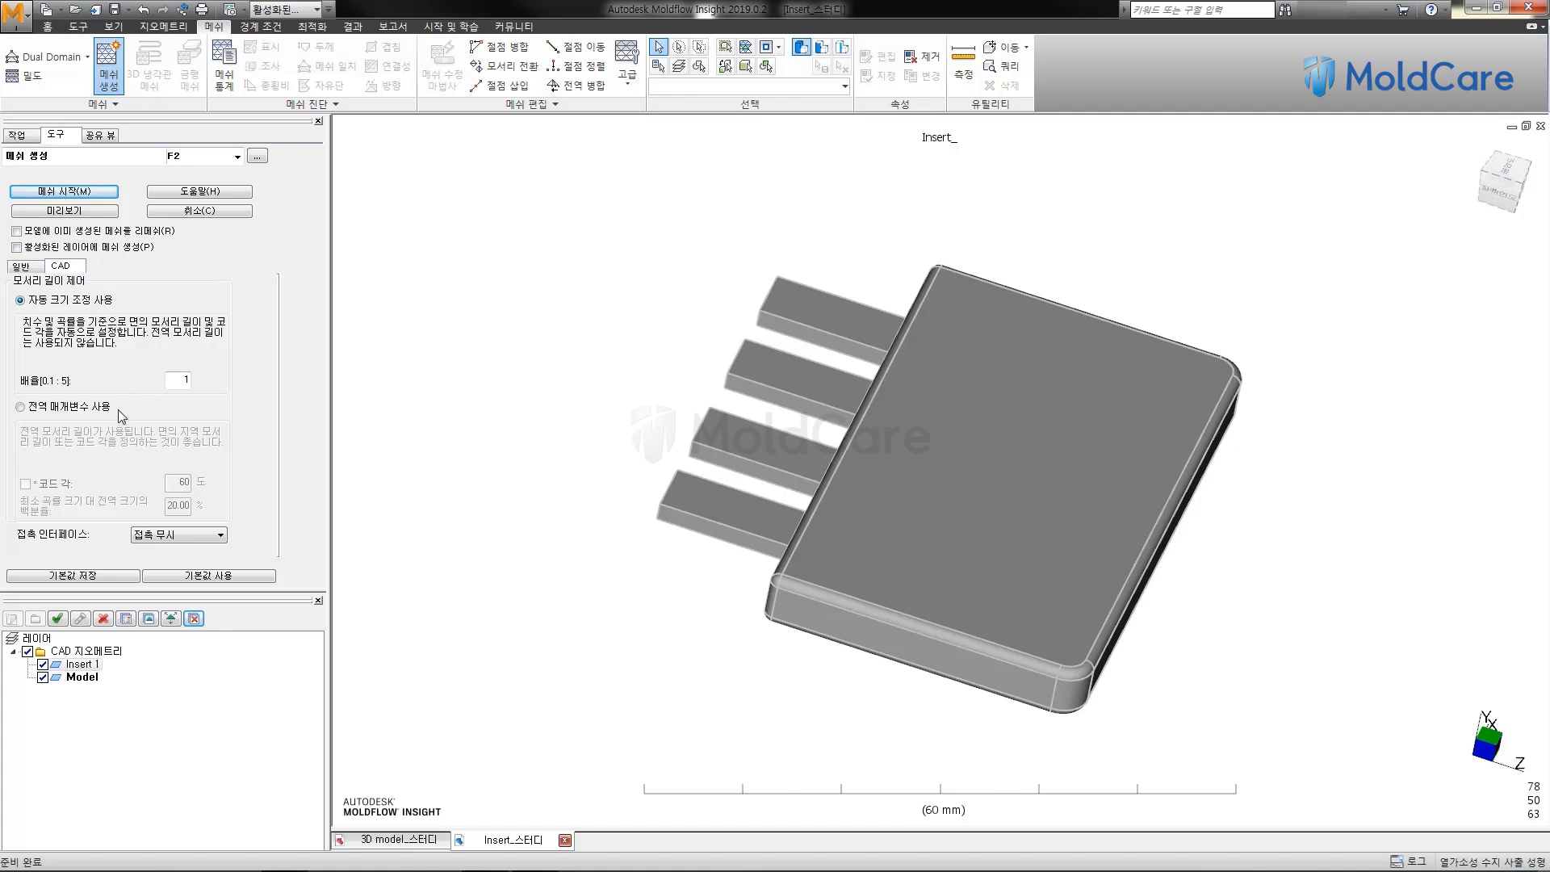
left_click(151, 536)
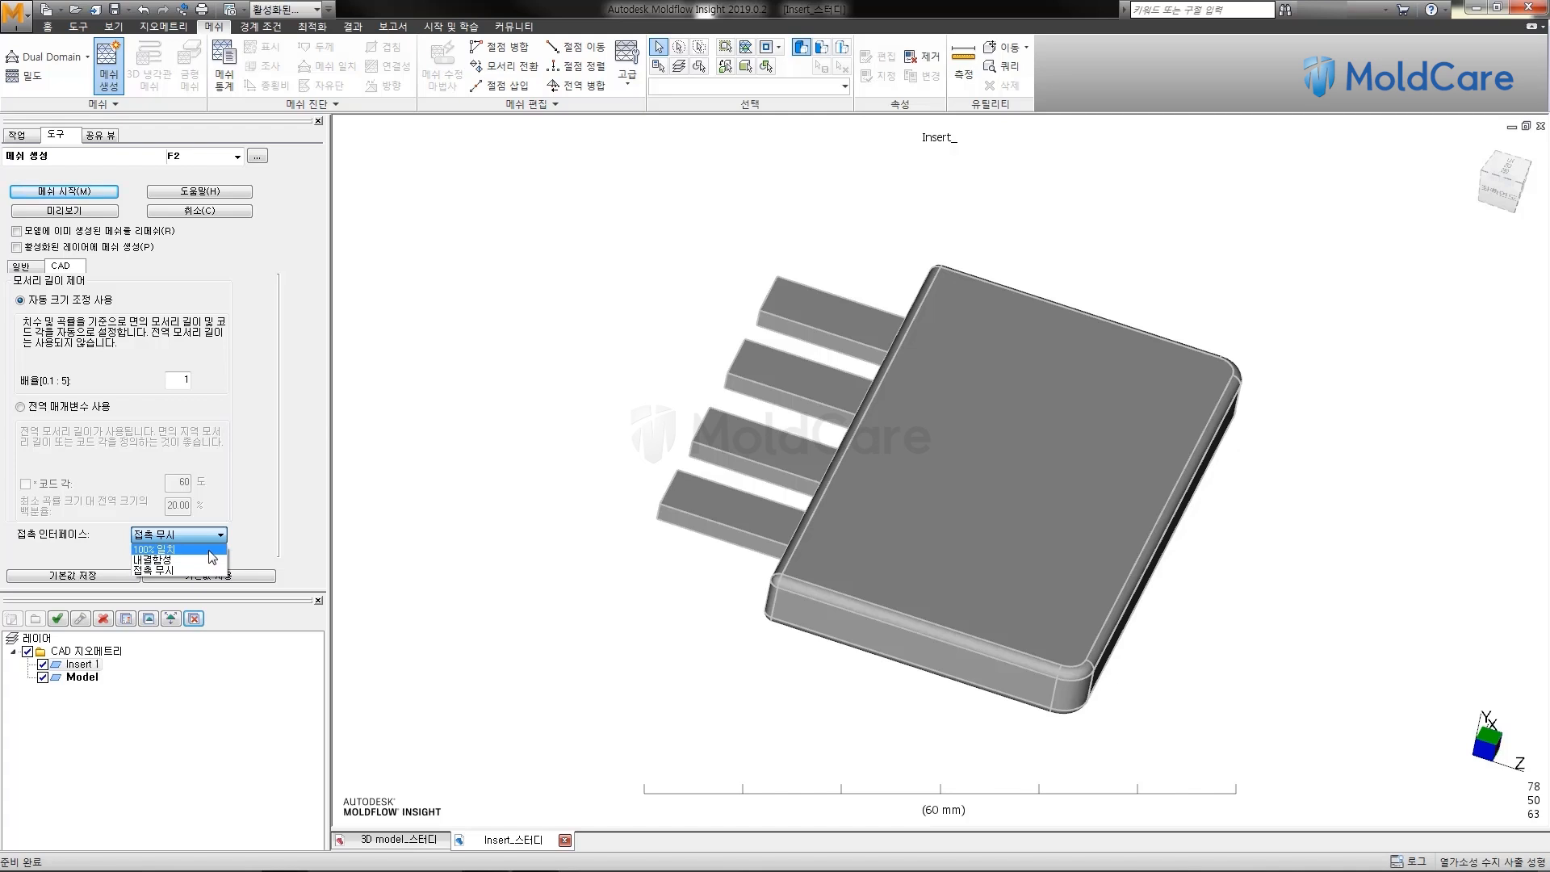
left_click(210, 550)
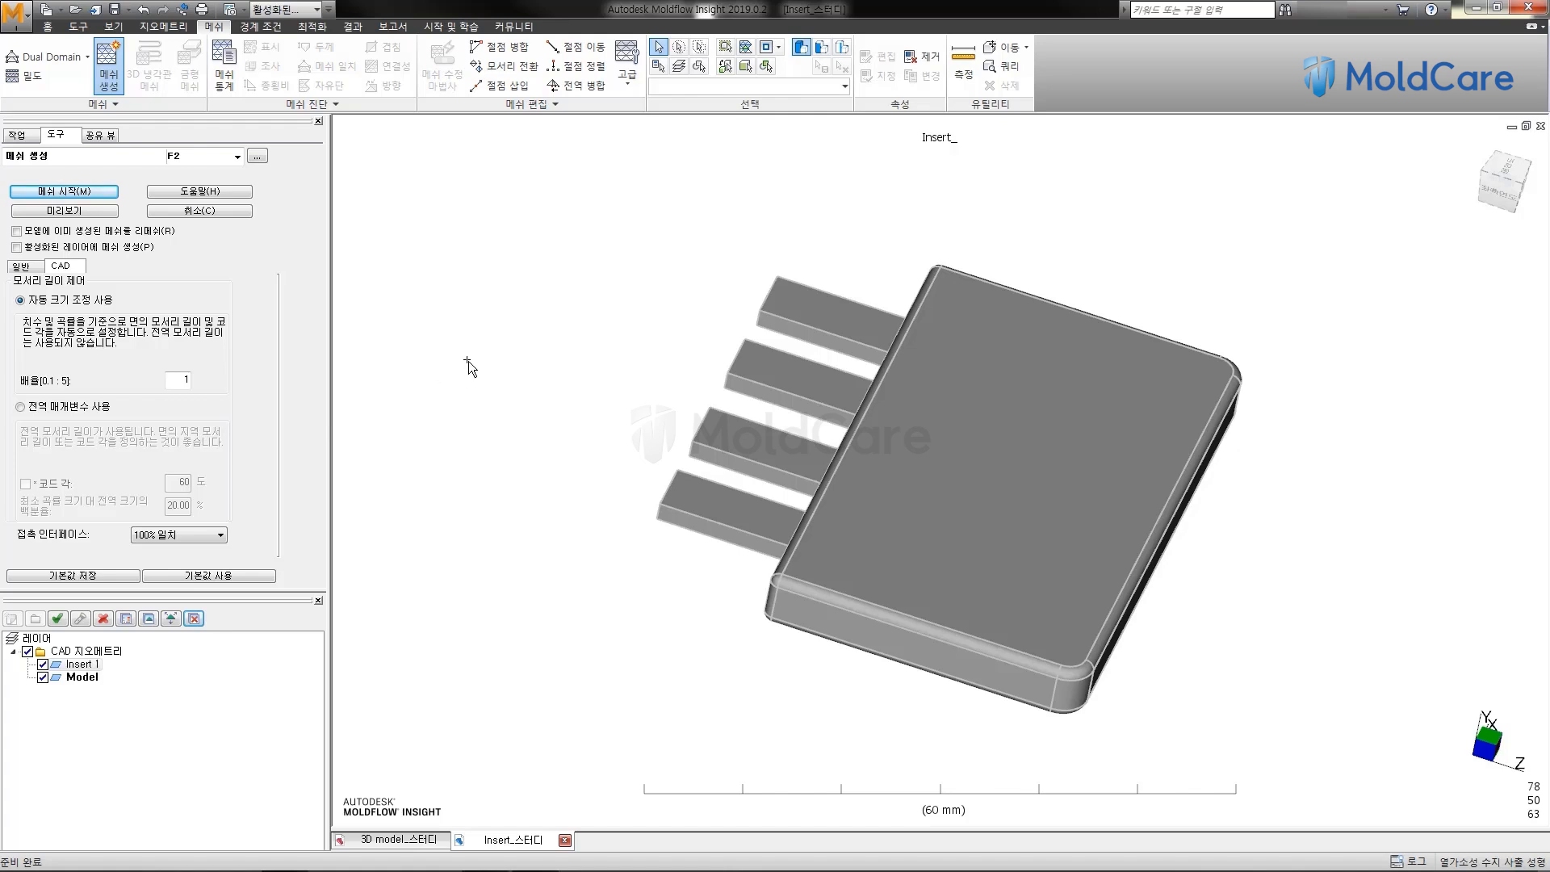
Generate the insert assembly's Dual Domain mesh, dismiss the completion notice, and hide the mesh log to inspect it
middle_click_drag(489, 348, 474, 366)
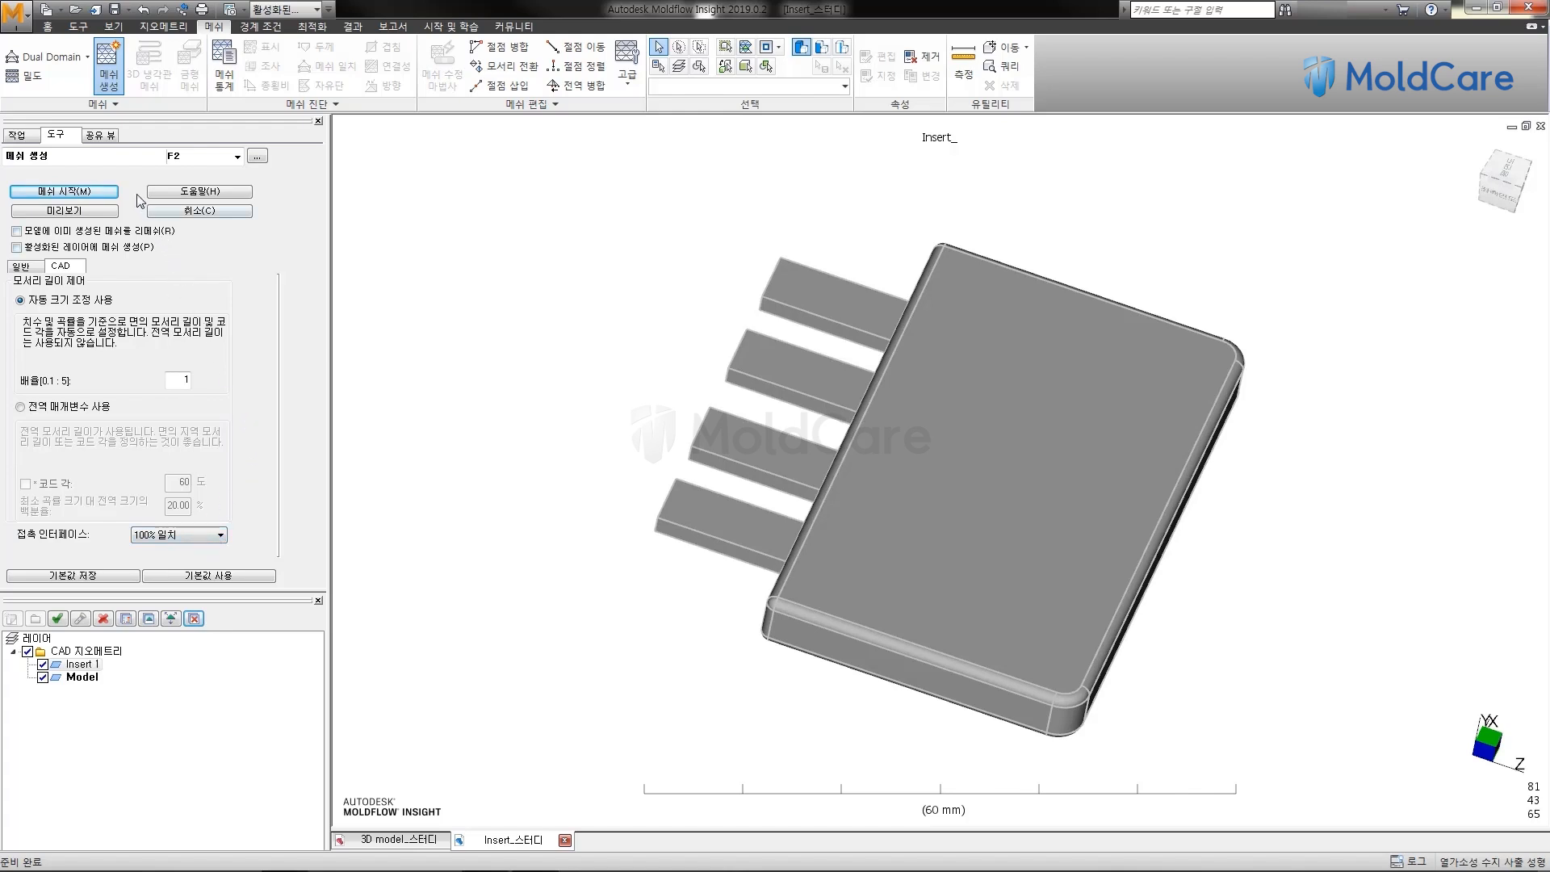
left_click(106, 194)
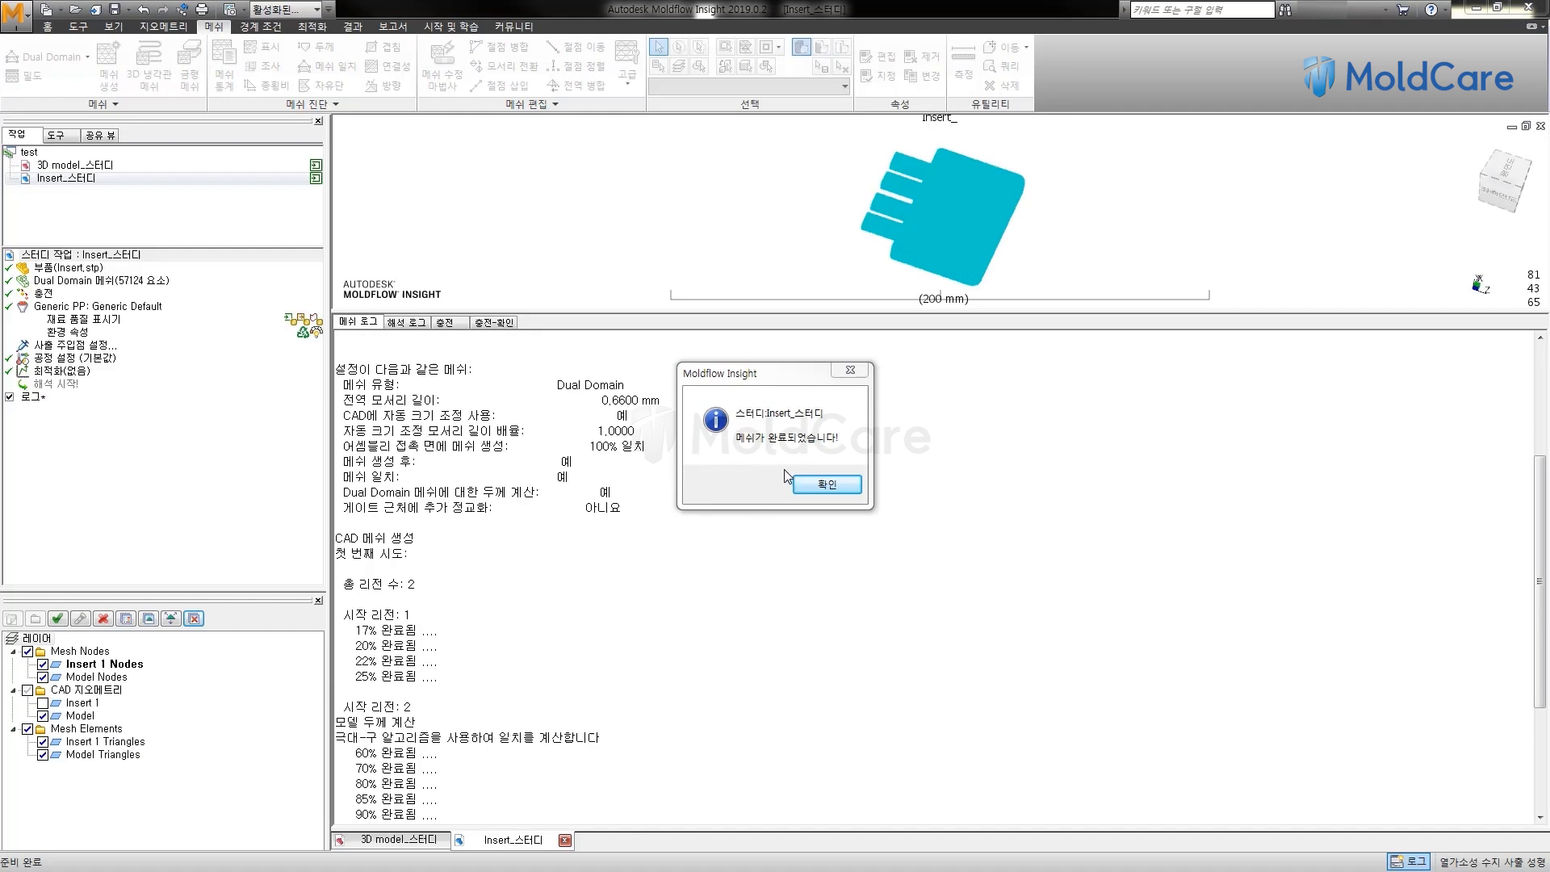
left_click(809, 482)
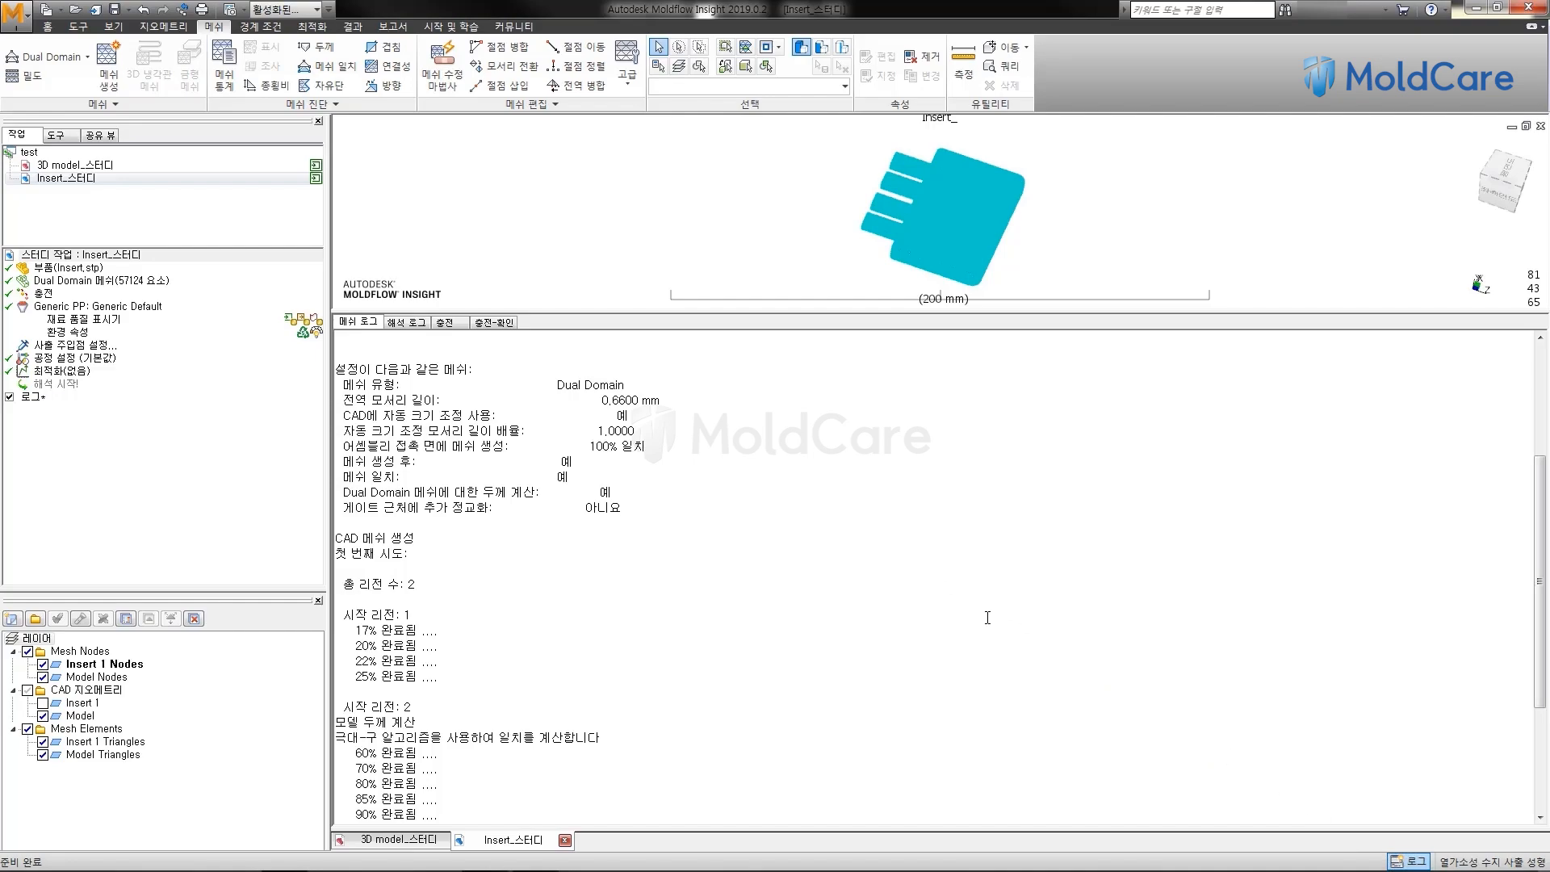
left_click(1412, 860)
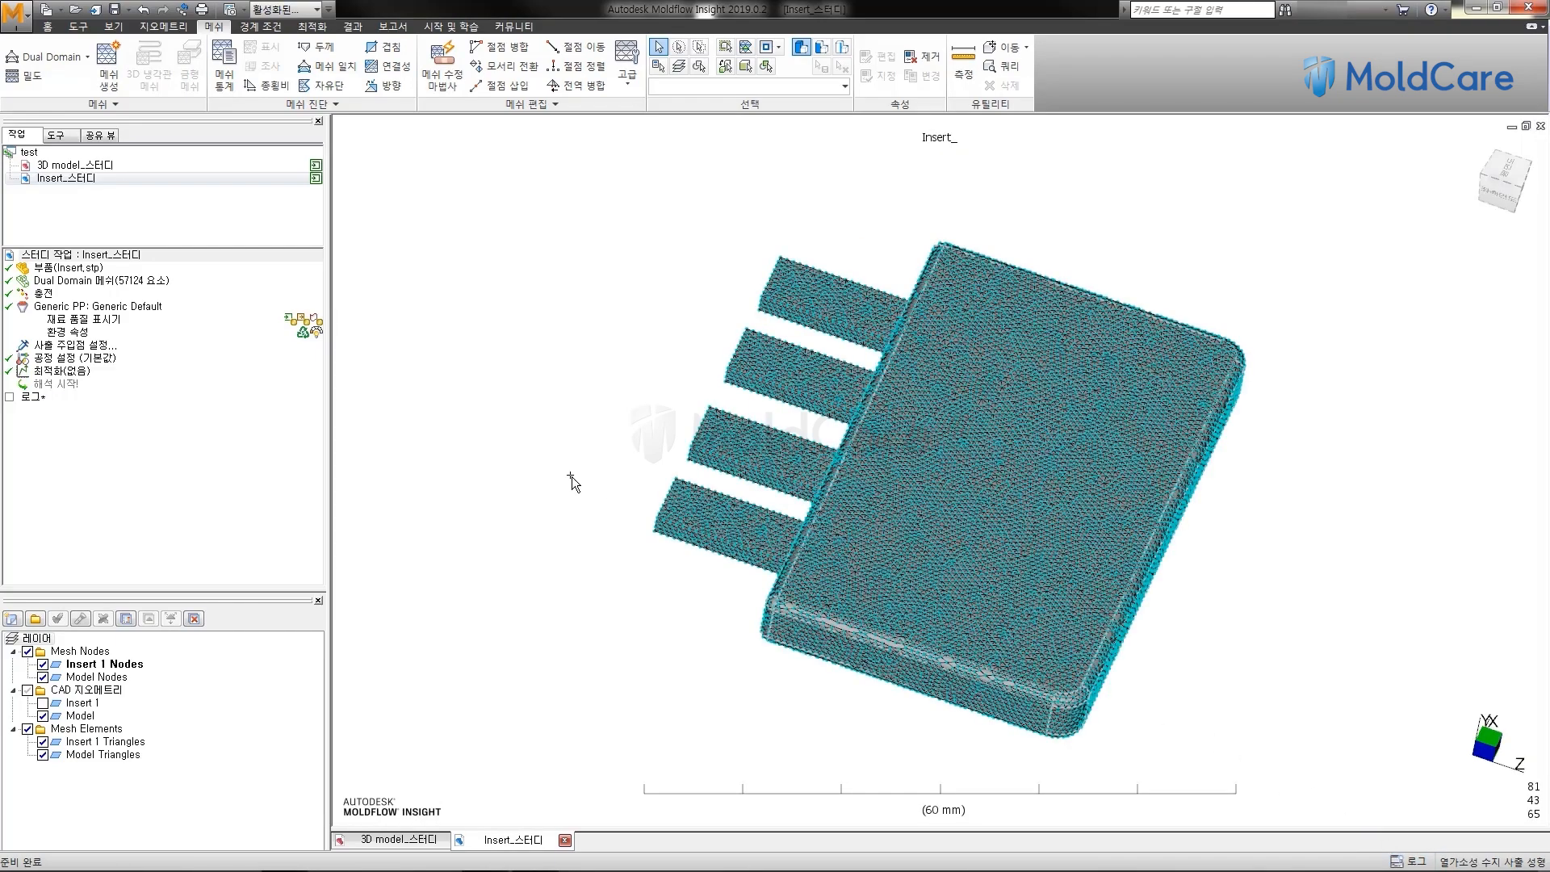
middle_click_drag(572, 476, 727, 419)
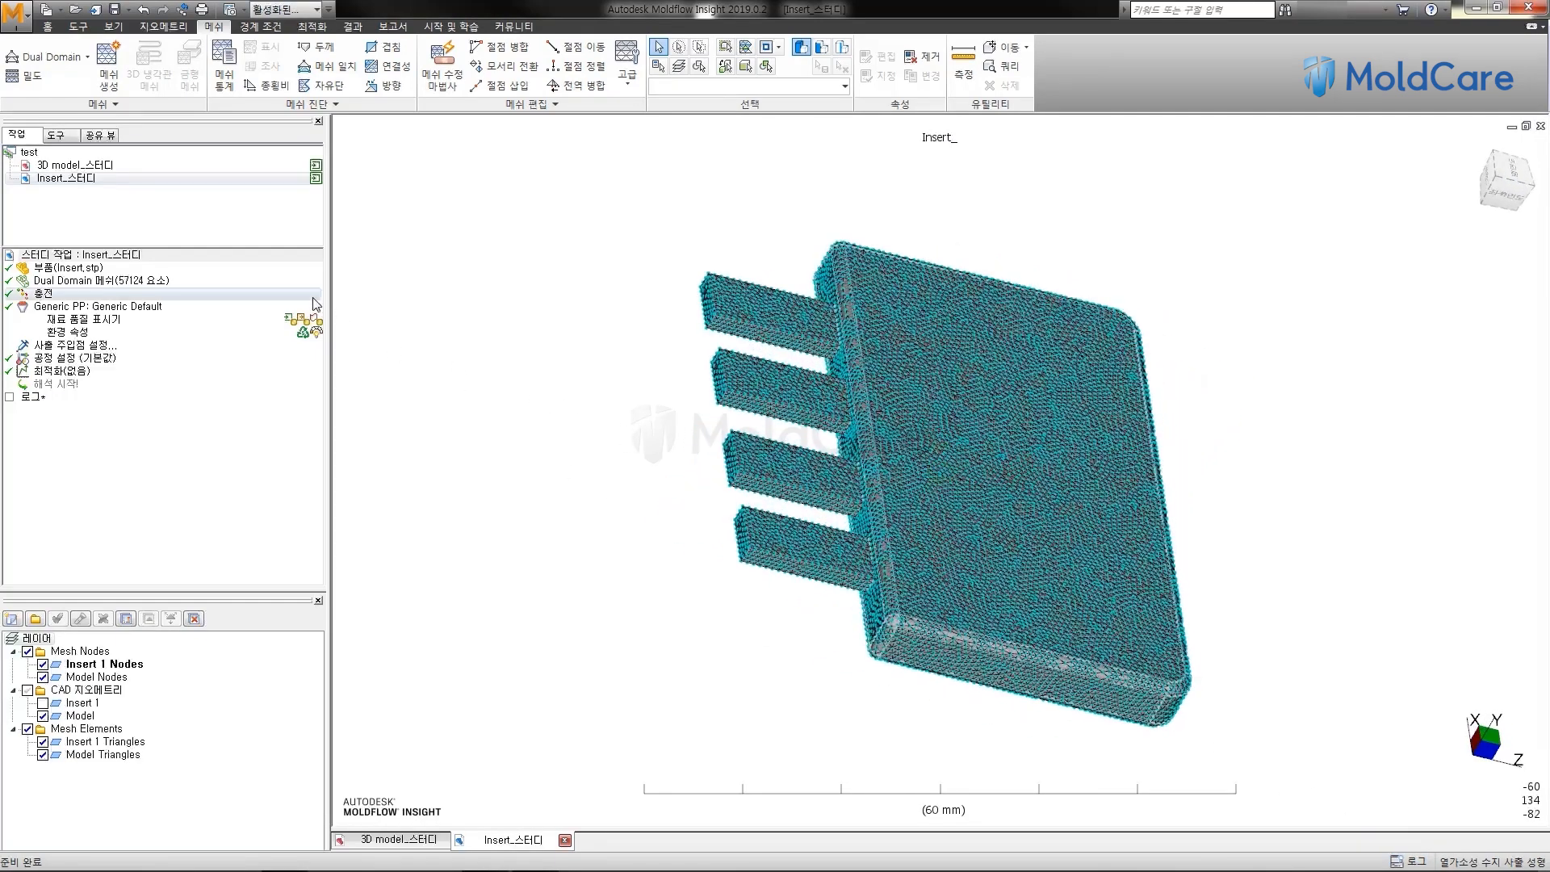
Review the insert assembly's triangle mesh statistics, from entity counts and aspect ratio to the match percentages, and close the report
left_click(223, 77)
left_click(54, 183)
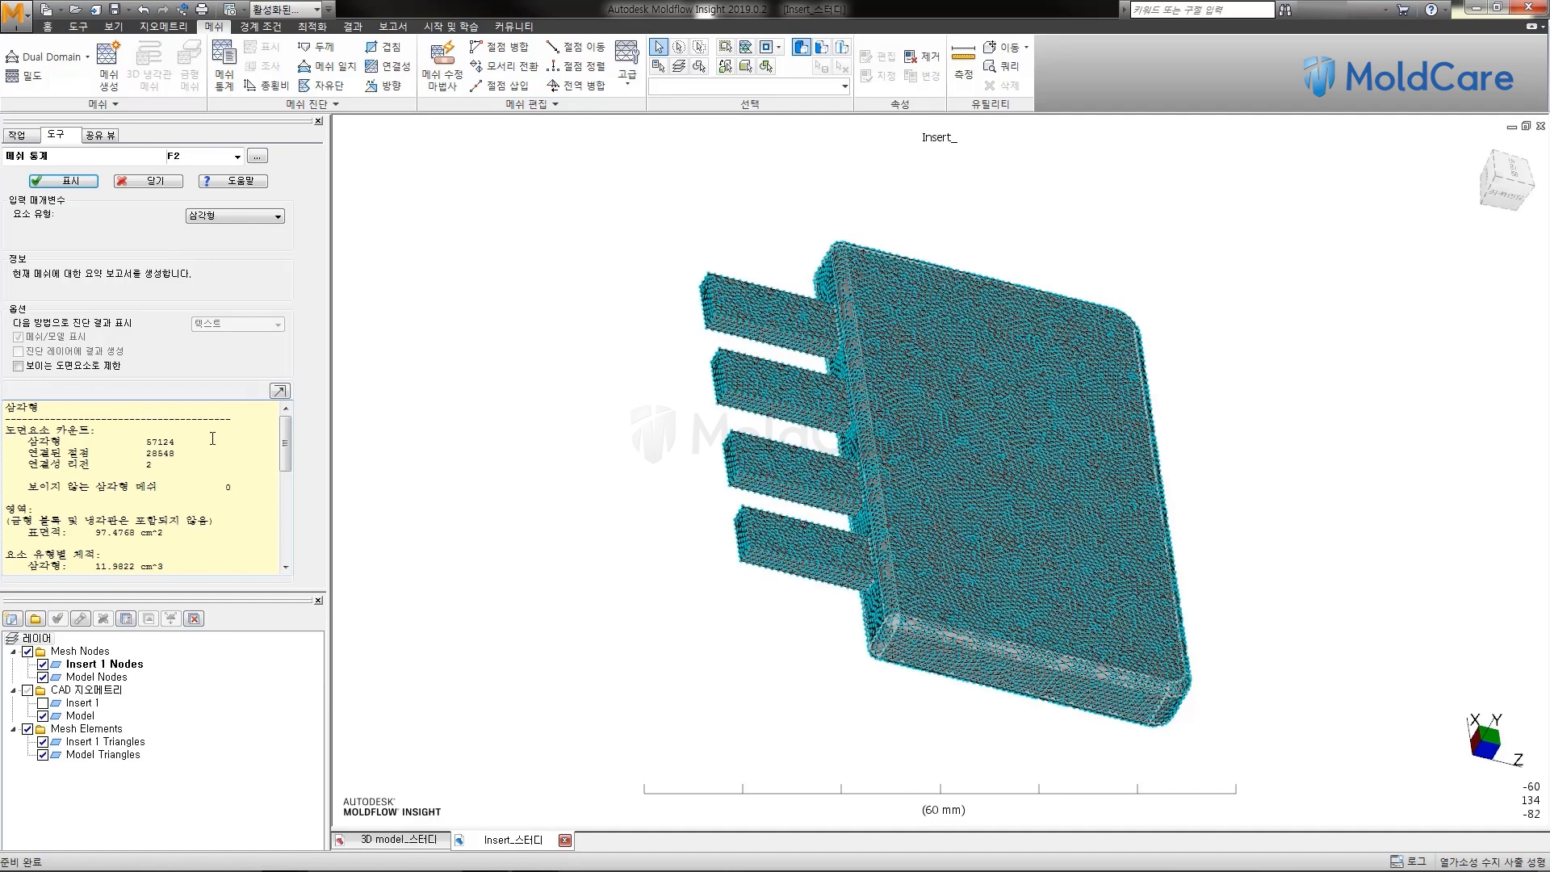
scroll(213, 439, "down", 4)
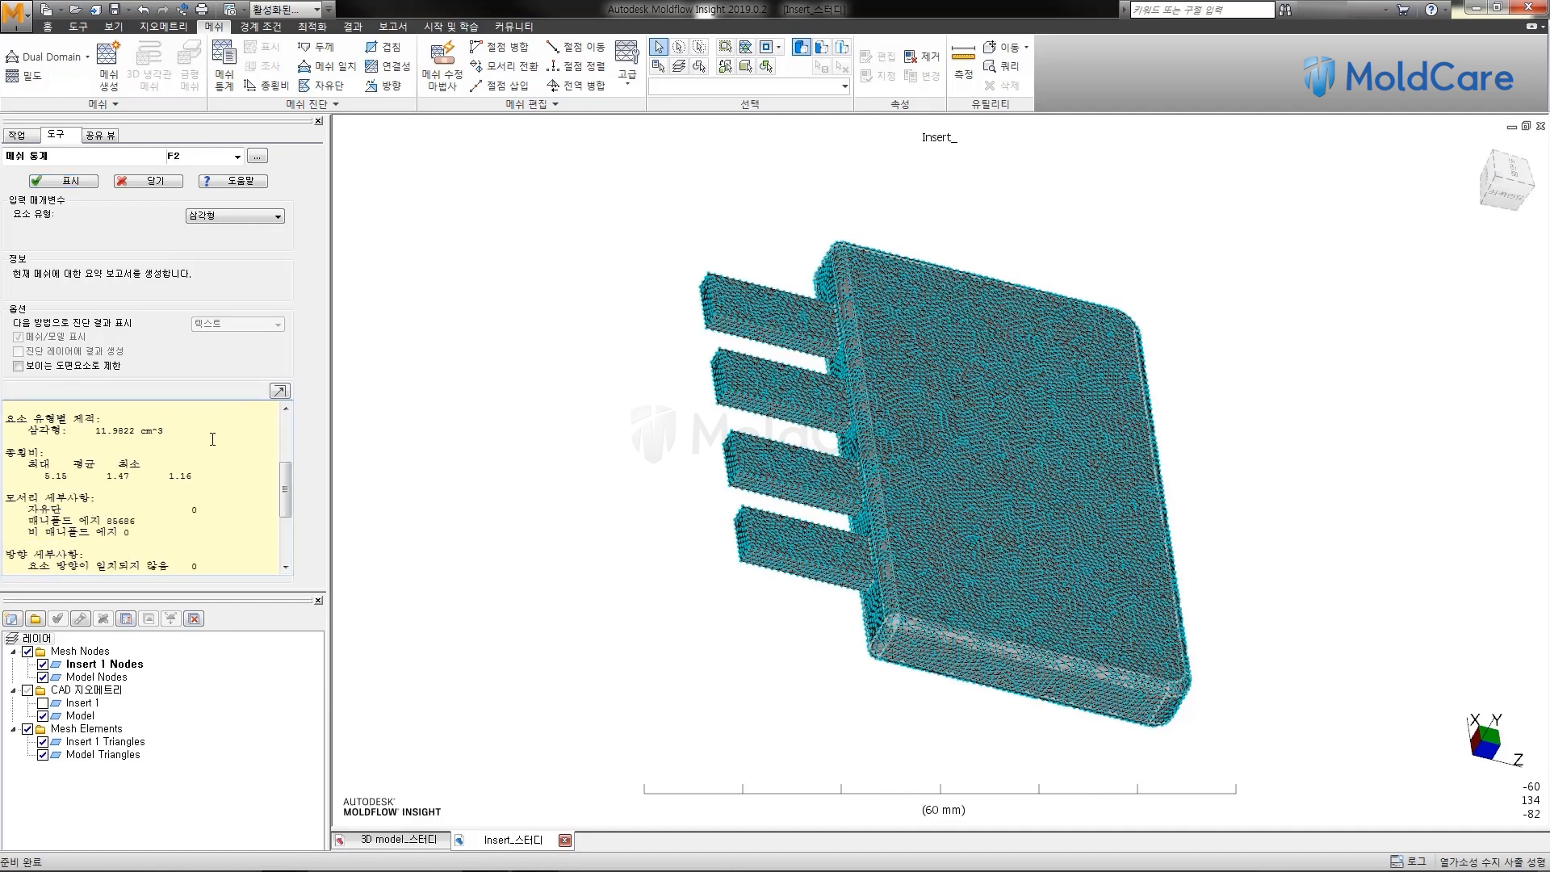
scroll(171, 441, "down", 1)
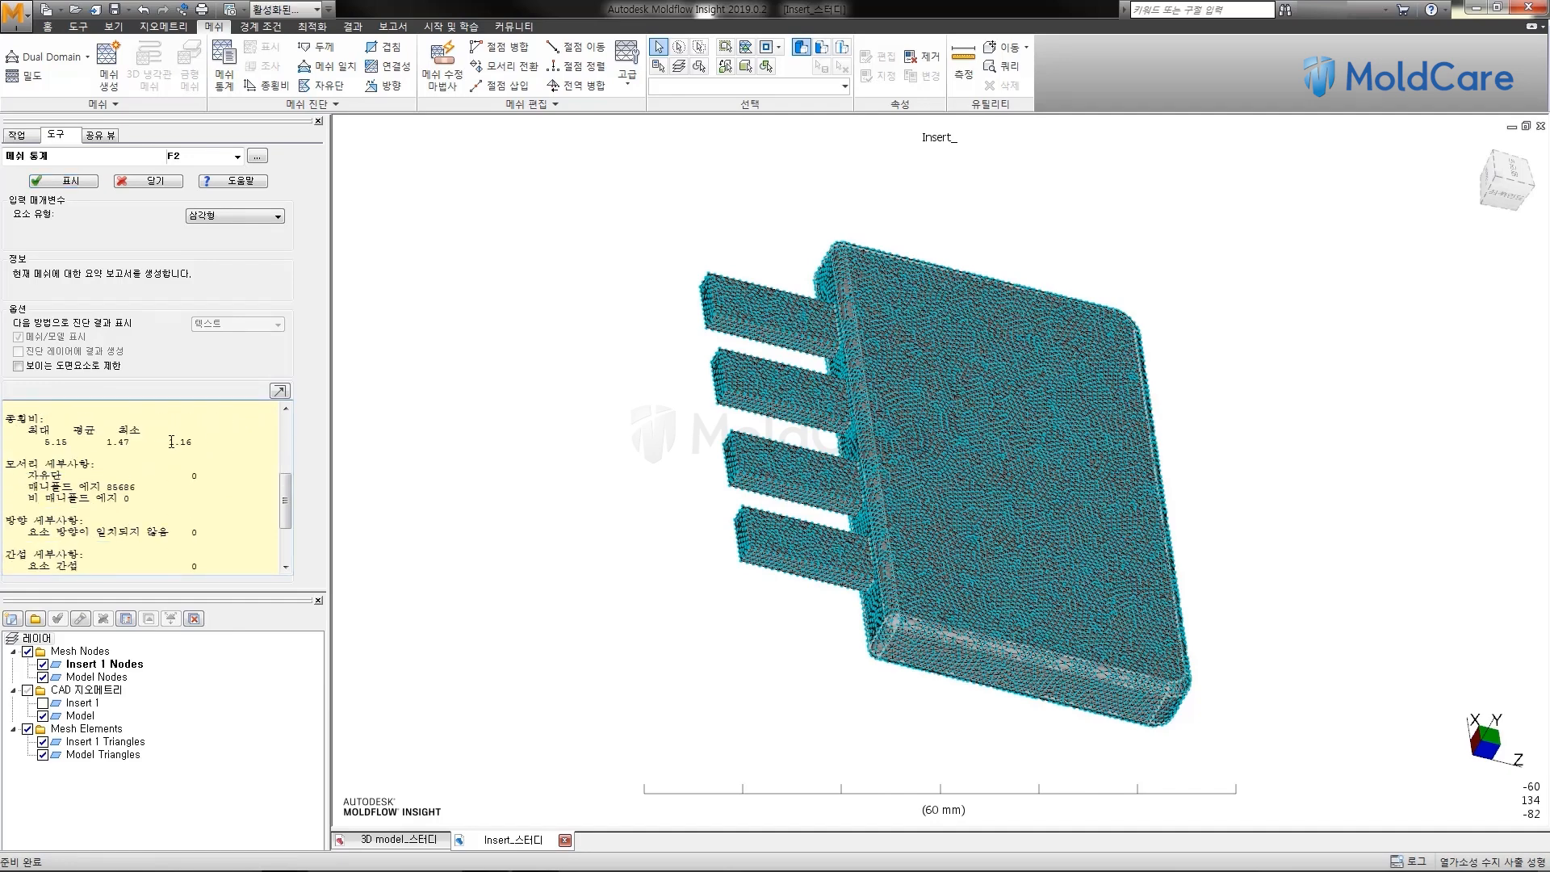
scroll(171, 441, "down", 2)
scroll(171, 442, "up", 1)
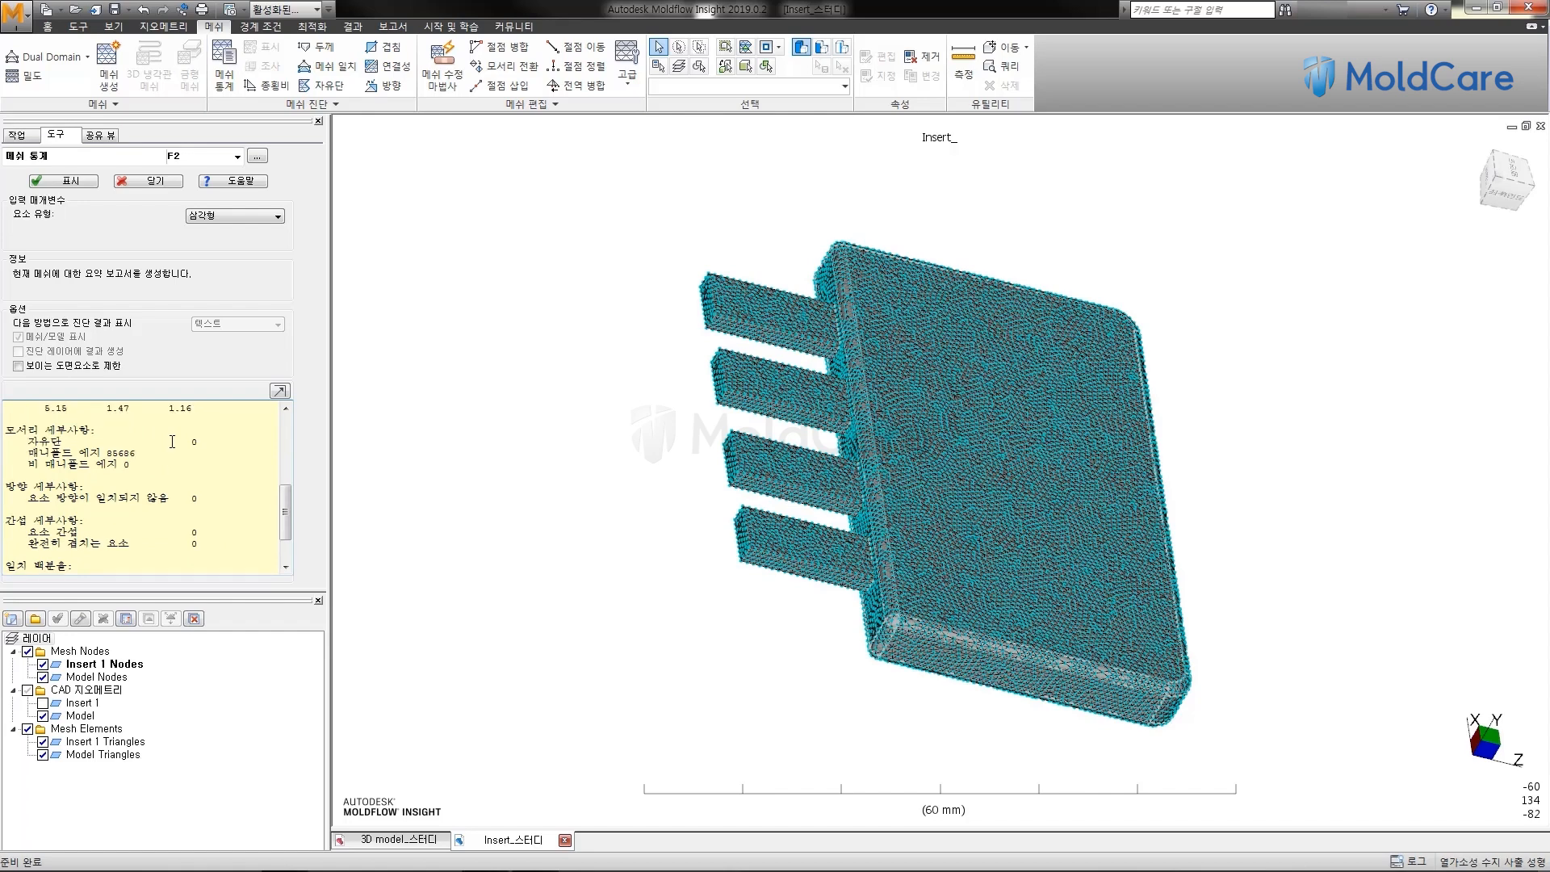
scroll(171, 441, "down", 1)
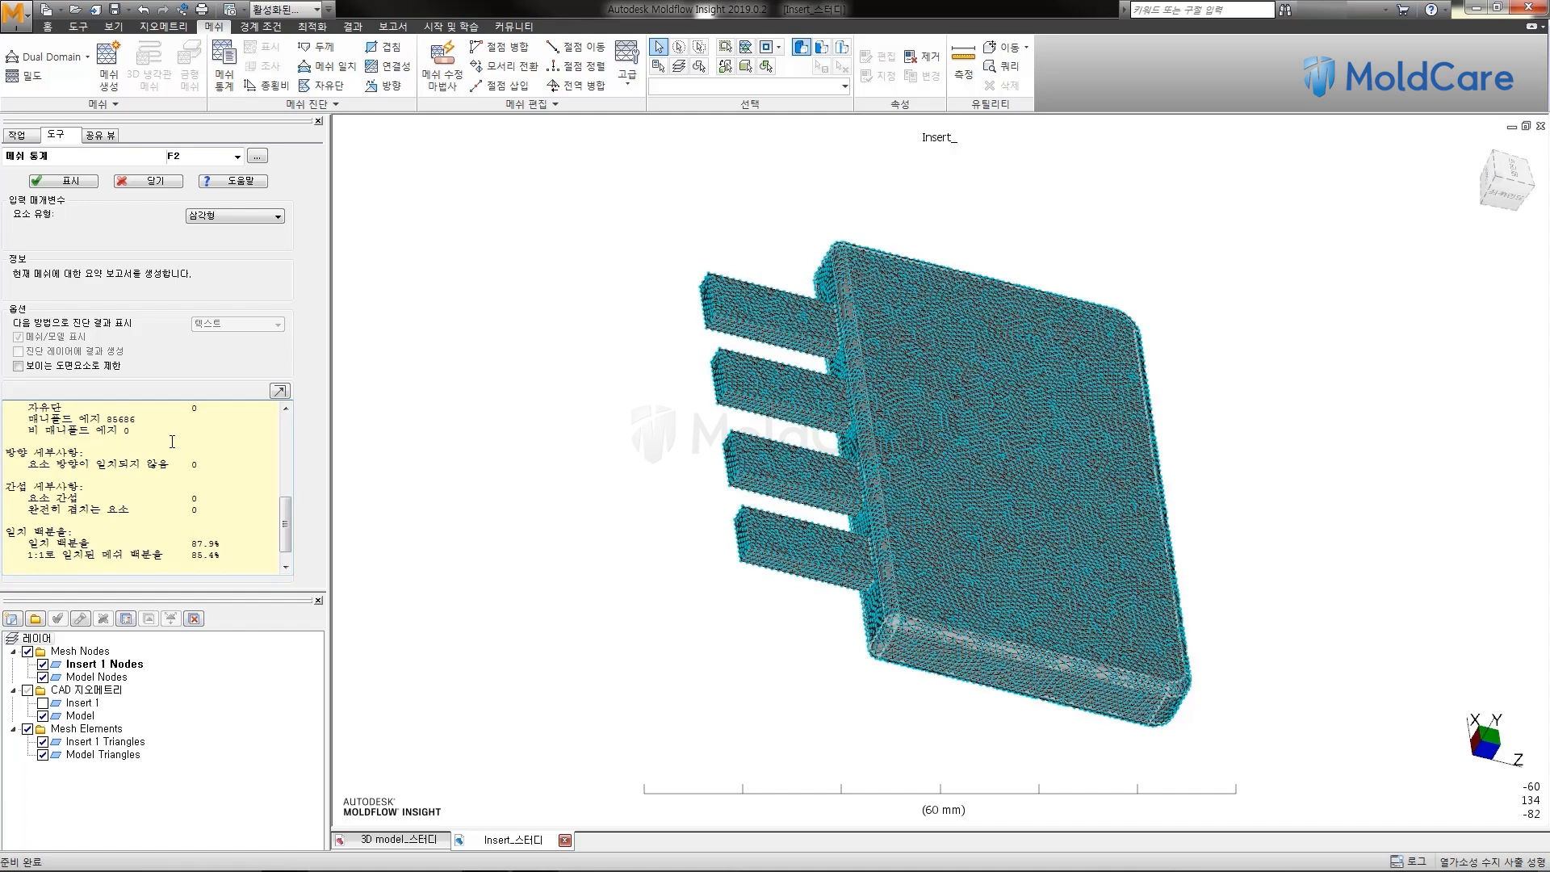
scroll(172, 442, "down", 1)
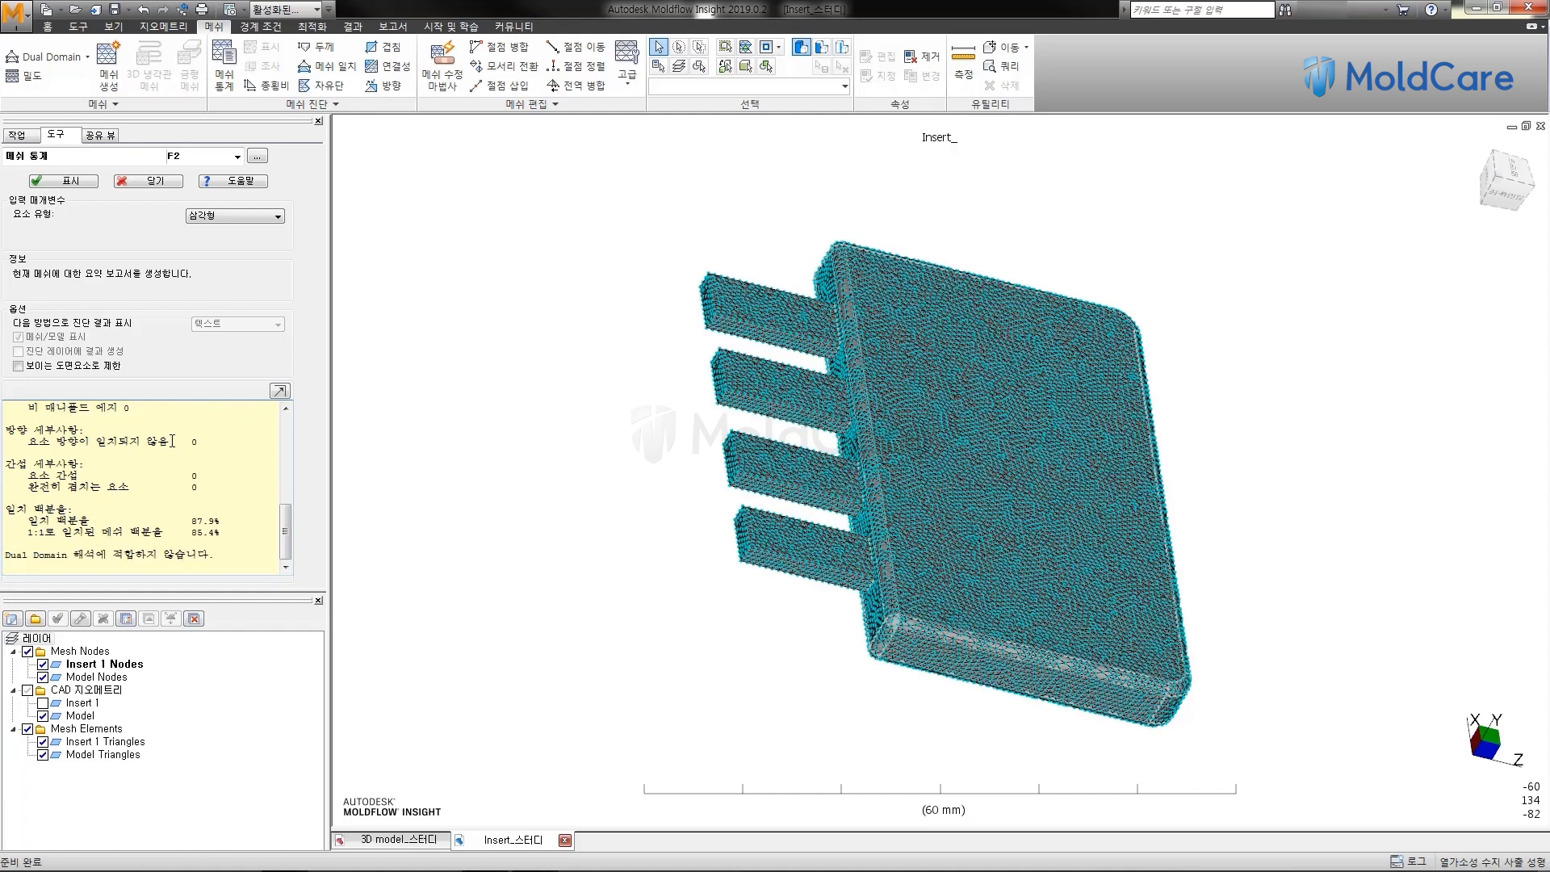
scroll(172, 441, "up", 10)
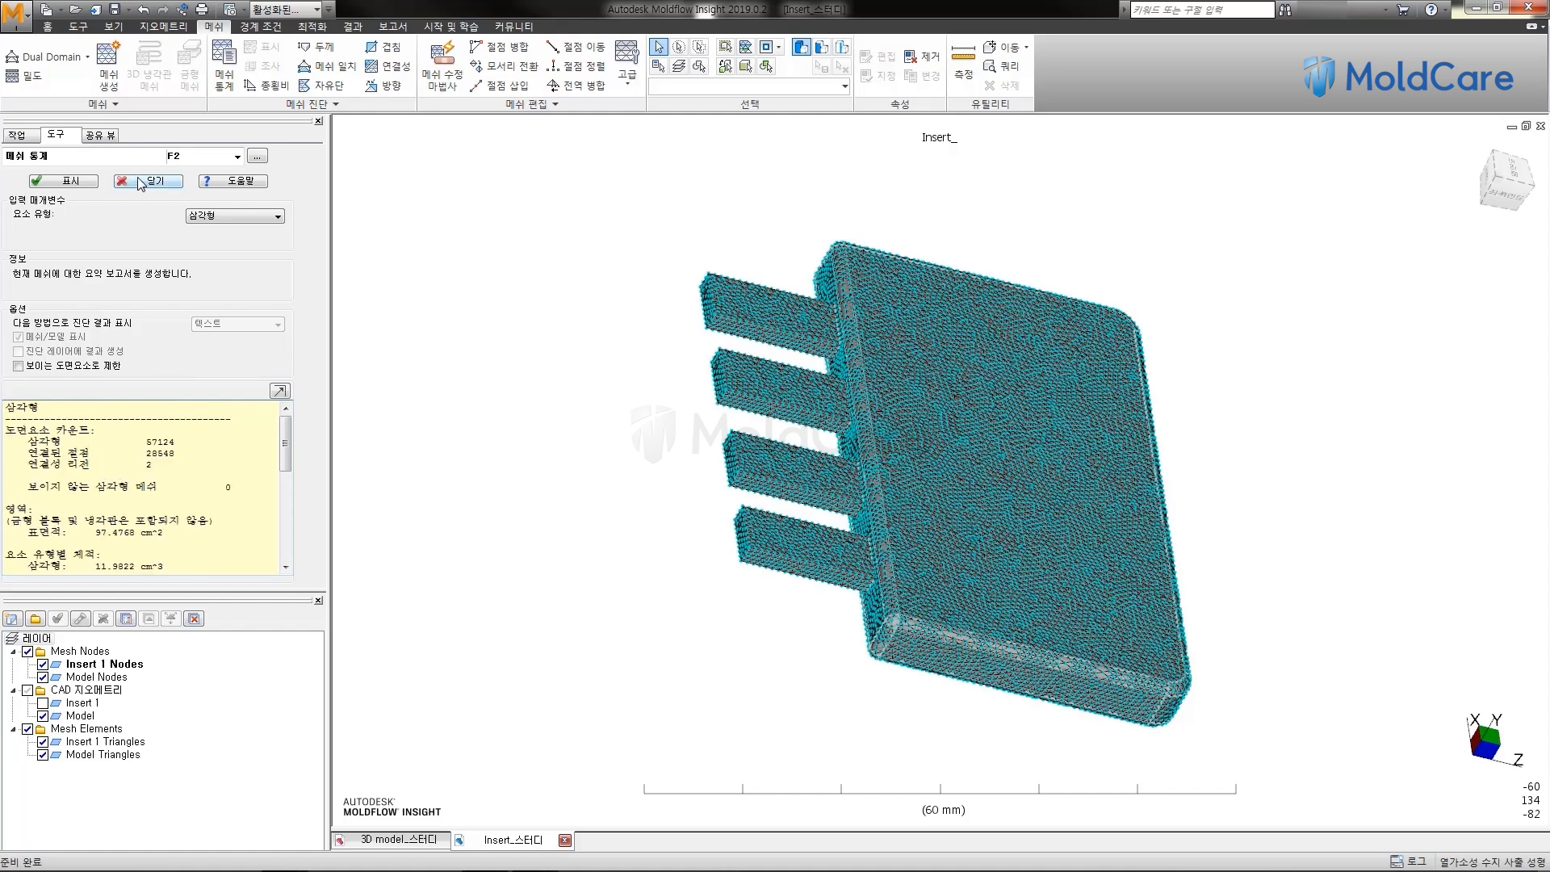
left_click(141, 181)
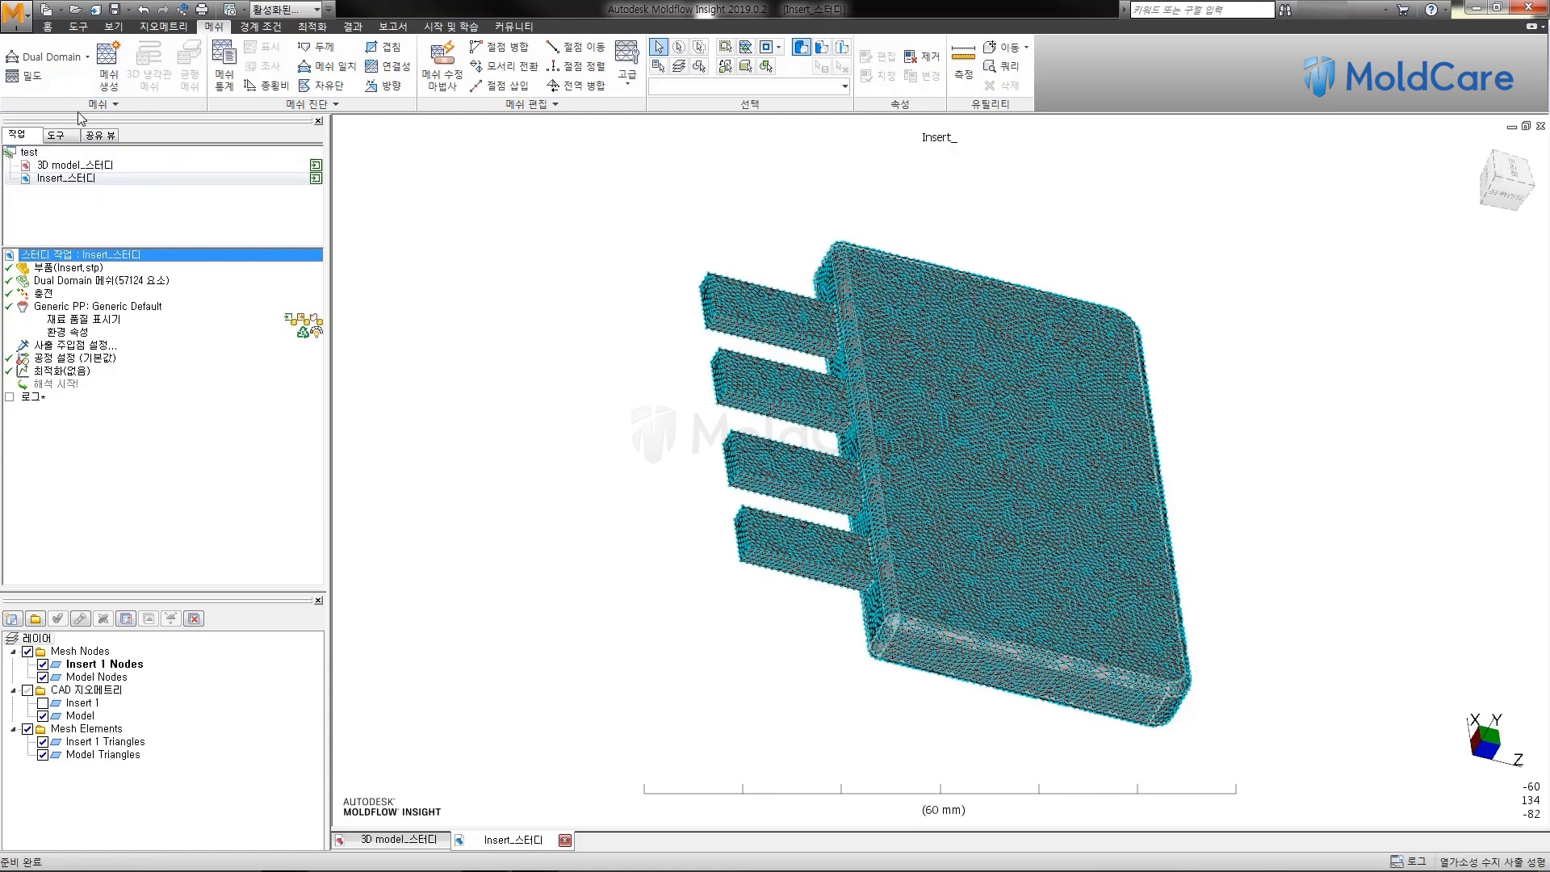
Switch the Insert study's mesh type to 3D, check the tetrahedral (4면체) mesh settings, and close mesh generation without meshing
left_click(42, 60)
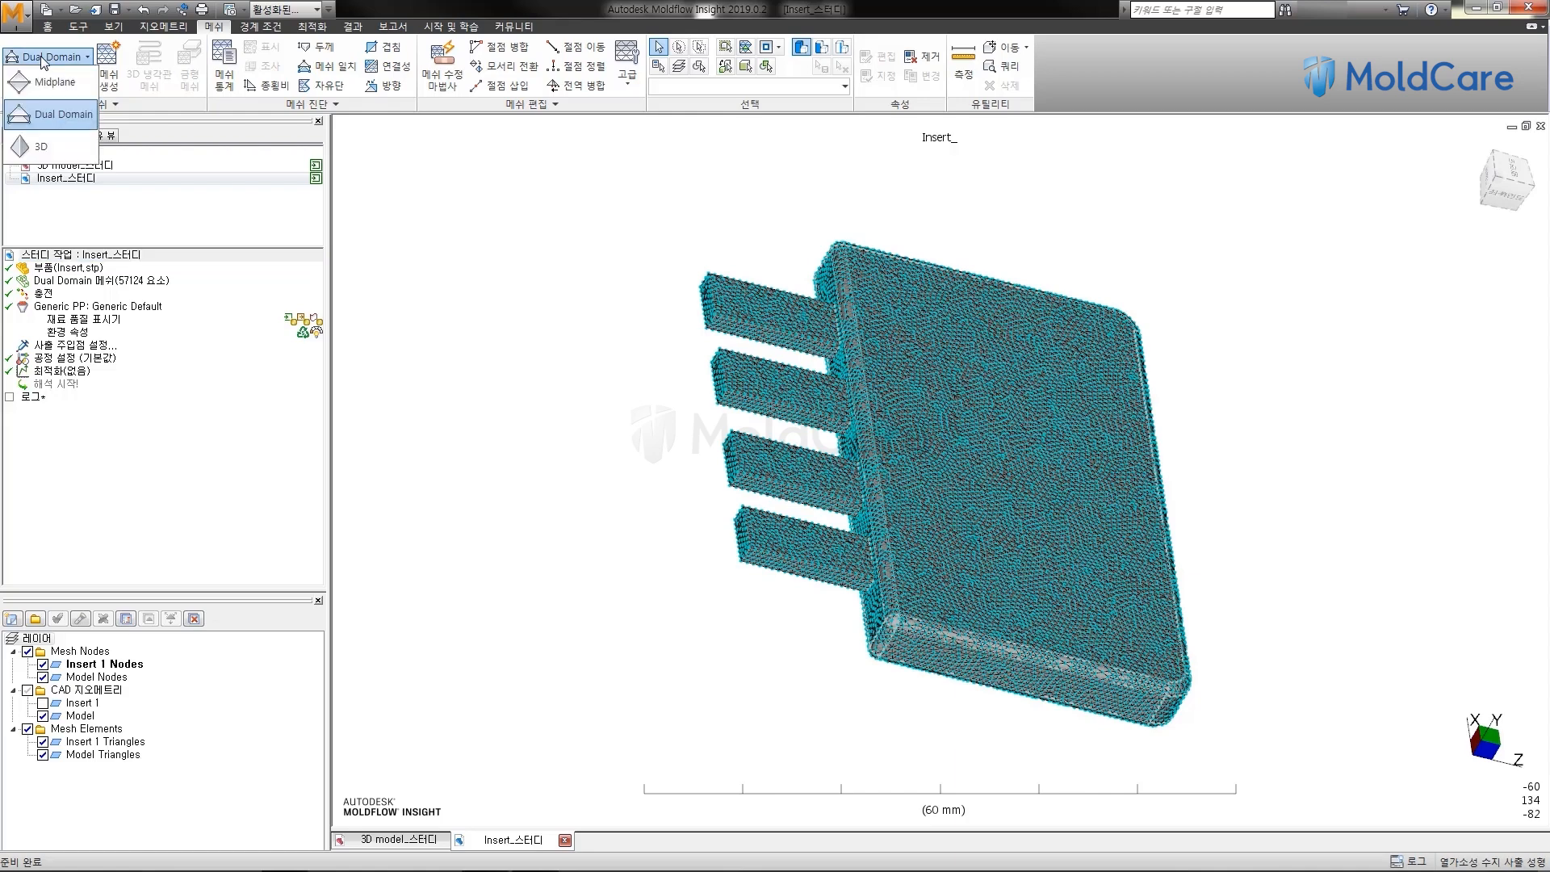
left_click(50, 154)
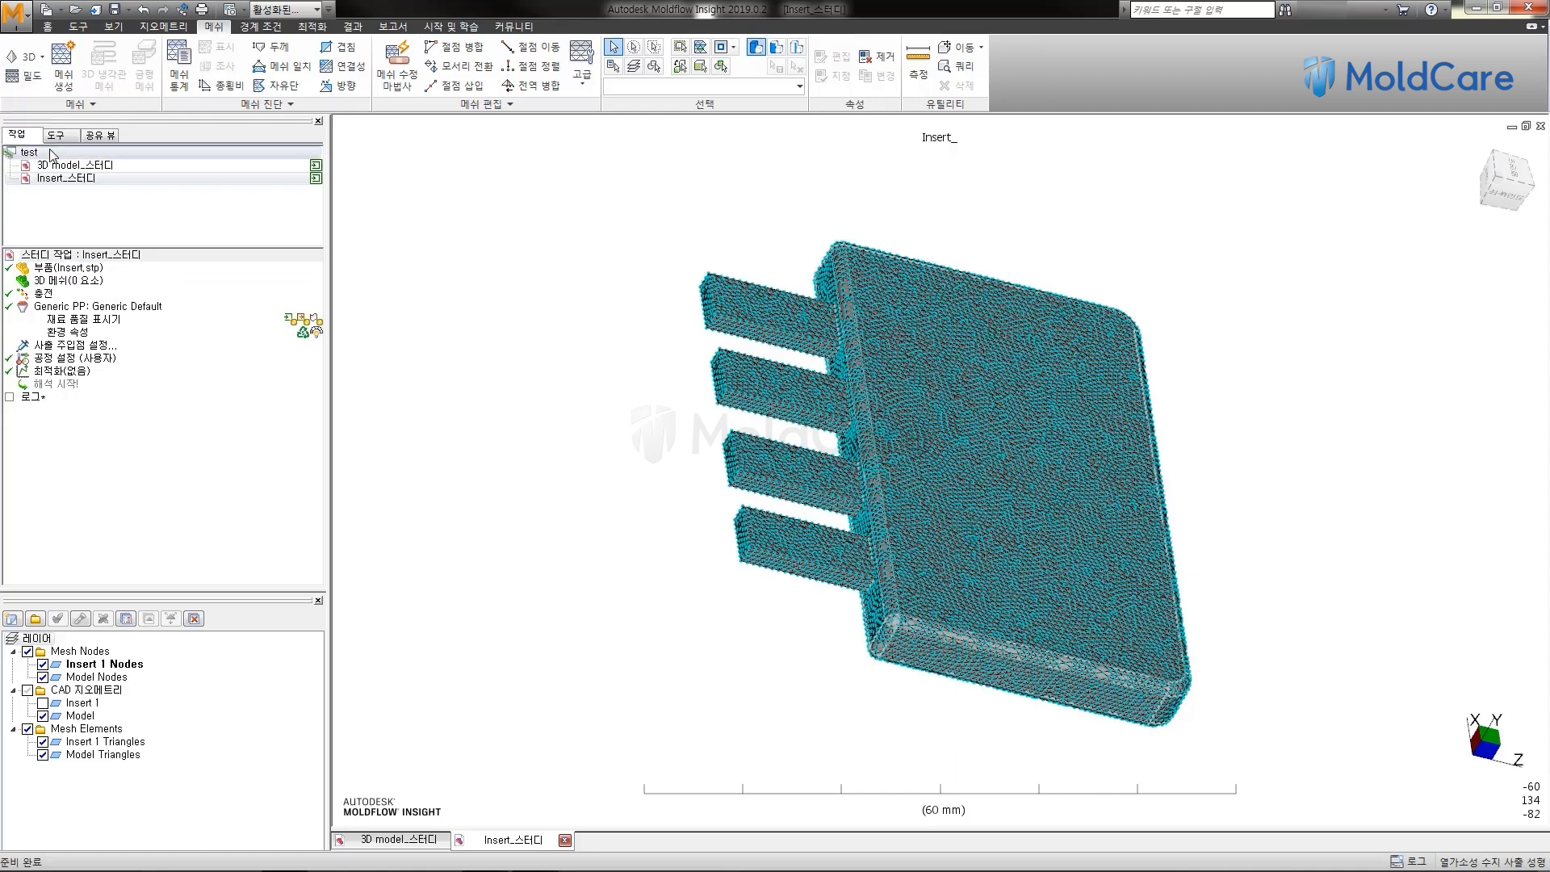
left_click(62, 79)
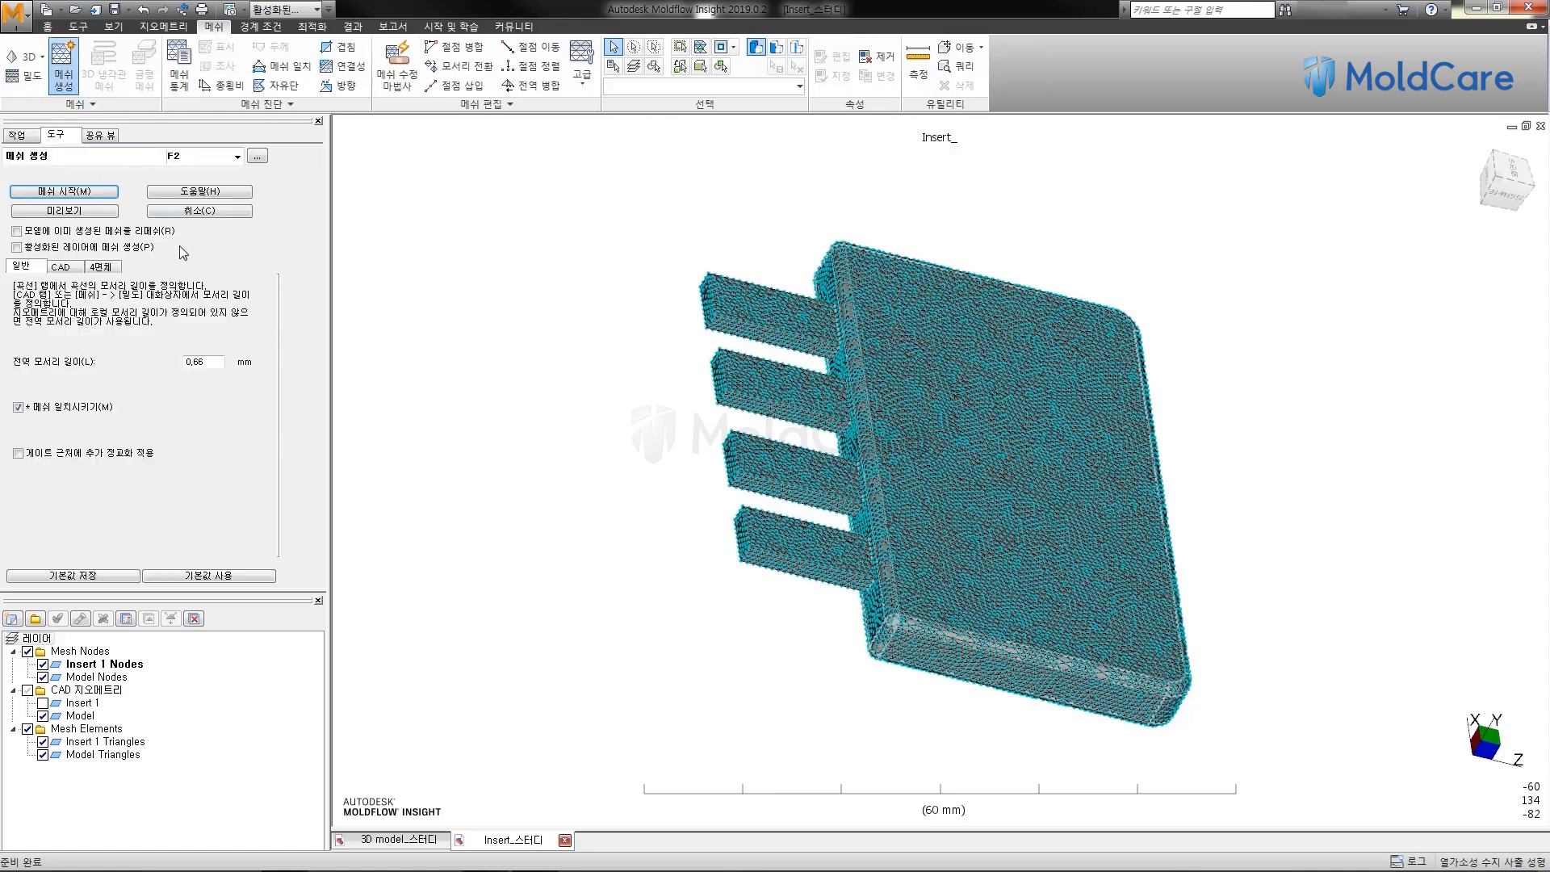
left_click(113, 269)
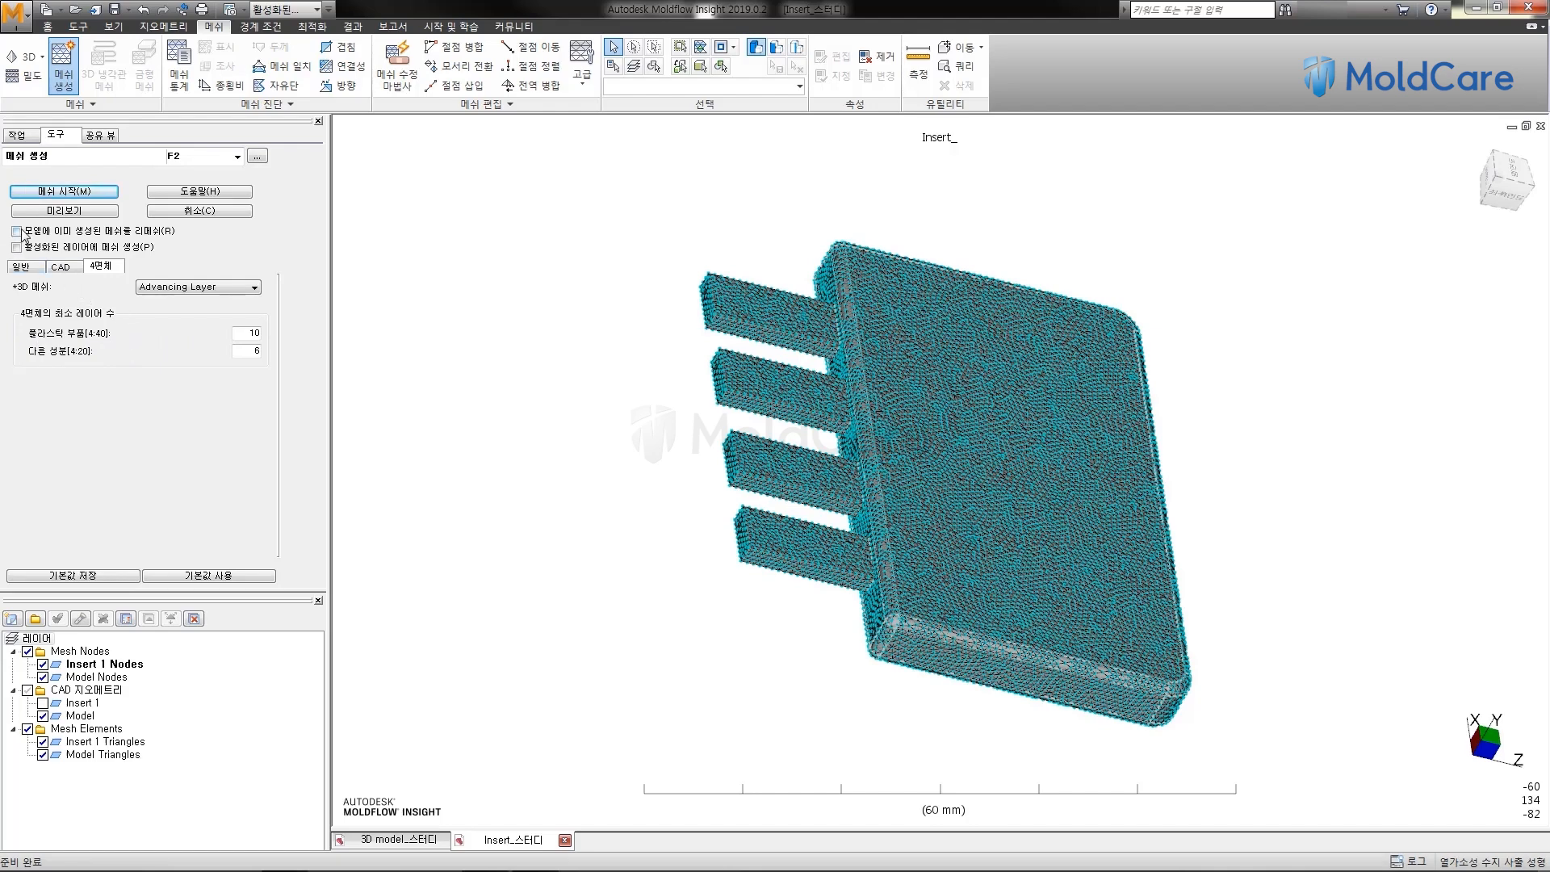
left_click(187, 211)
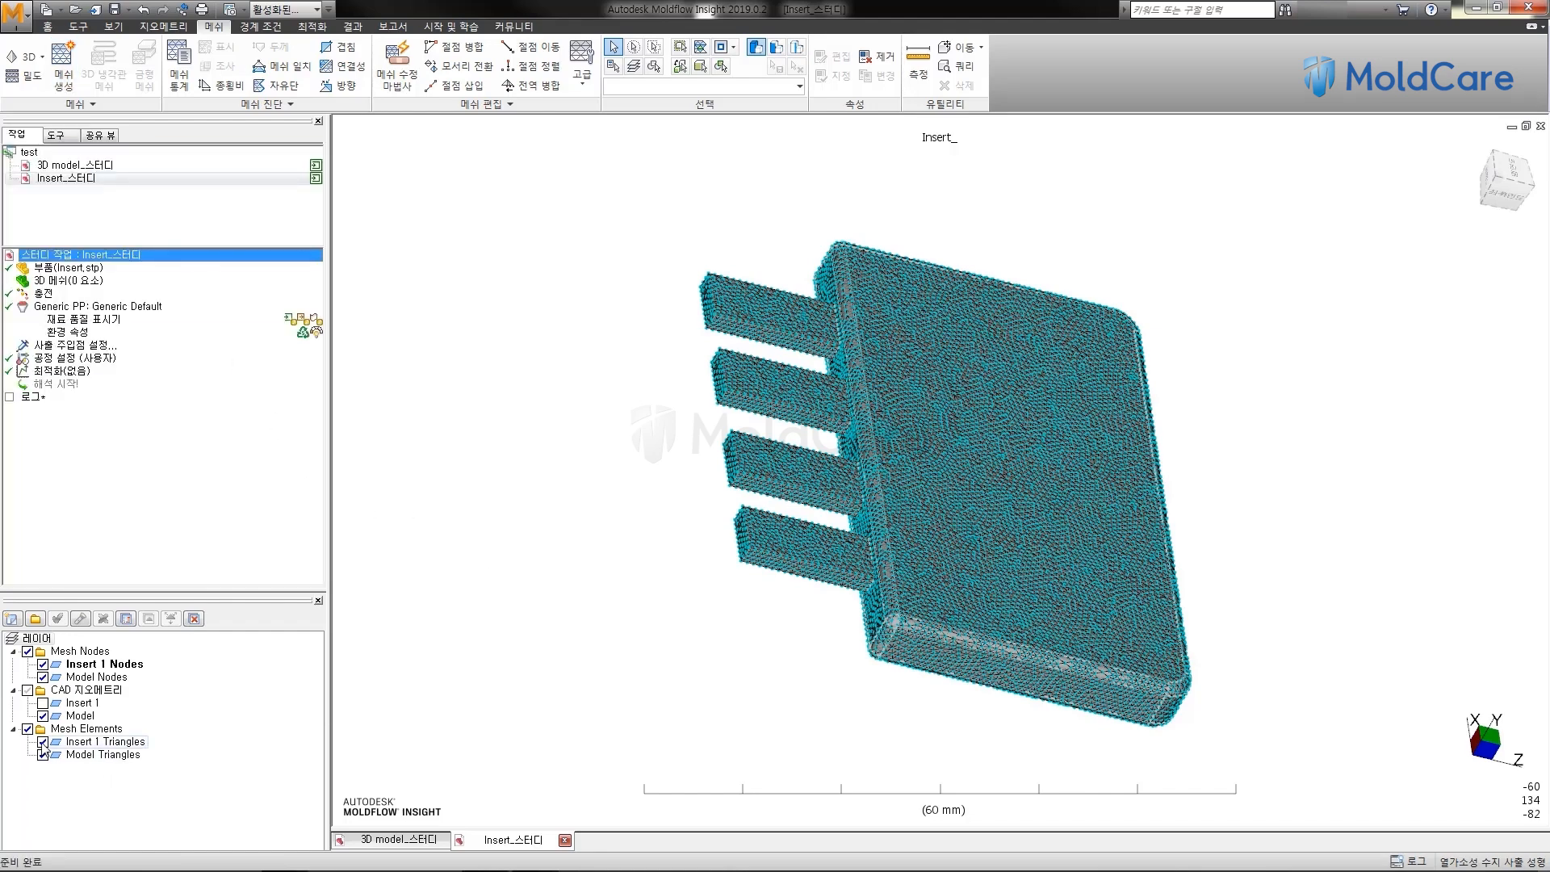
Isolate the insert's surface mesh by hiding the mesh nodes, the CAD Model layer and Model Triangles, leaving only Insert 1 Triangles
left_click(28, 652)
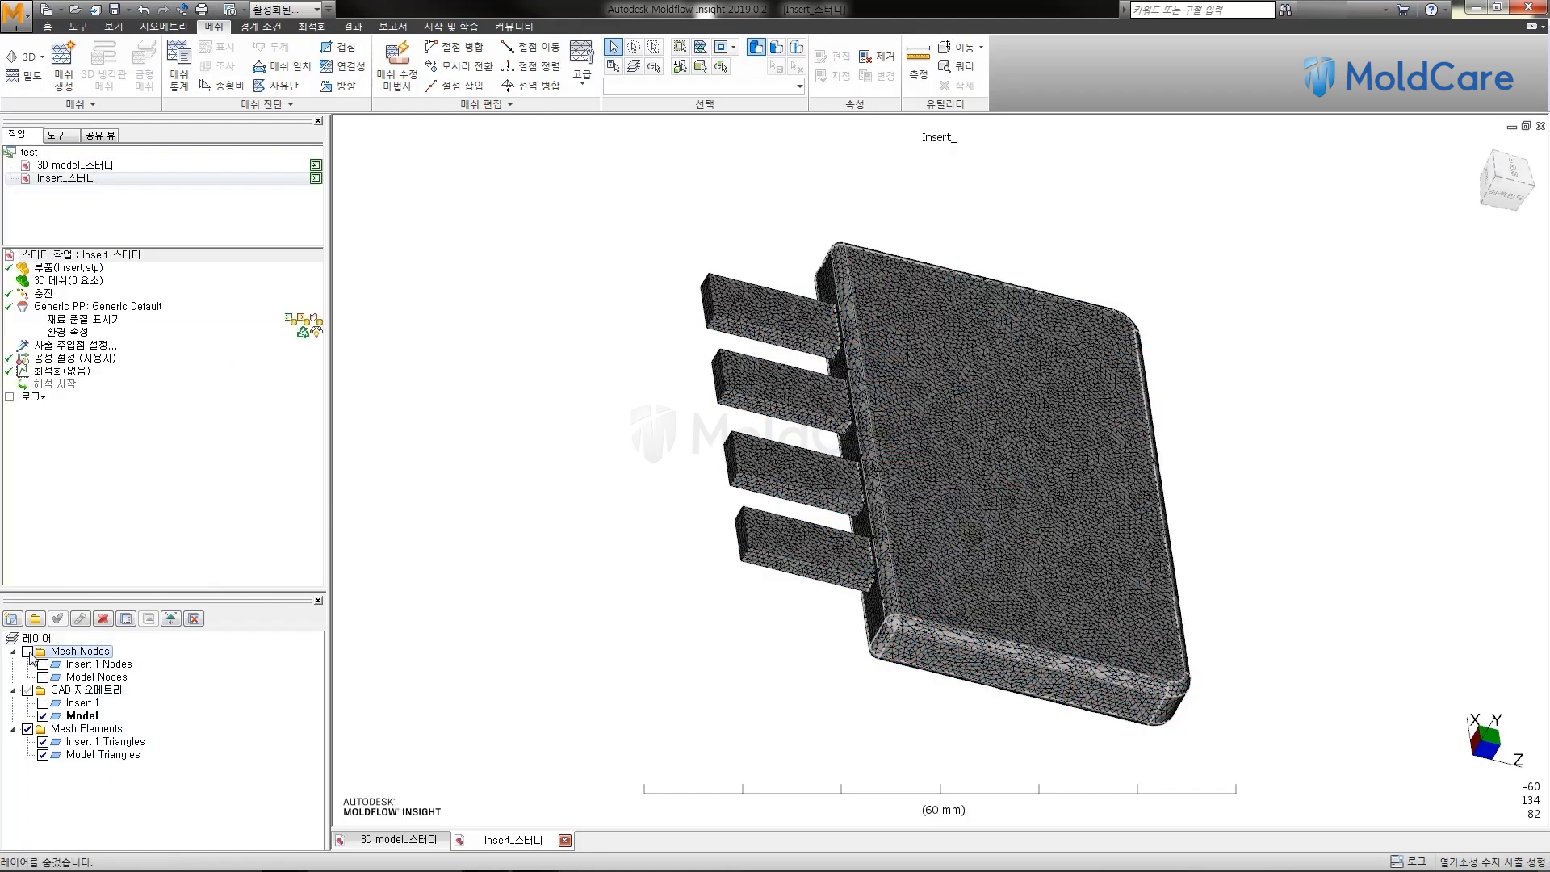
left_click(43, 754)
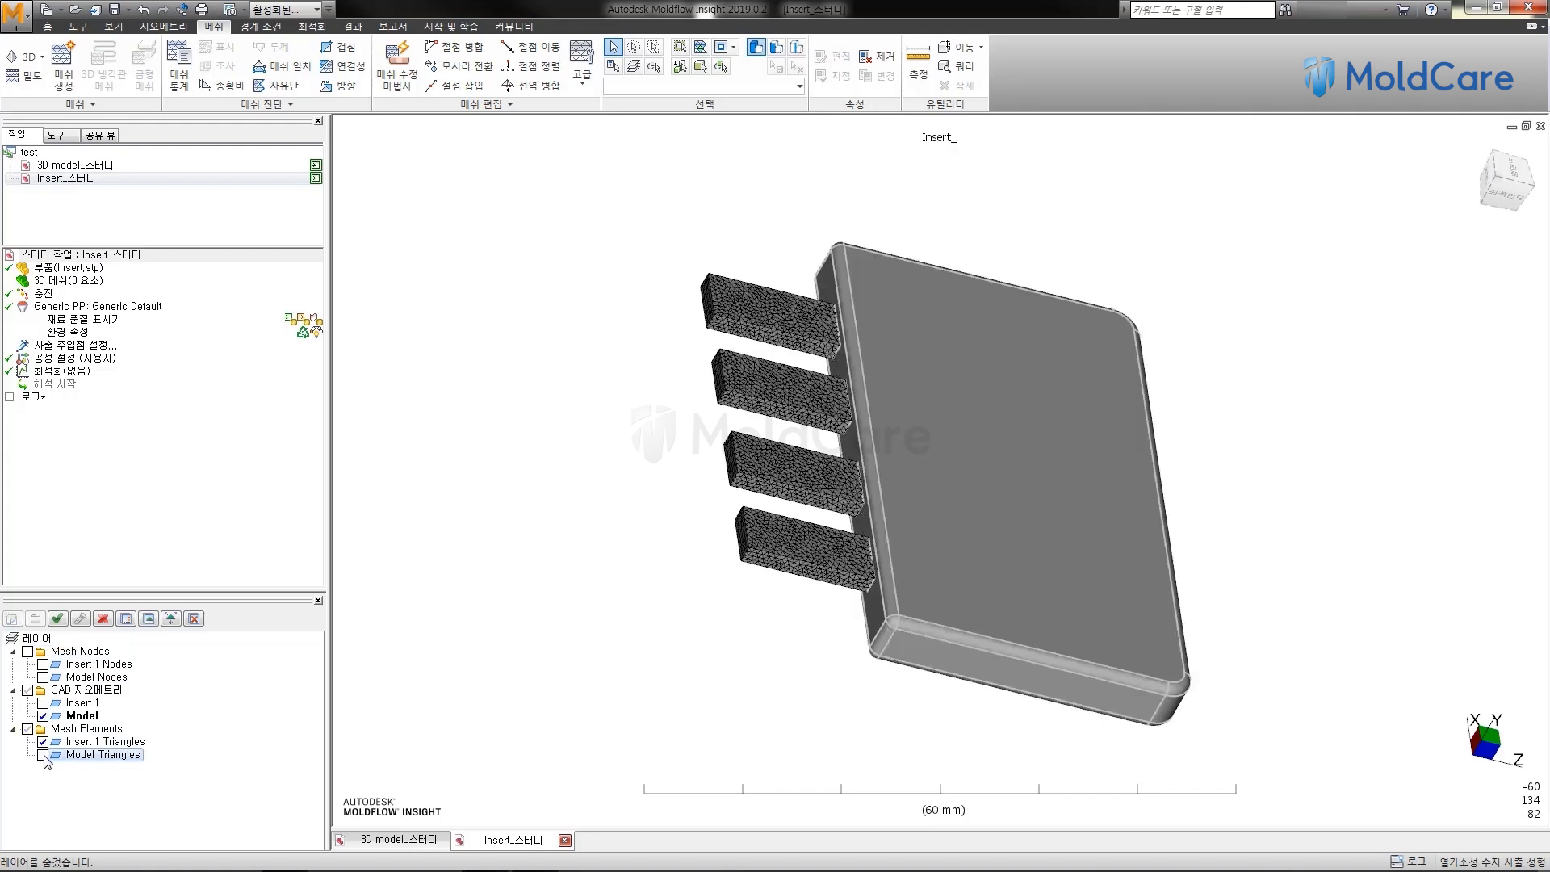
left_click(43, 755)
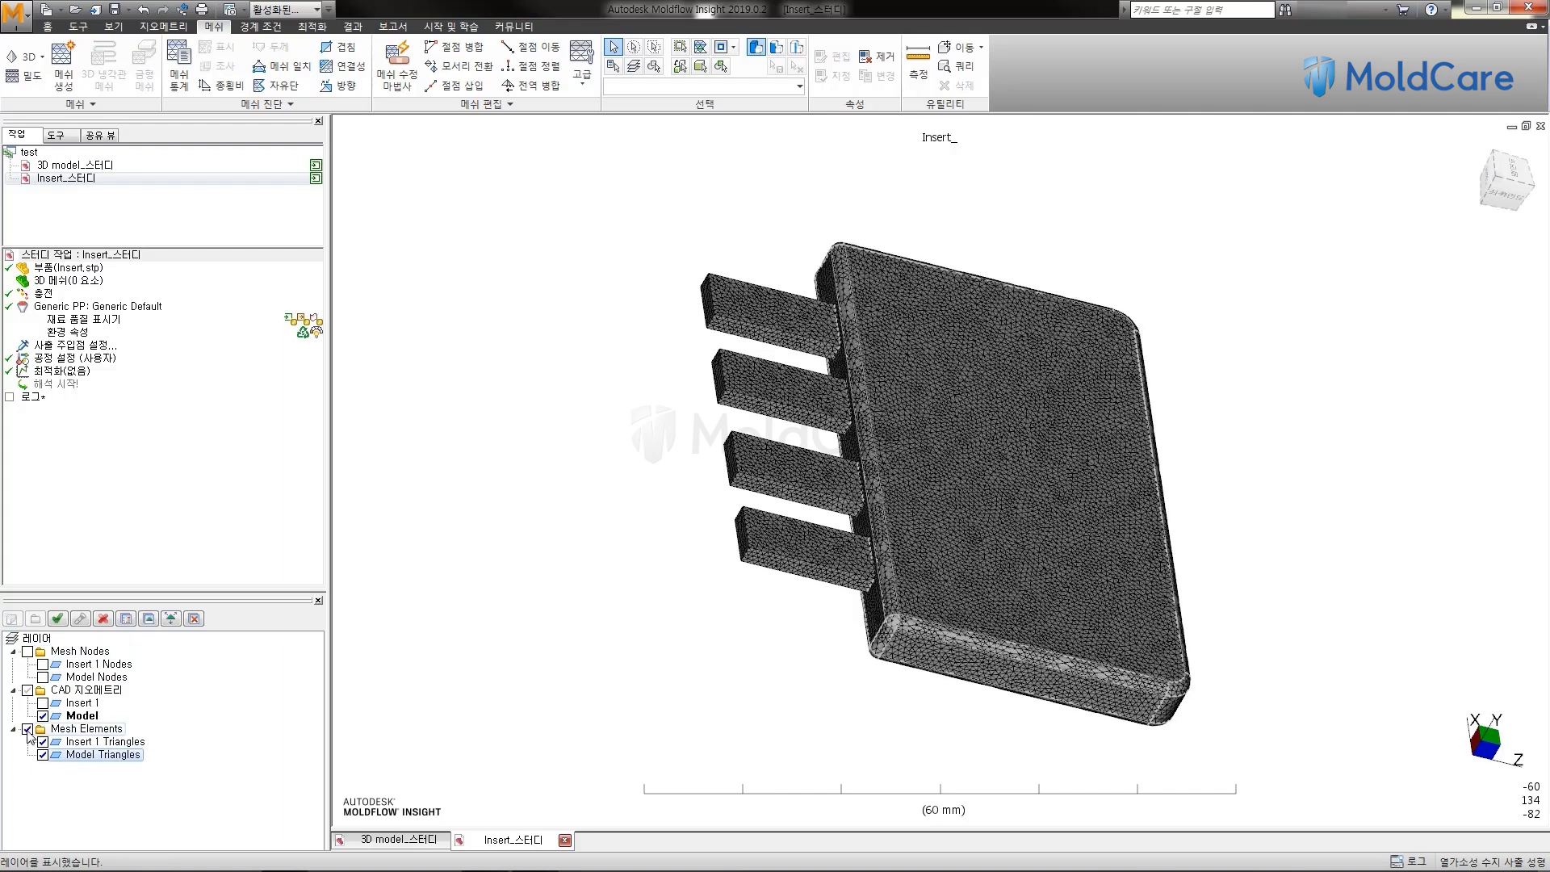
left_click(27, 729)
left_click(43, 716)
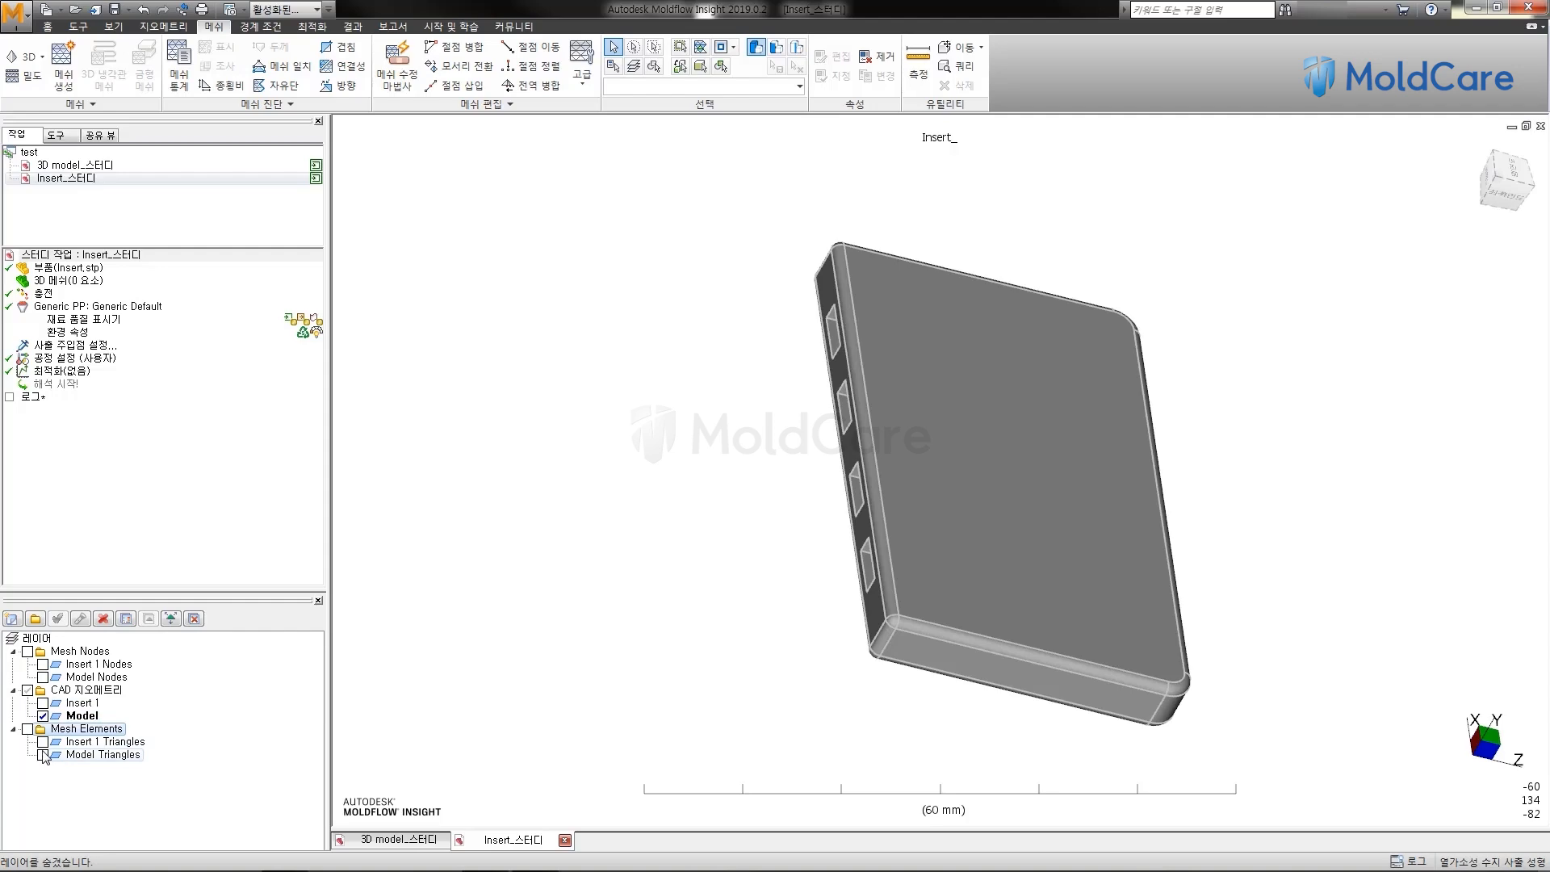
left_click(43, 755)
left_click(43, 754)
left_click(43, 742)
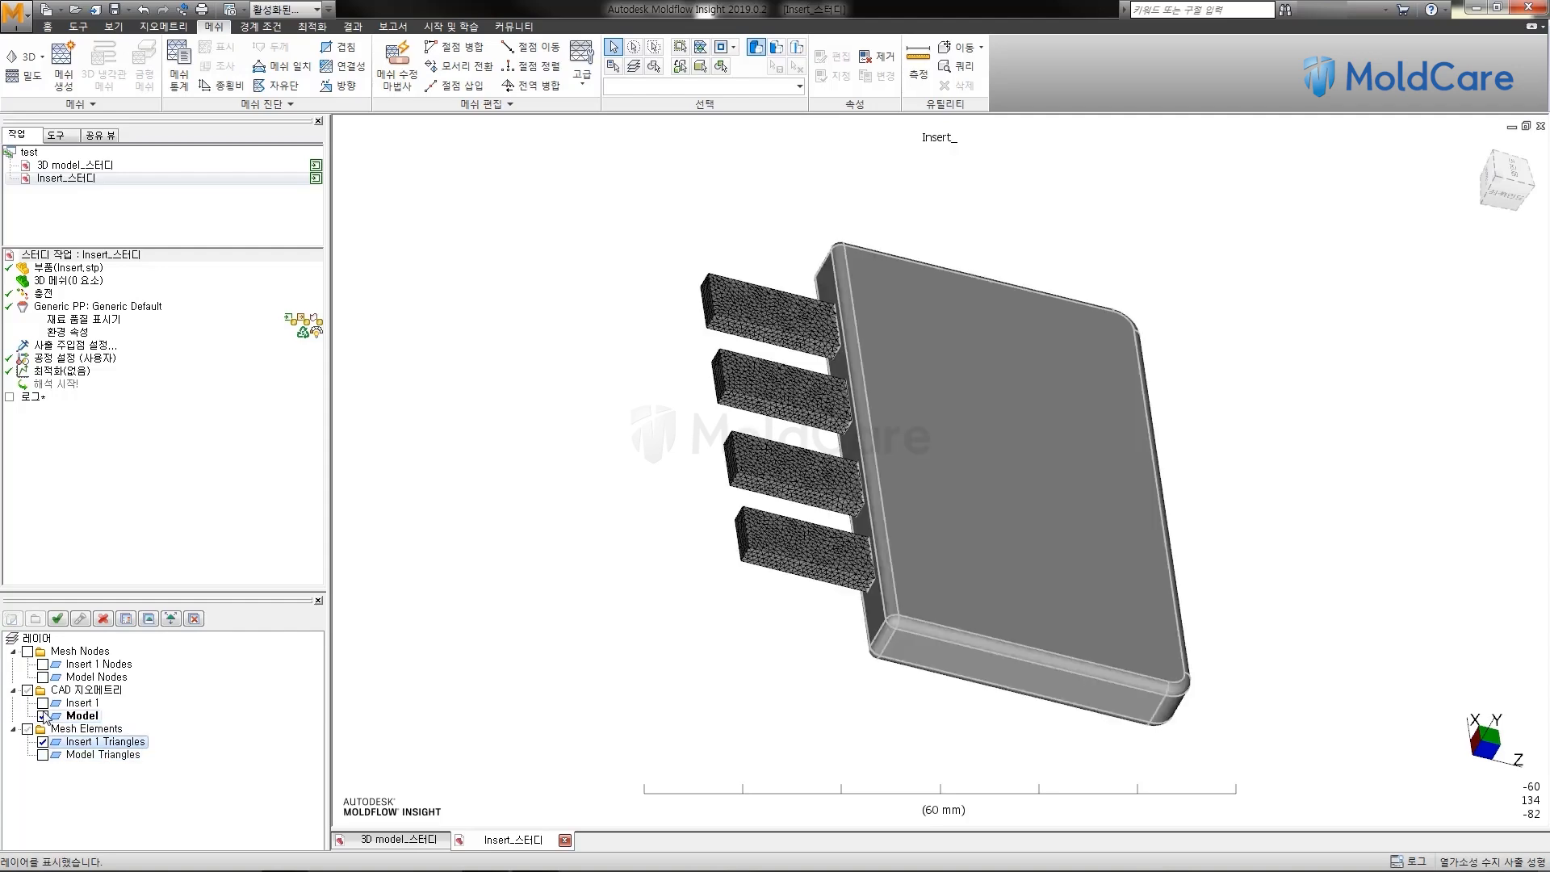
left_click(43, 715)
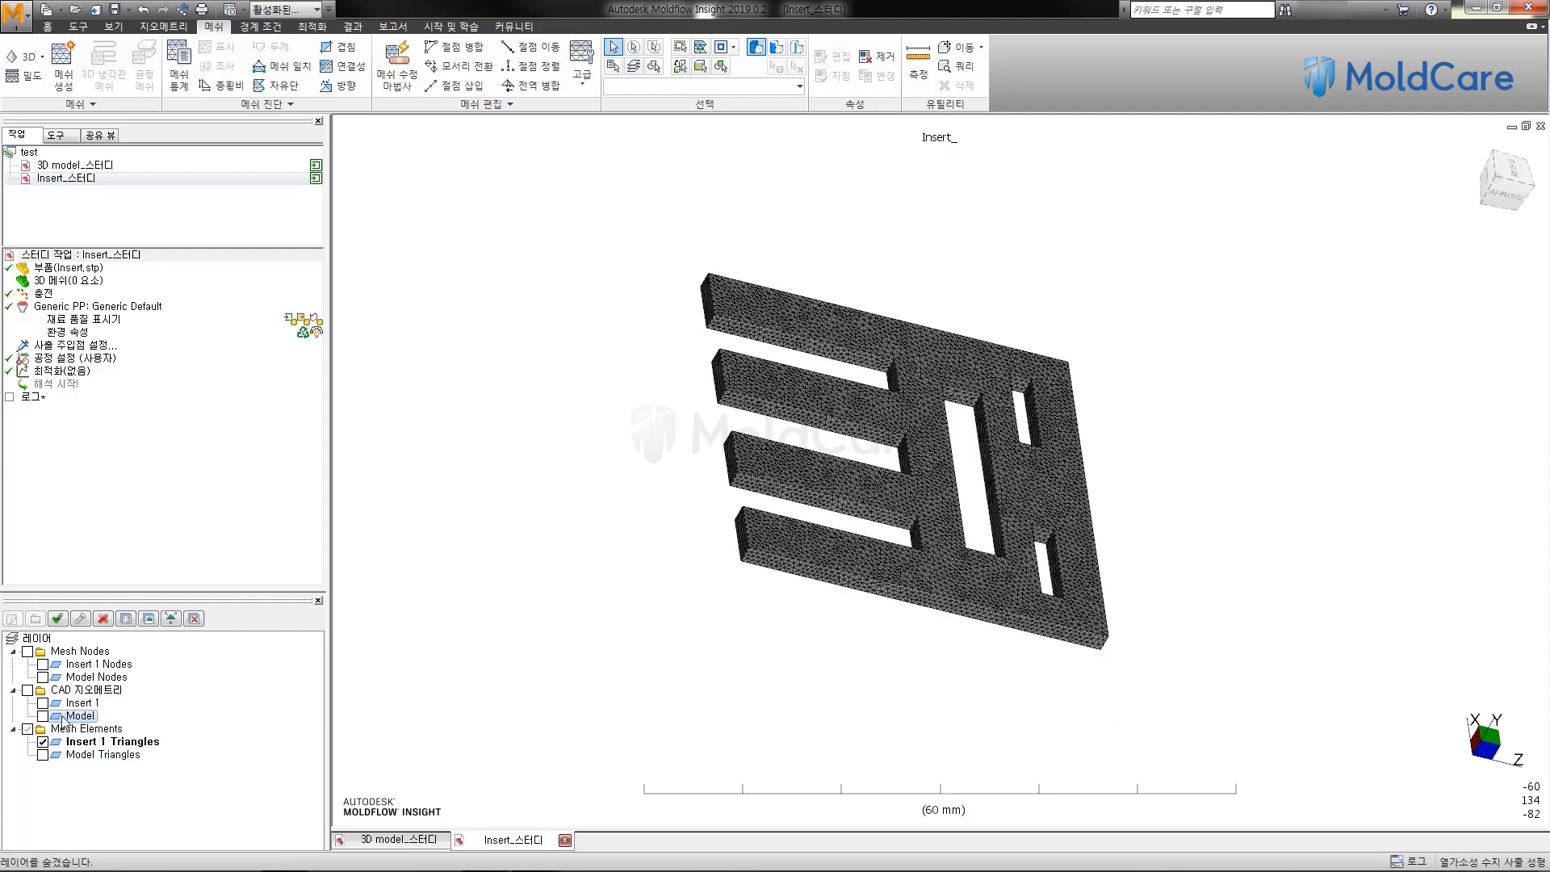
Select all of the insert's triangles and change their property type to mold insert surface (금형 인서트 표면)
middle_click_drag(1038, 595, 889, 510)
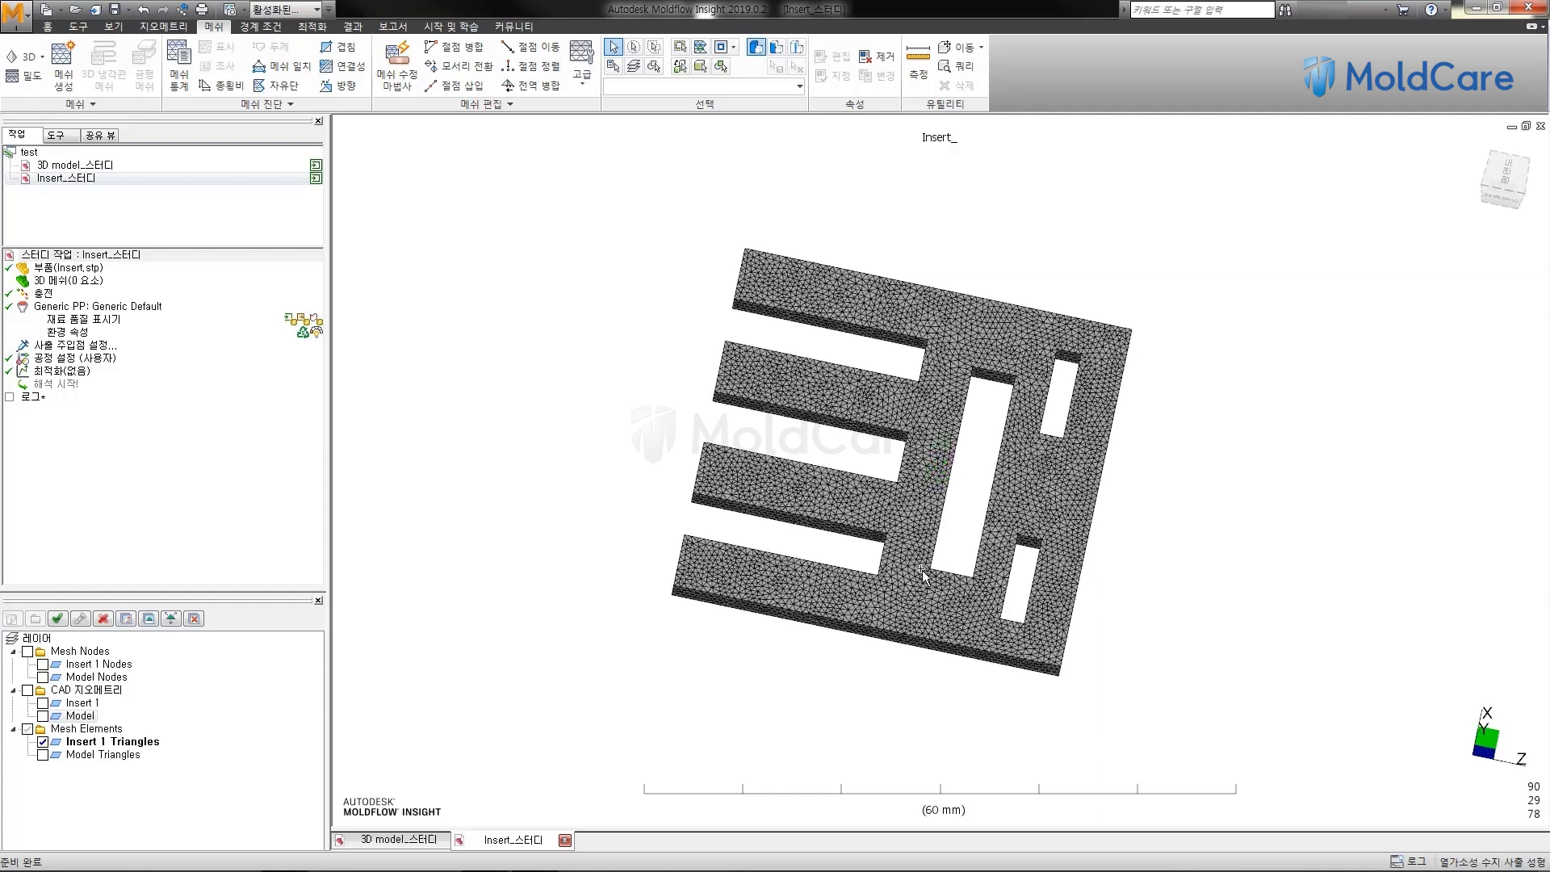
scroll(889, 510, "up", 3)
scroll(594, 264, "down", 2)
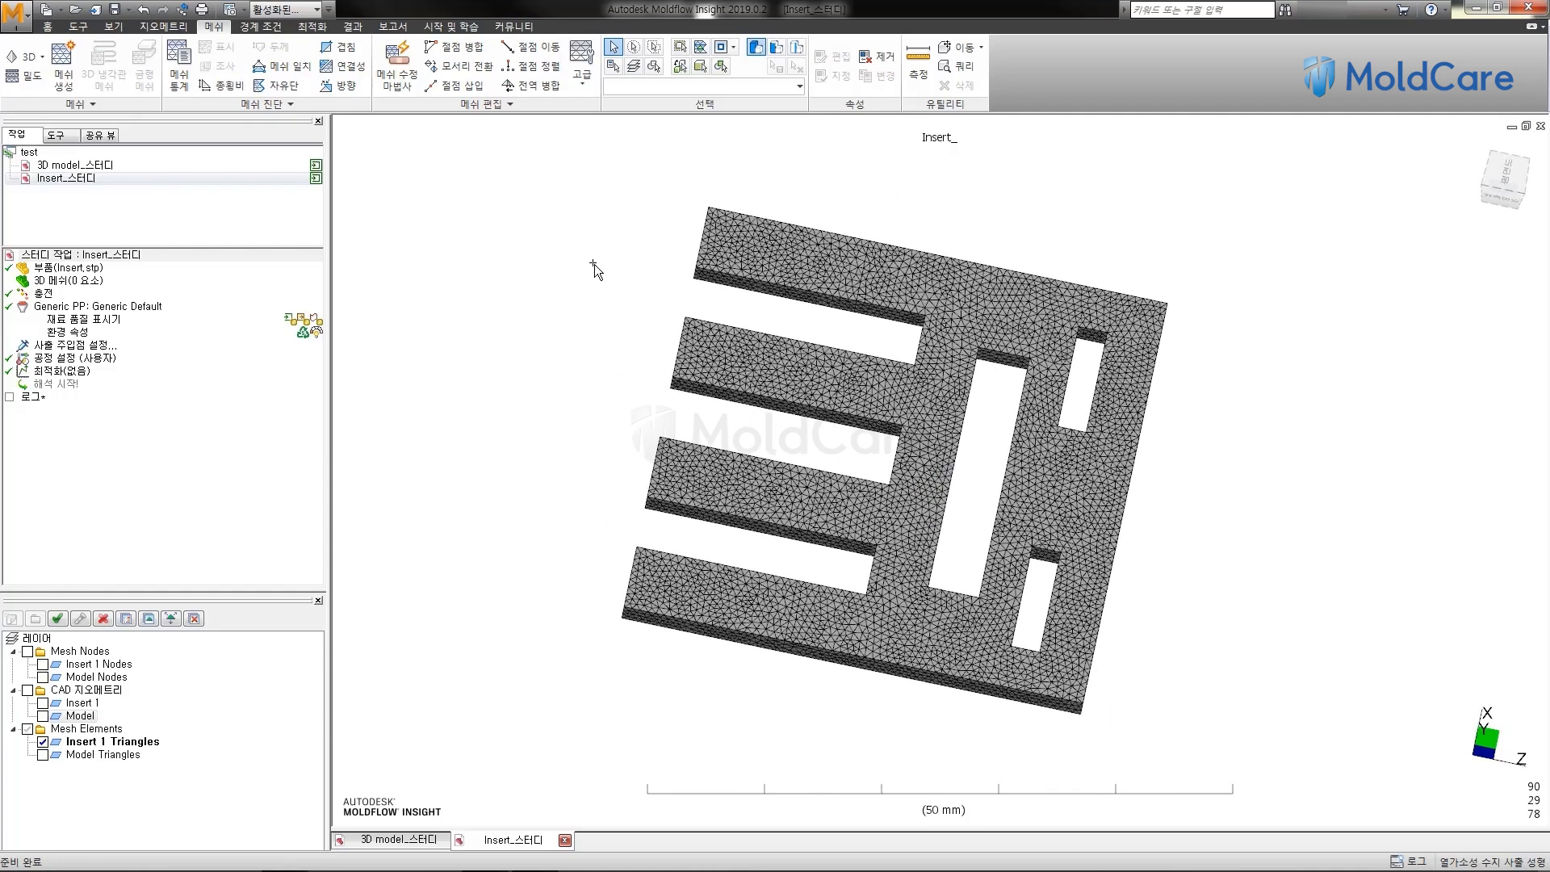
left_click_drag(710, 315, 1298, 763)
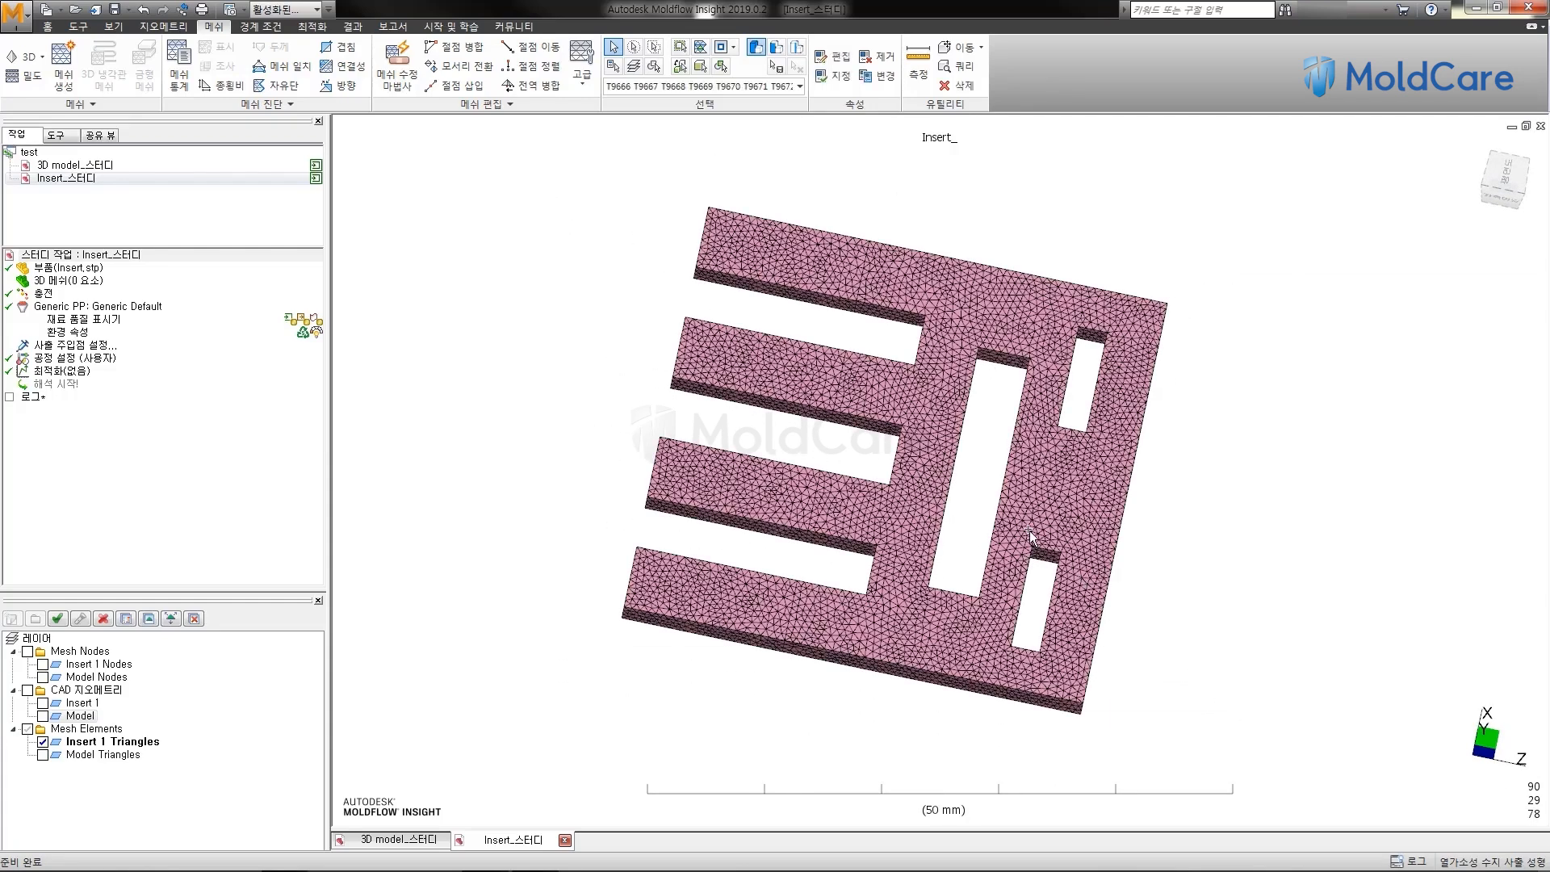
right_click(1044, 505)
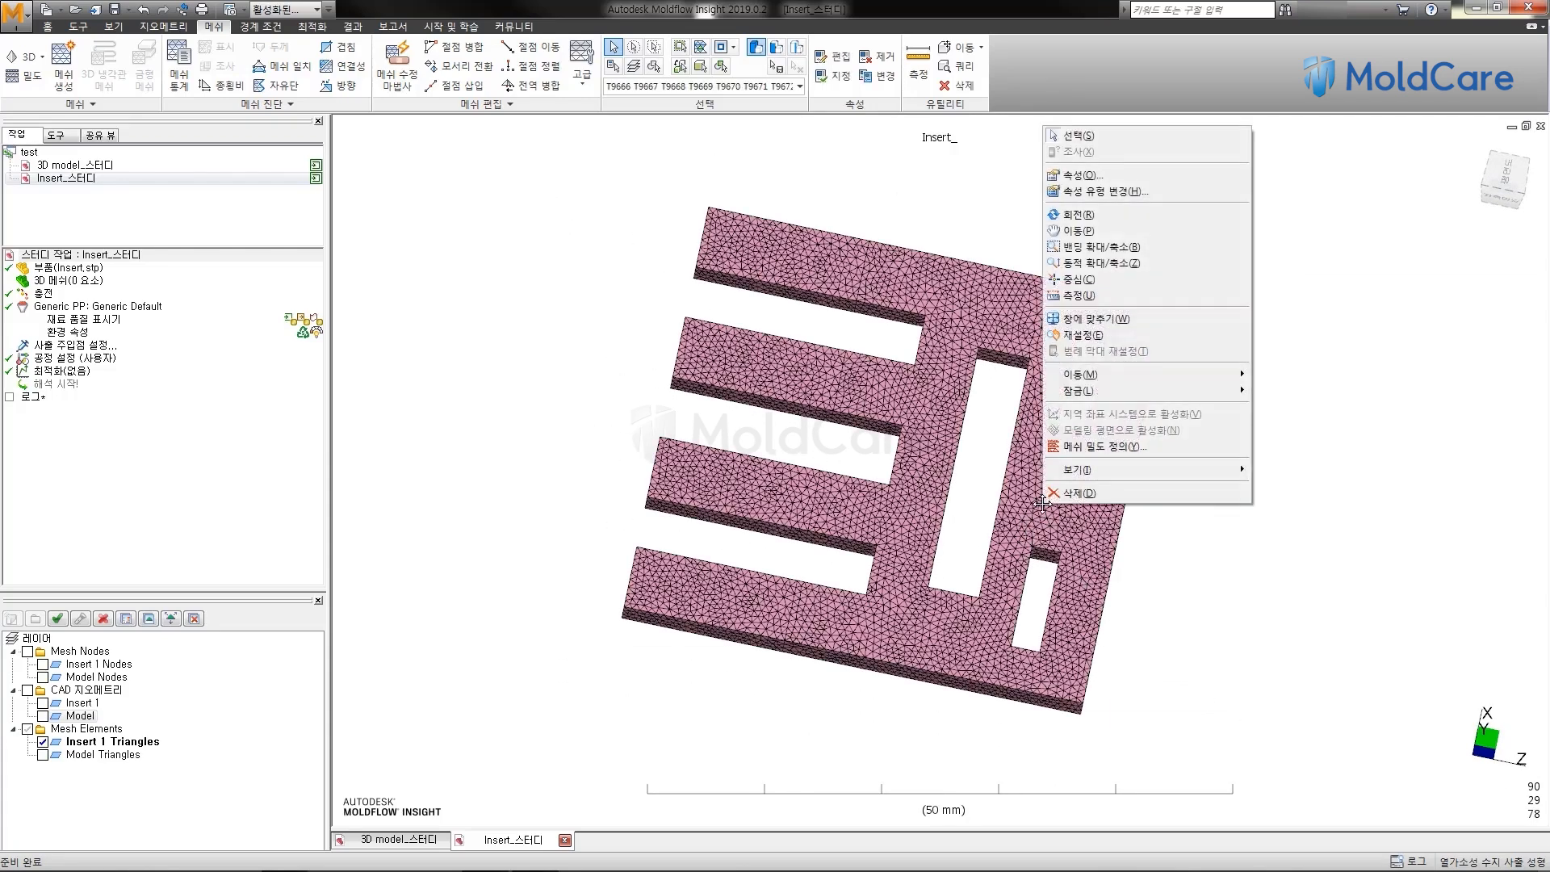
left_click(1079, 195)
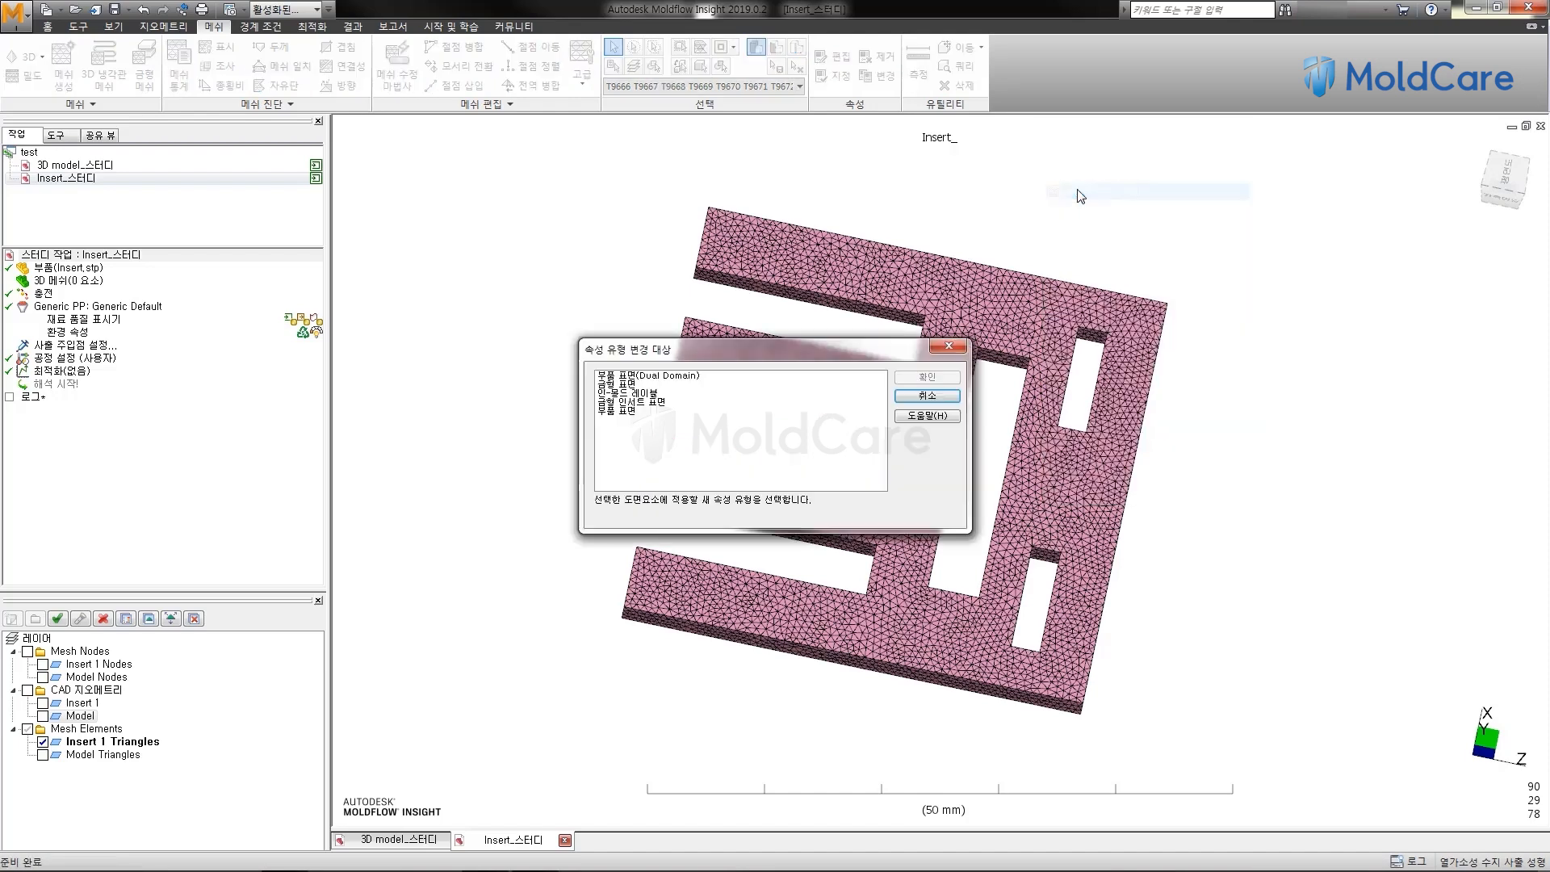
left_click(630, 403)
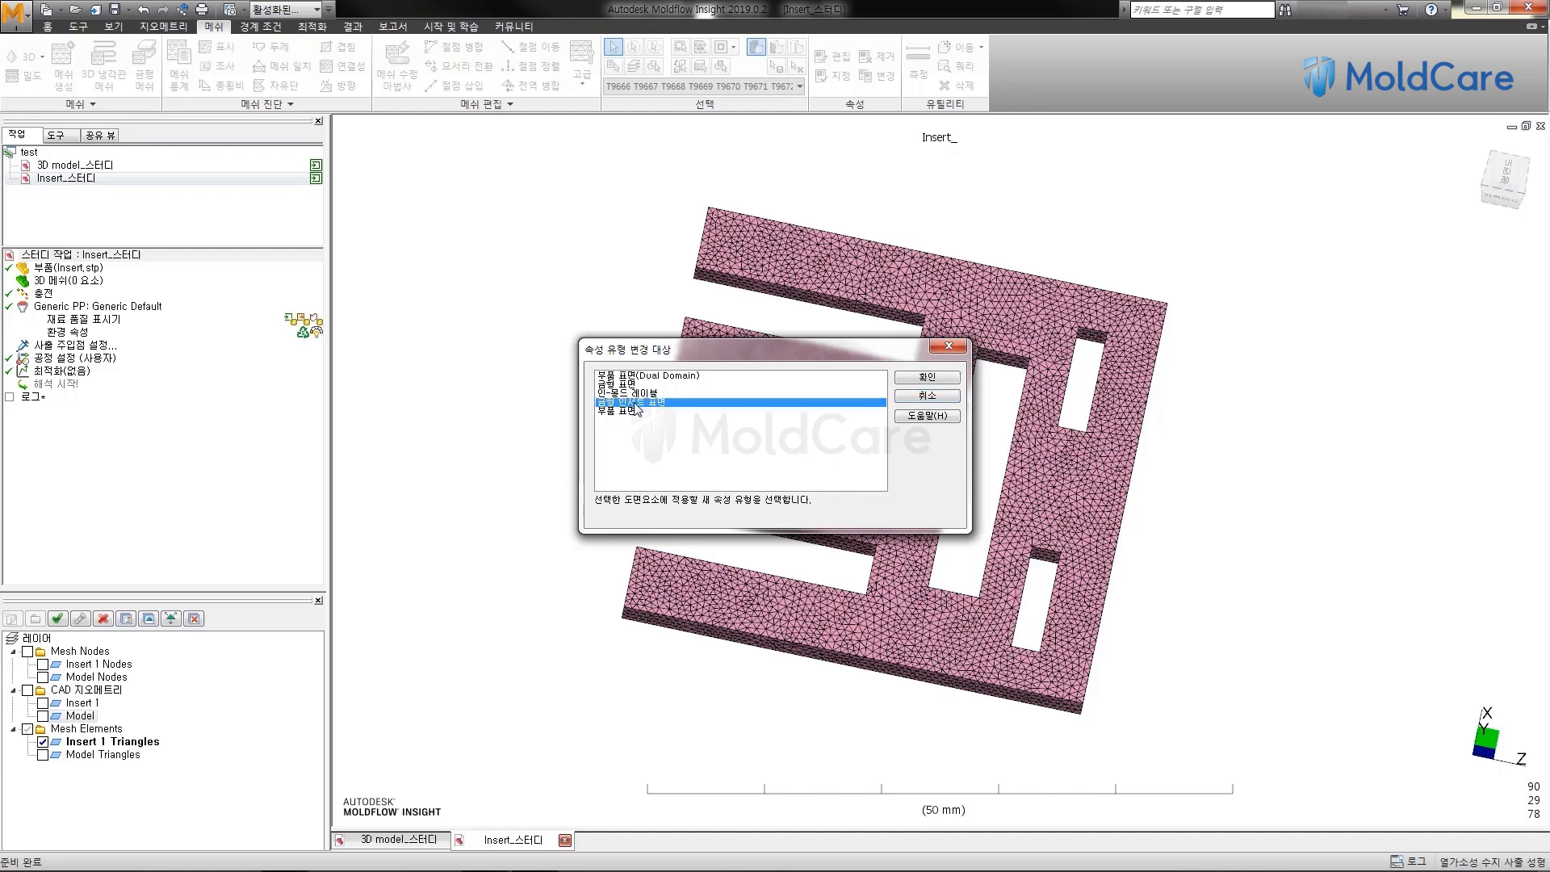
left_click(928, 379)
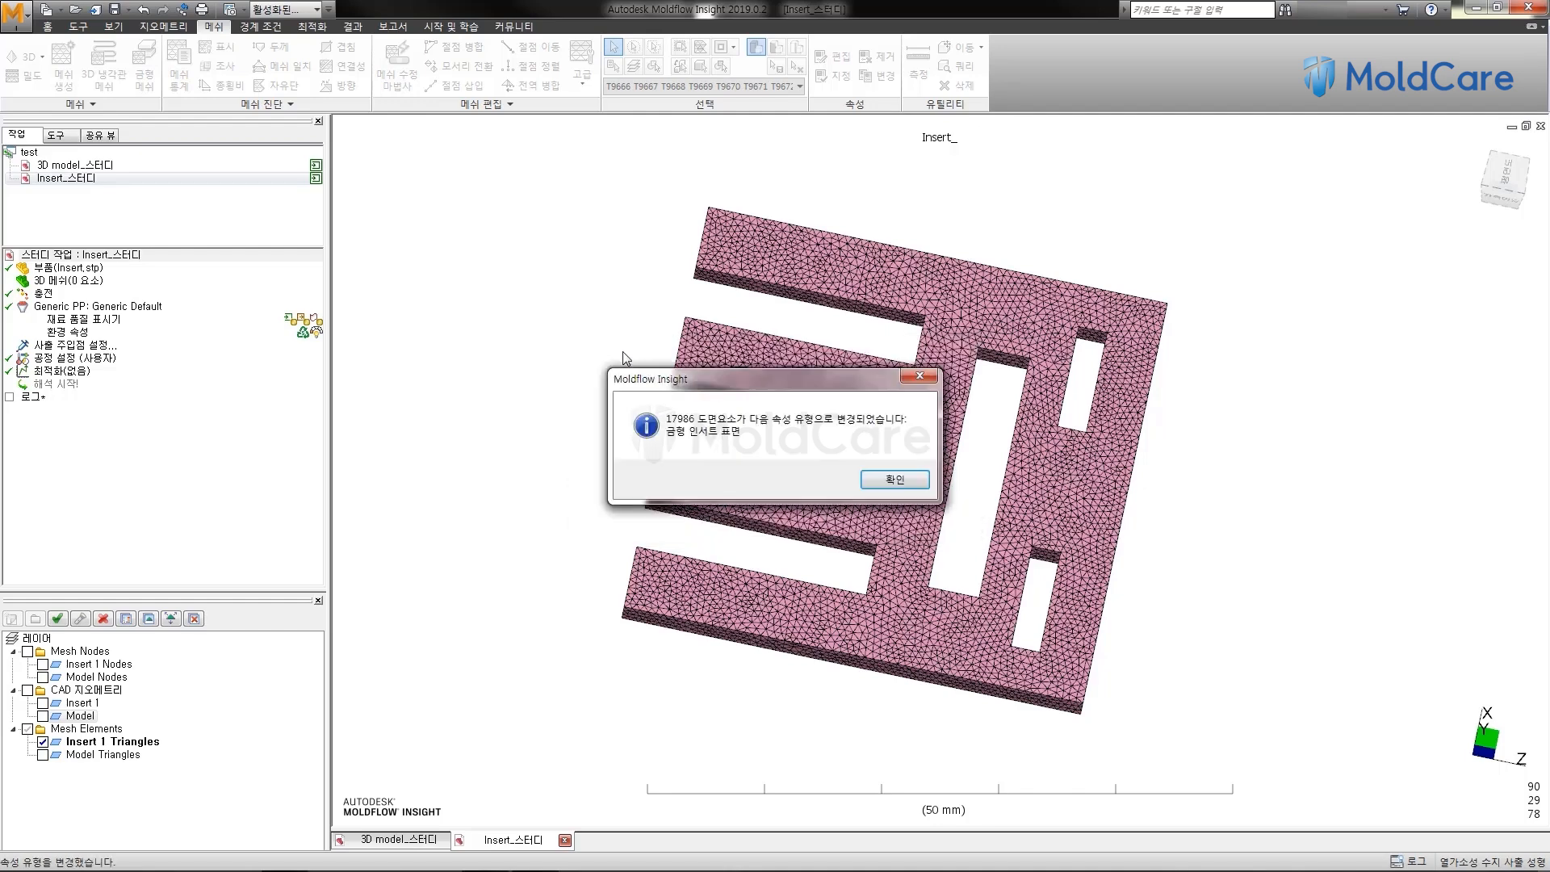
left_click(896, 482)
Clear the insert selection and show the Model Triangles layer again to view the complete assembly mesh
middle_click_drag(780, 410, 720, 440)
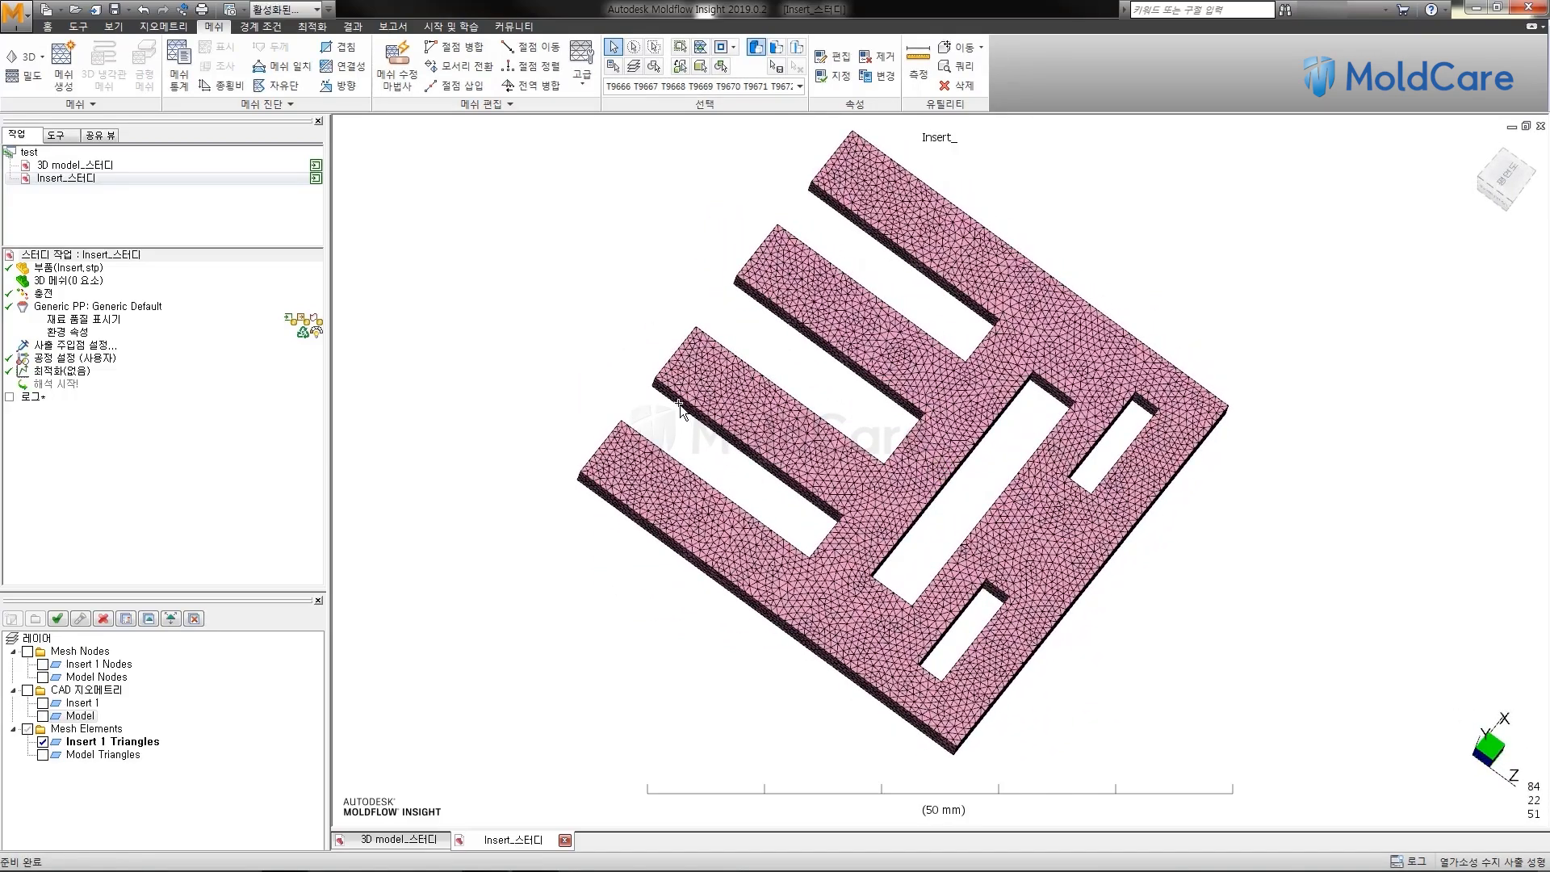
scroll(680, 405, "down", 1)
scroll(662, 397, "up", 2)
scroll(662, 397, "down", 2)
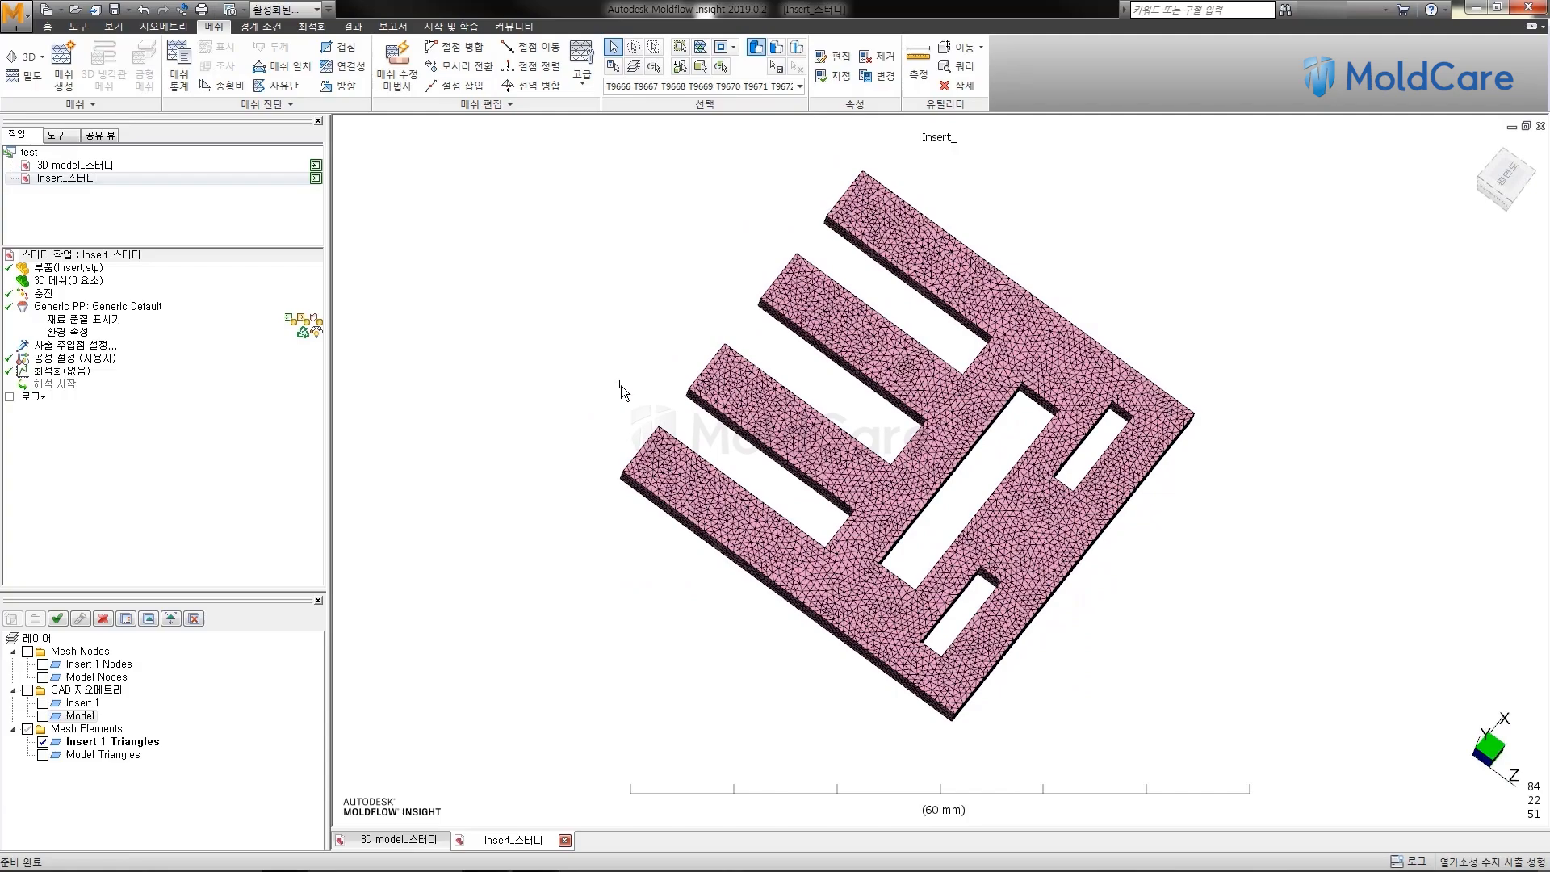
left_click(502, 357)
left_click(42, 754)
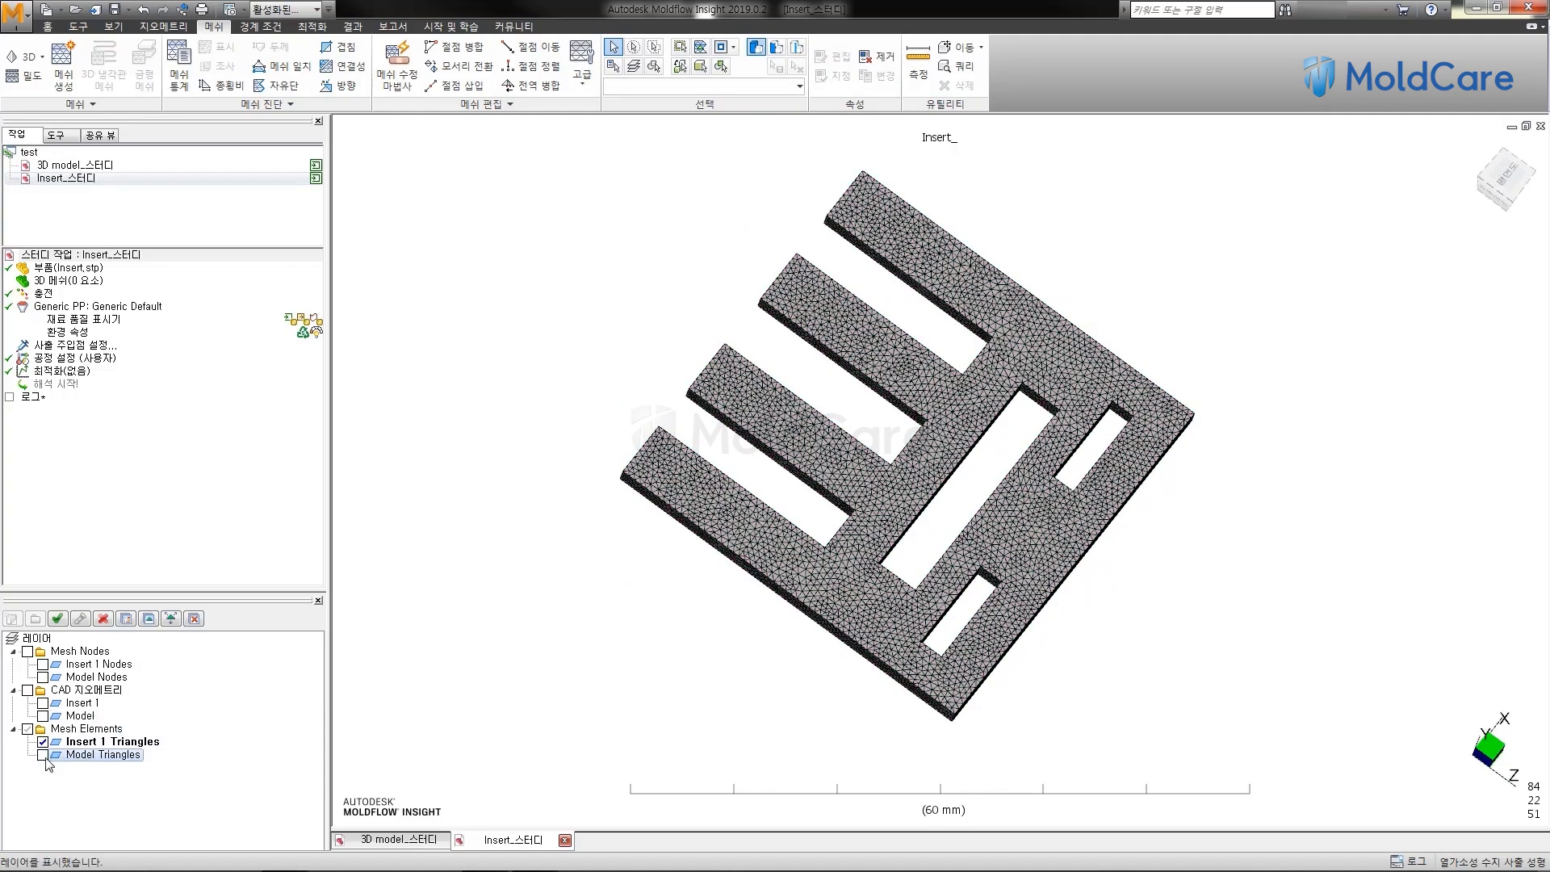
mouse_move(557, 525)
middle_mouse_down()
mouse_move(606, 560)
mouse_move(867, 533)
mouse_move(814, 598)
middle_mouse_up()
middle_click_drag(549, 502, 484, 516)
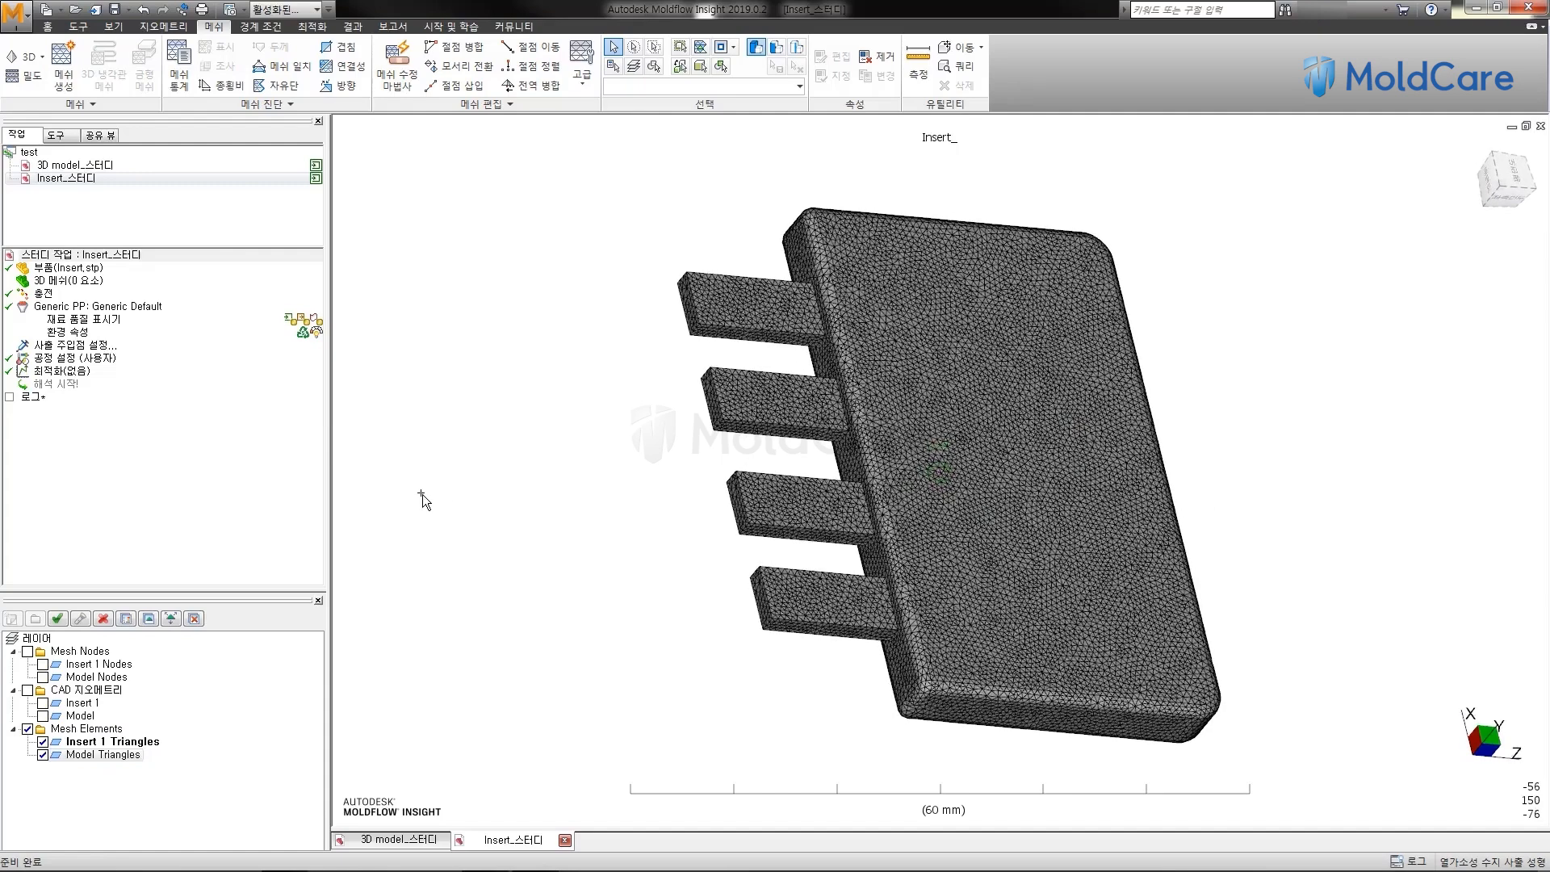
Generate the insert assembly's 3D mesh with the existing settings, dismiss the completion notice, and hide the mesh log
left_click(31, 57)
left_click(42, 148)
left_click(64, 64)
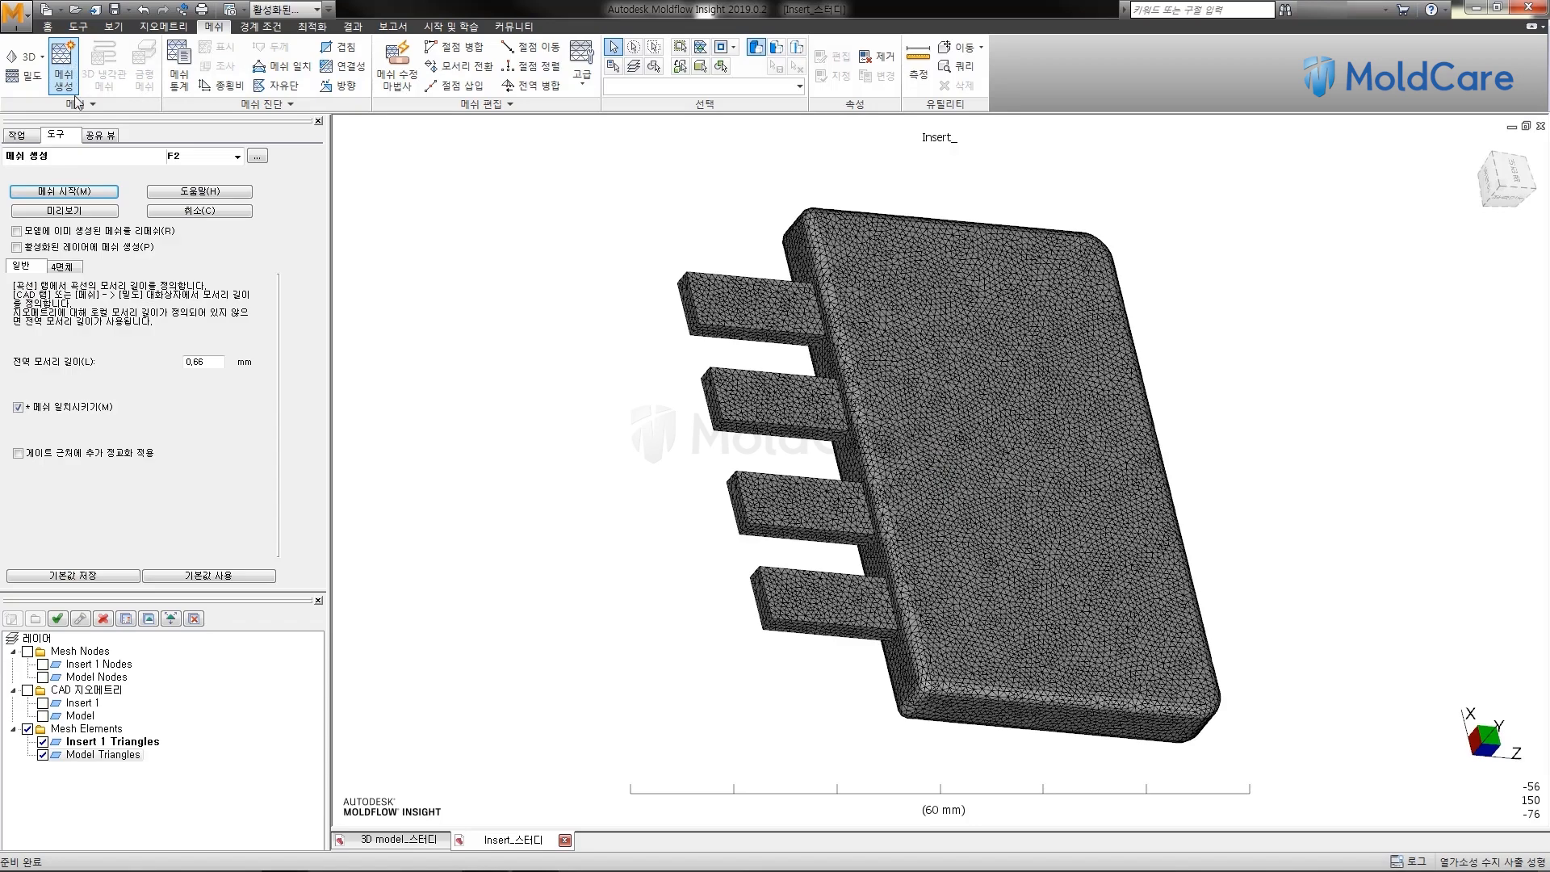
left_click(68, 193)
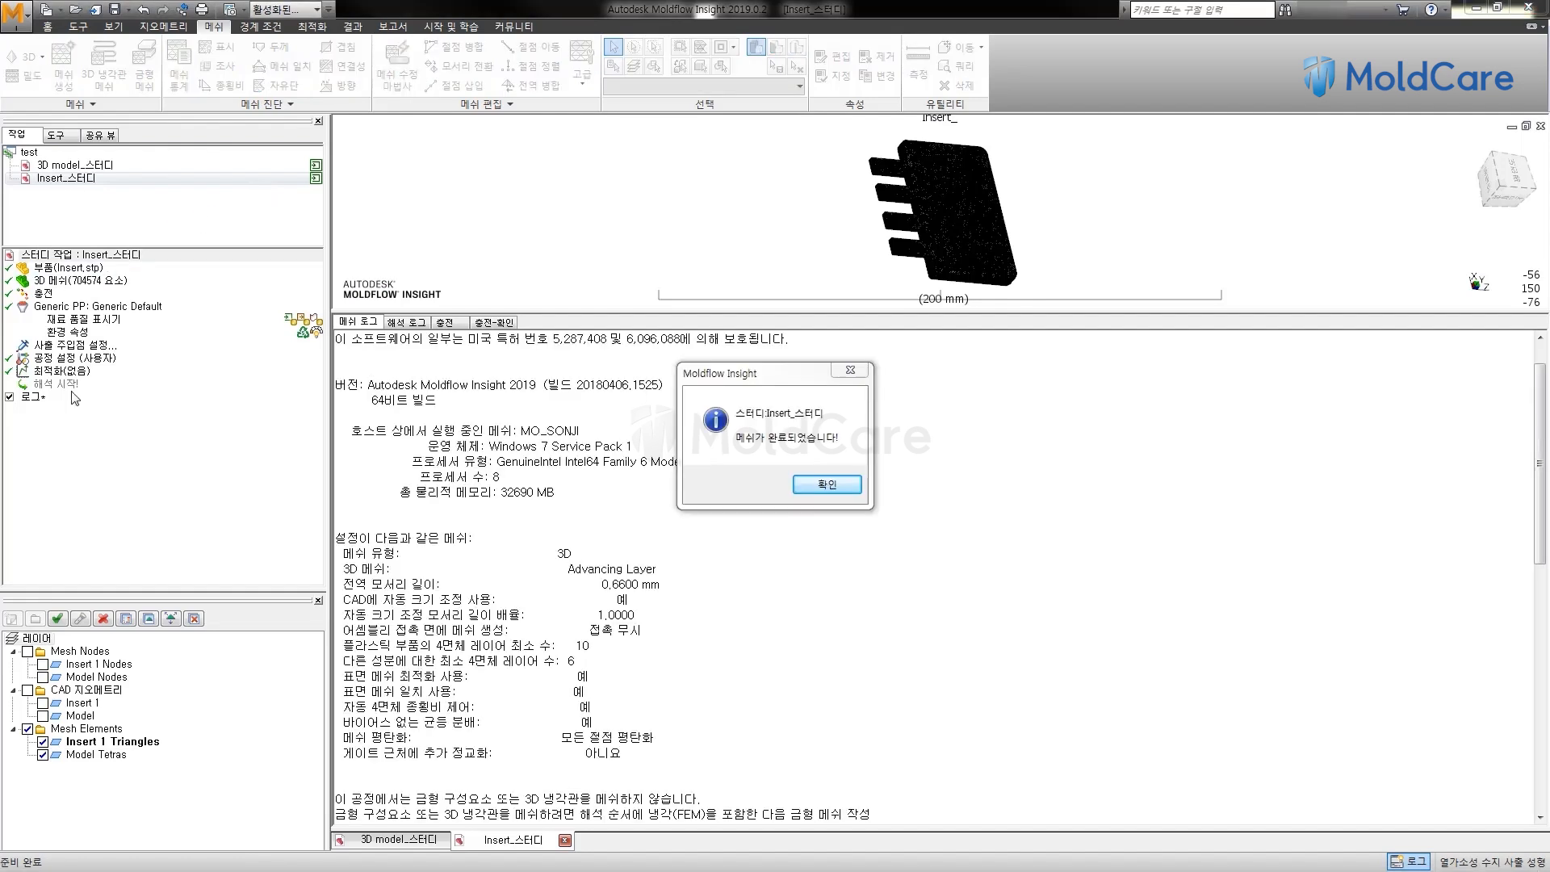
left_click(831, 485)
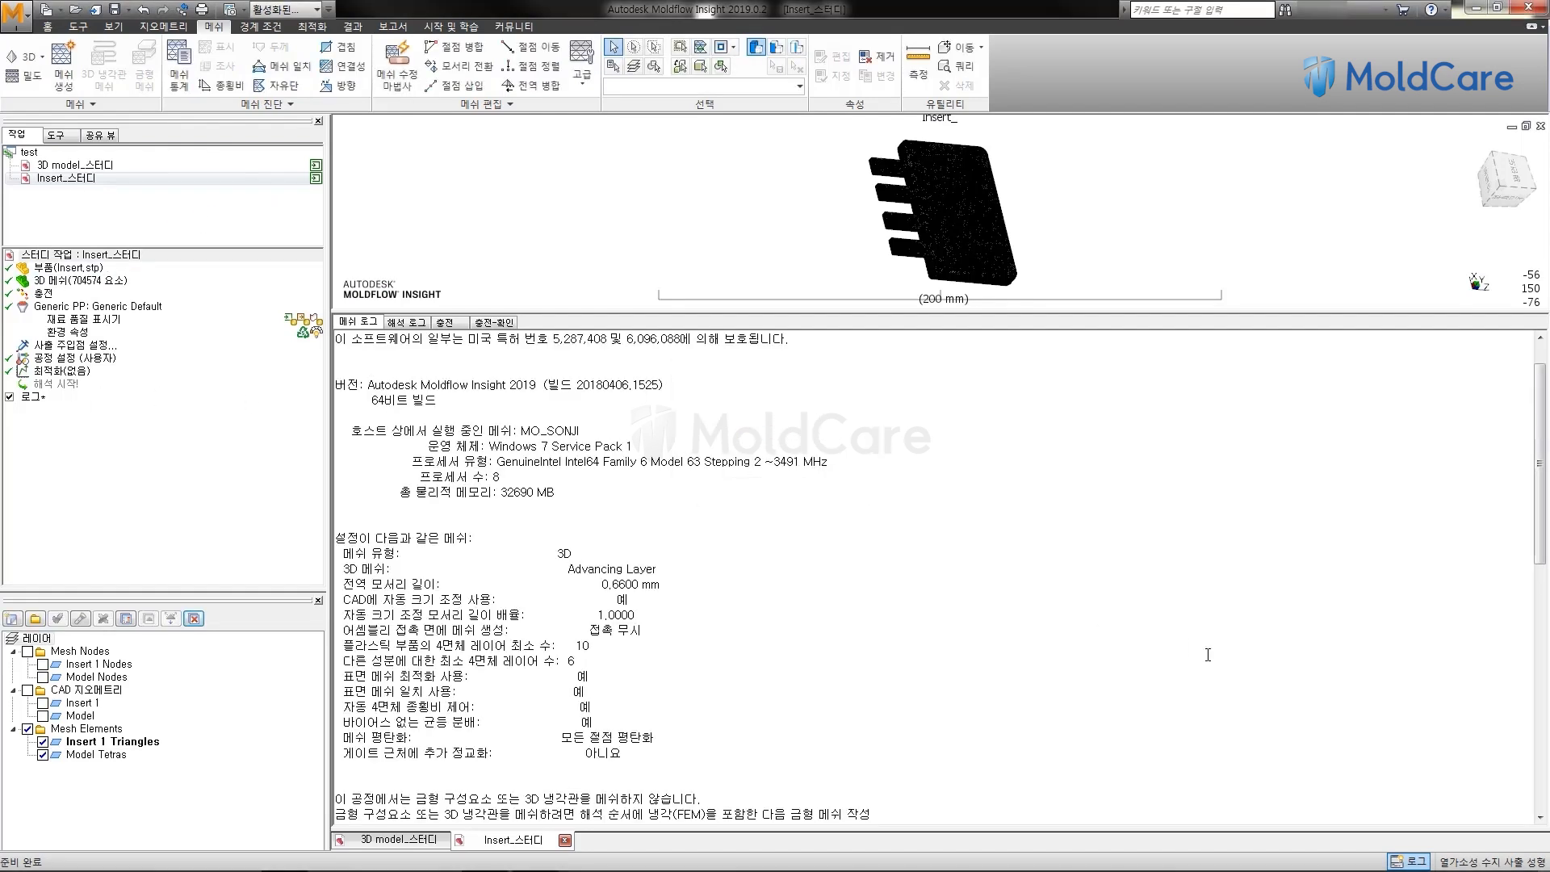
left_click(1414, 858)
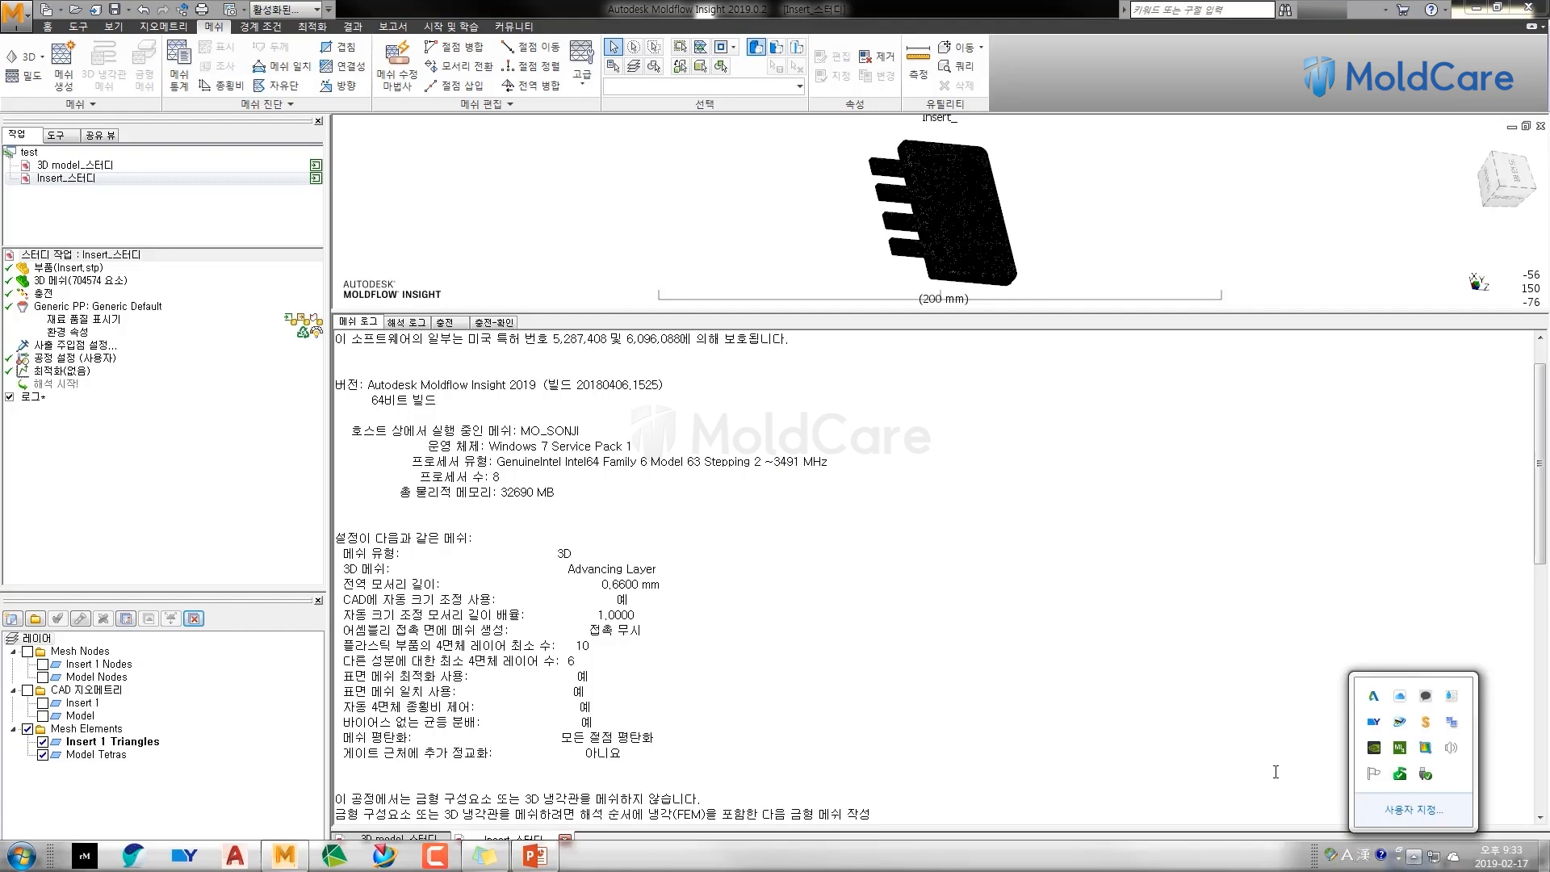
left_click(1386, 801)
left_click(1411, 862)
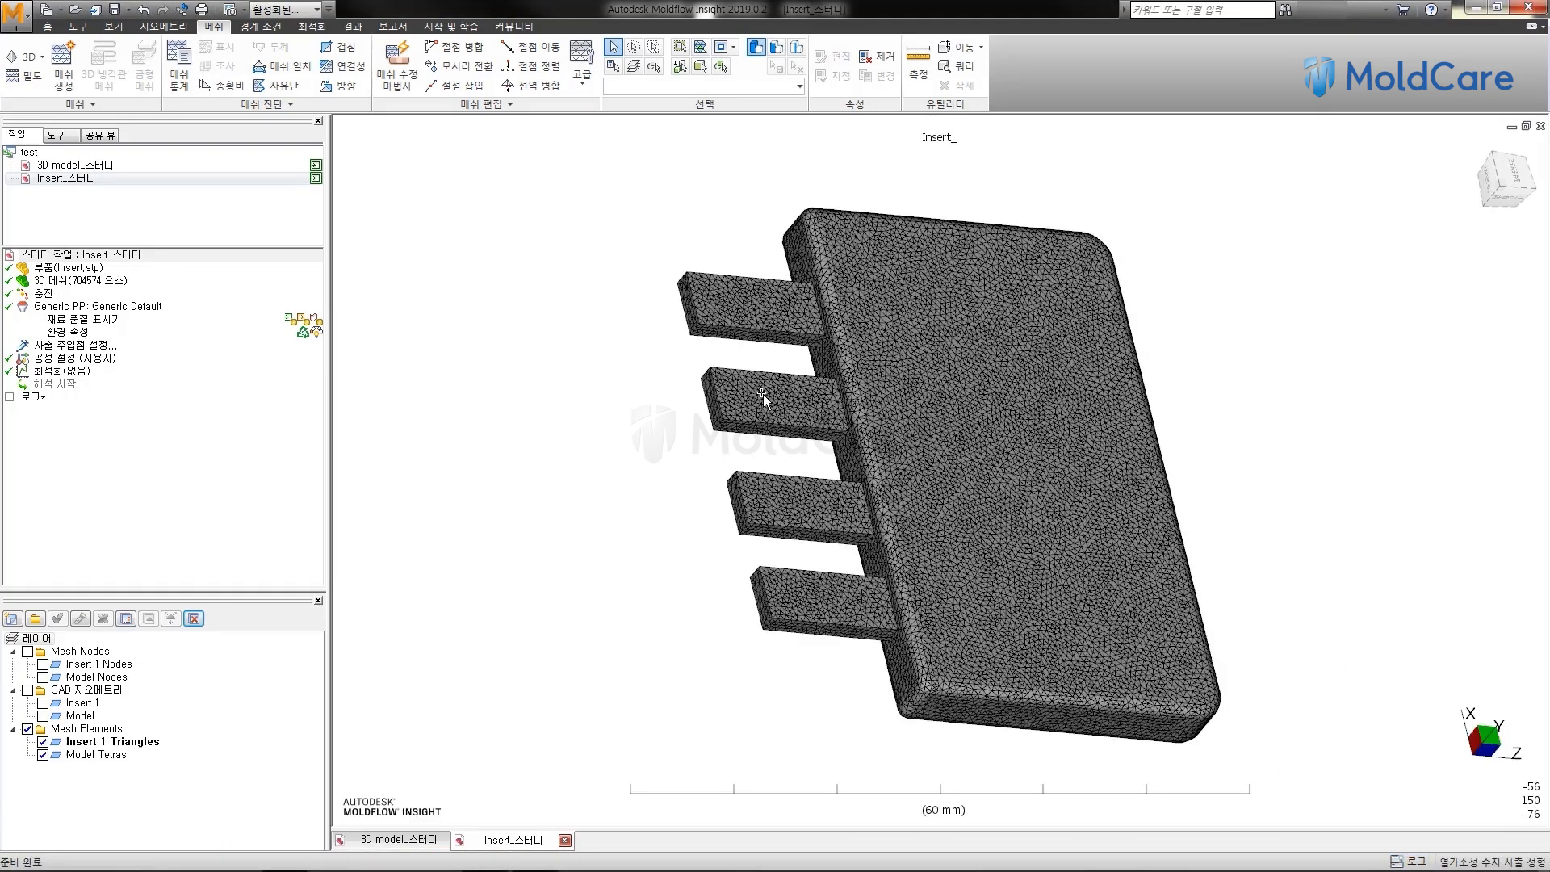
Review the insert's mold insert surface properties, including material and interface conductance, and close them without changes
middle_click_drag(763, 394, 626, 438)
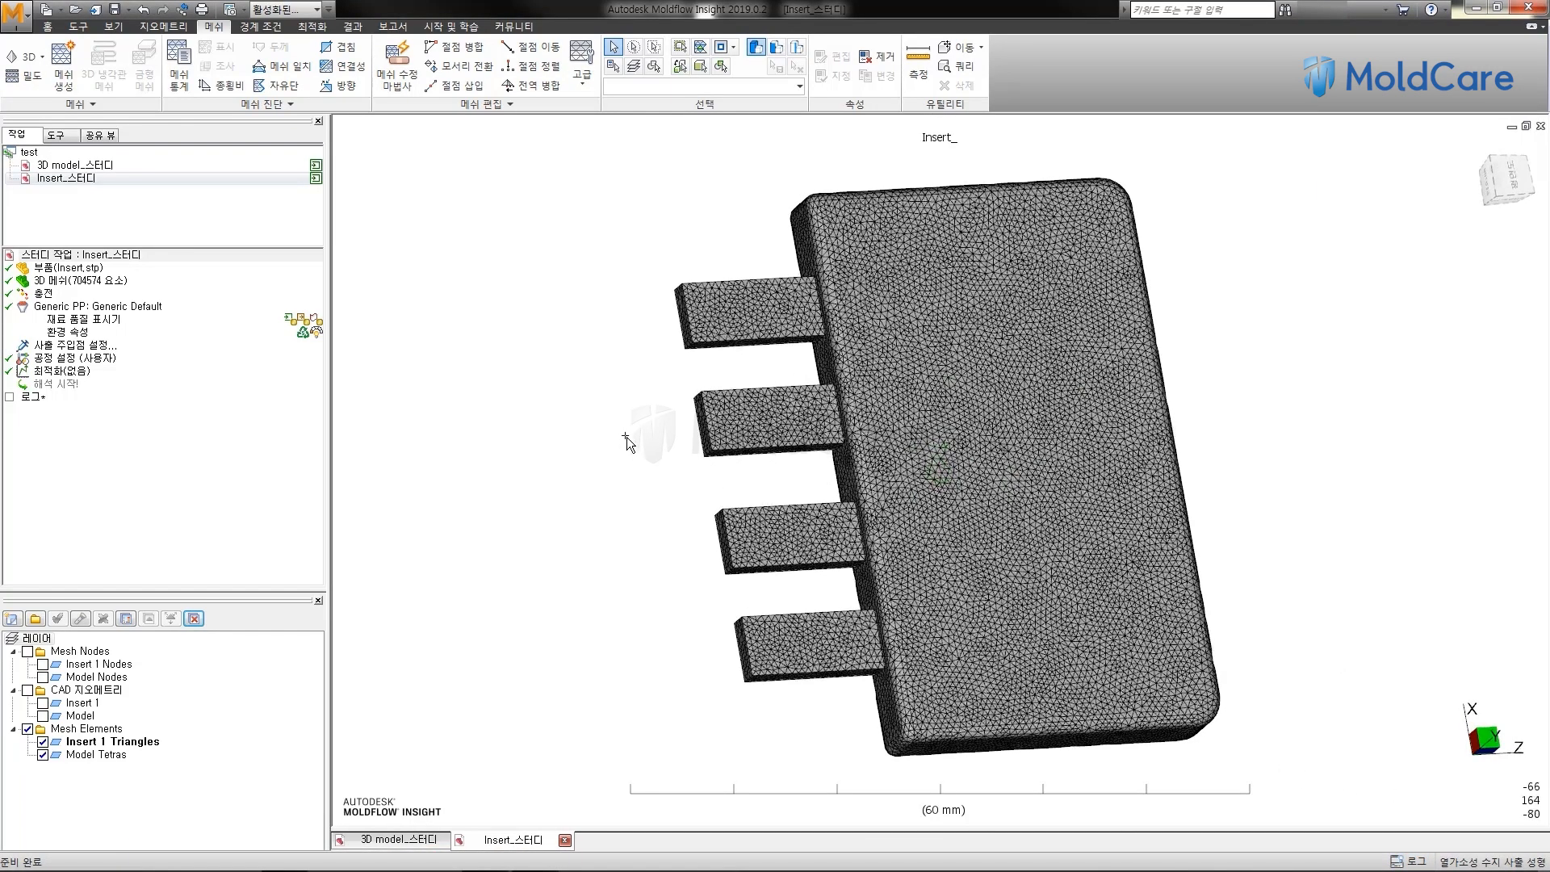
right_click(751, 410)
left_click(813, 466)
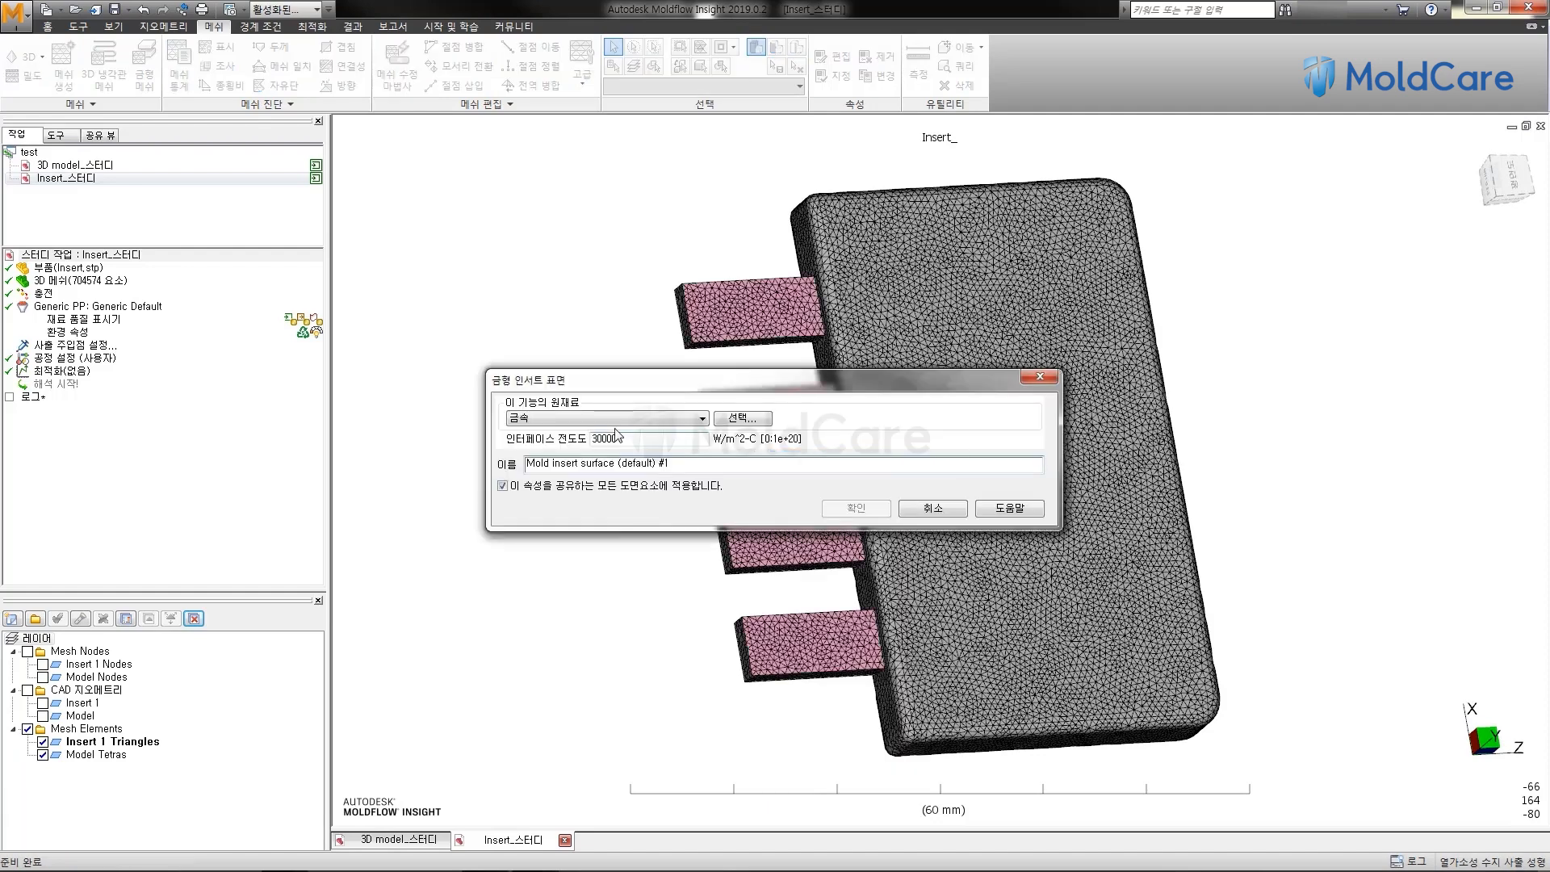
left_click_drag(619, 386, 500, 397)
left_click_drag(678, 399, 408, 377)
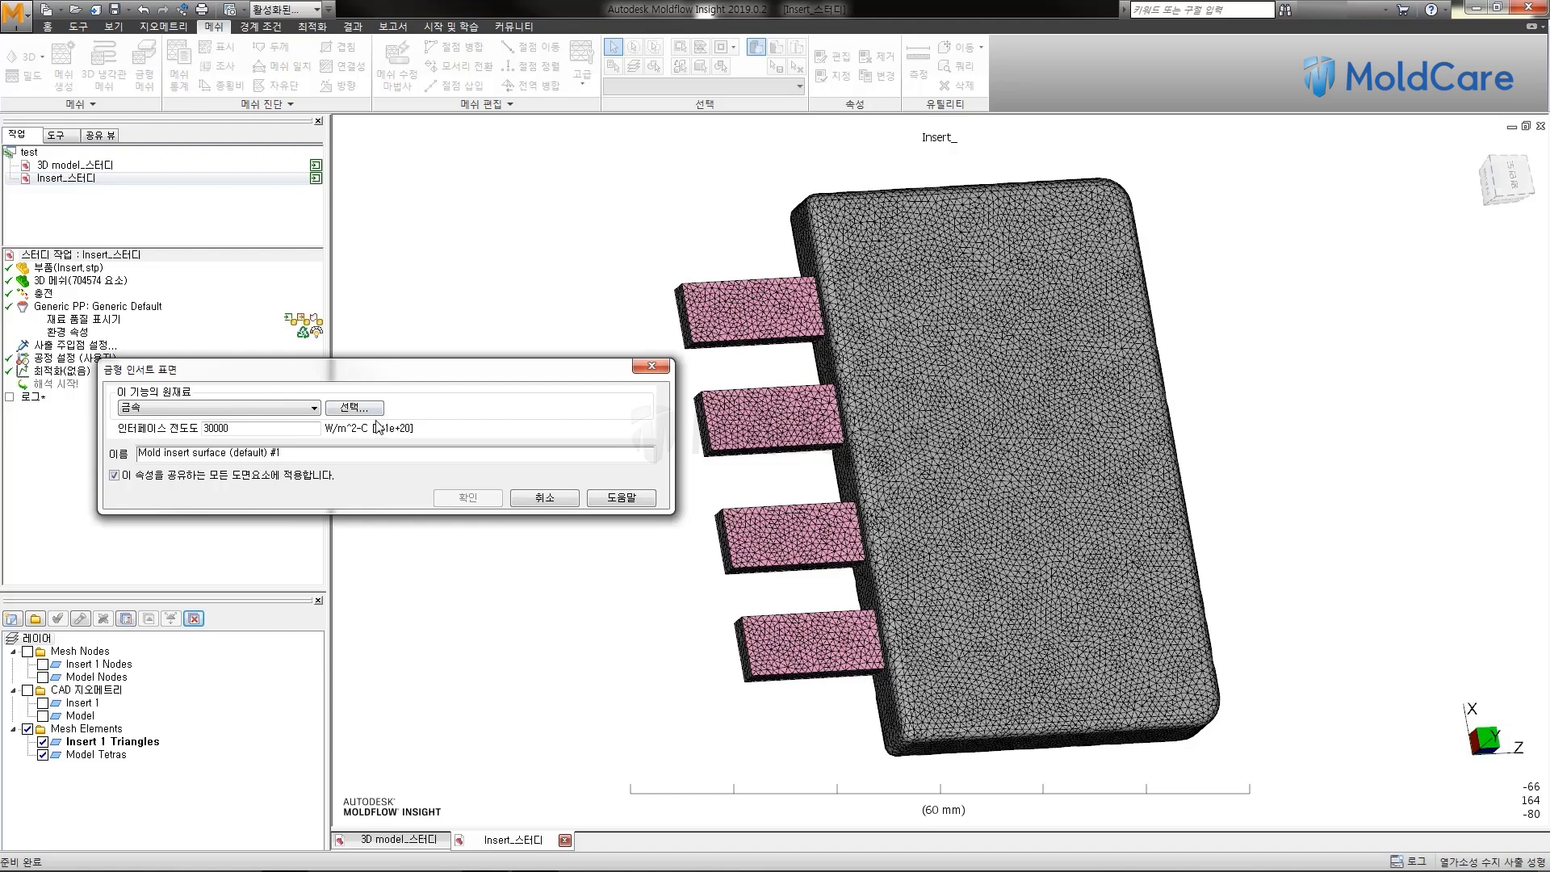
left_click(552, 500)
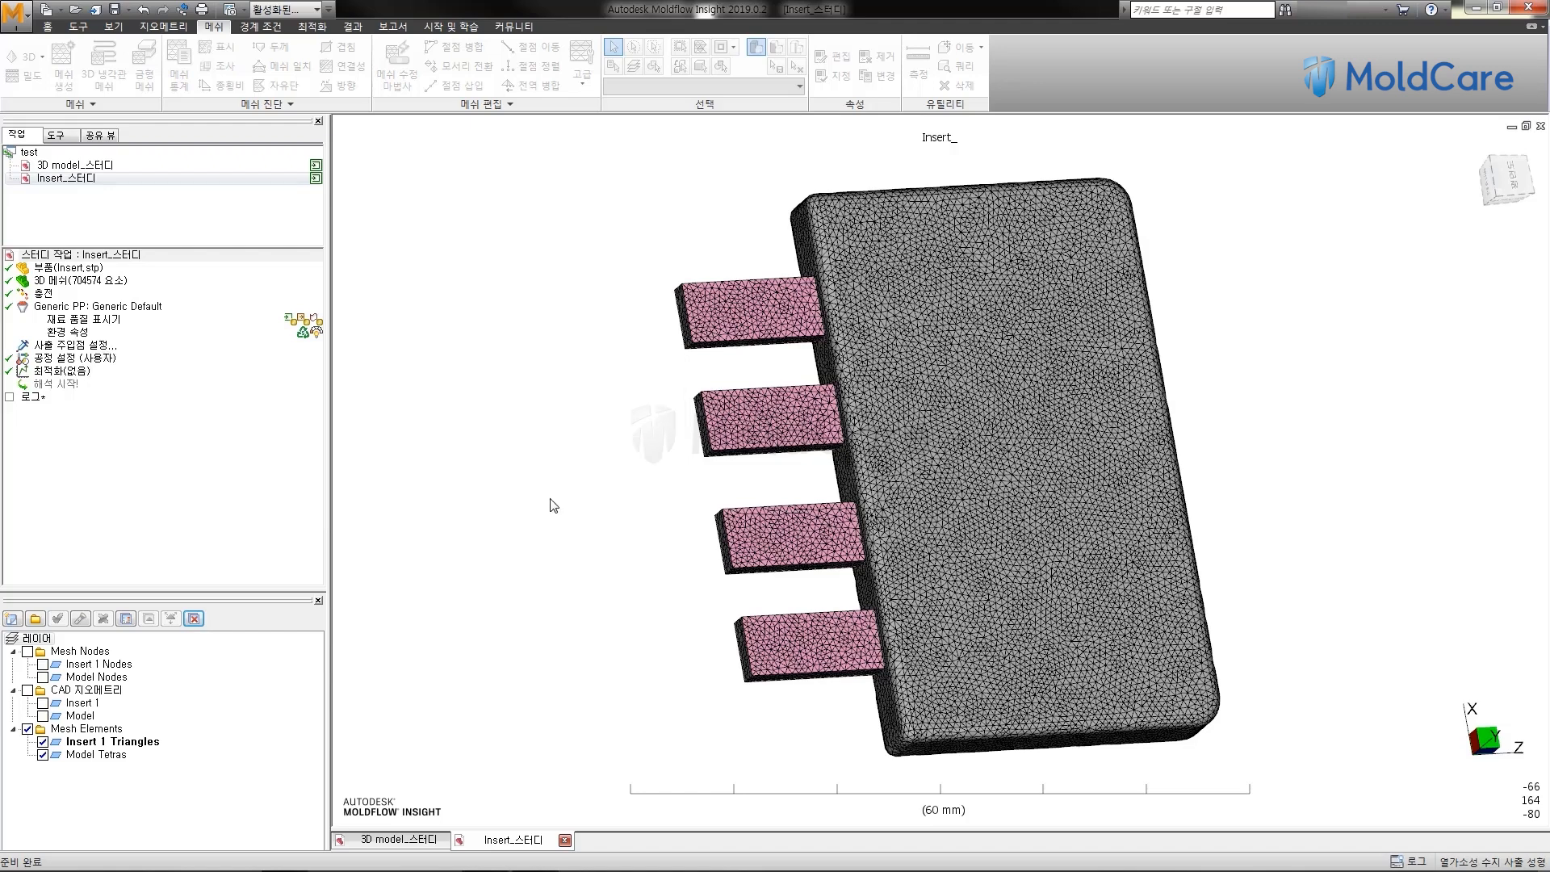
Review the plastic body's 3D part (부품(3D)) properties, close them without changes, and inspect the meshed assembly from another side
right_click(984, 485)
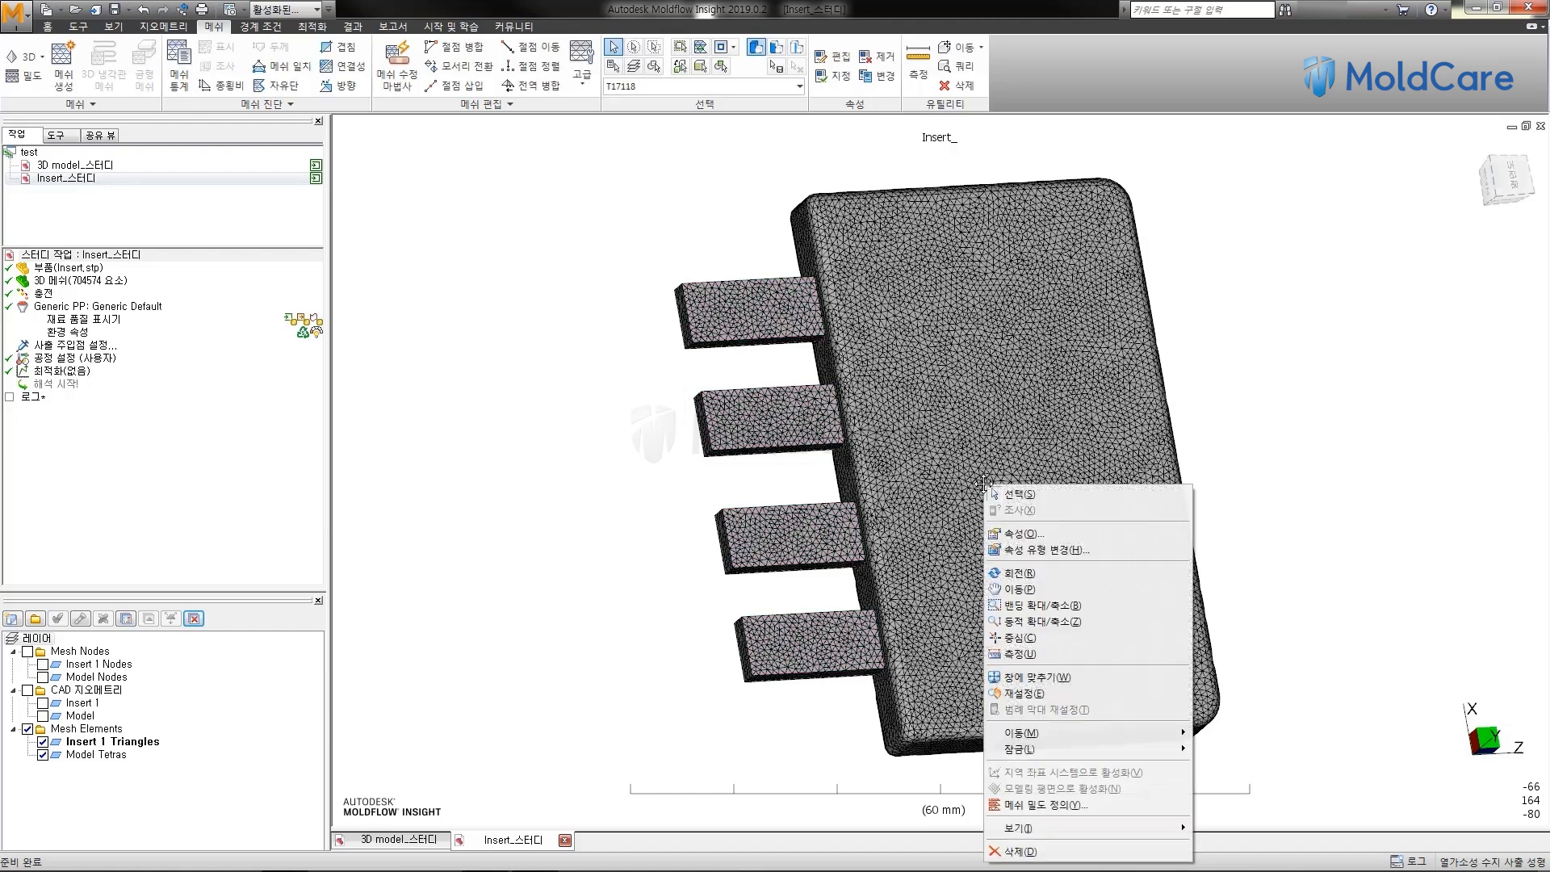
left_click(1021, 533)
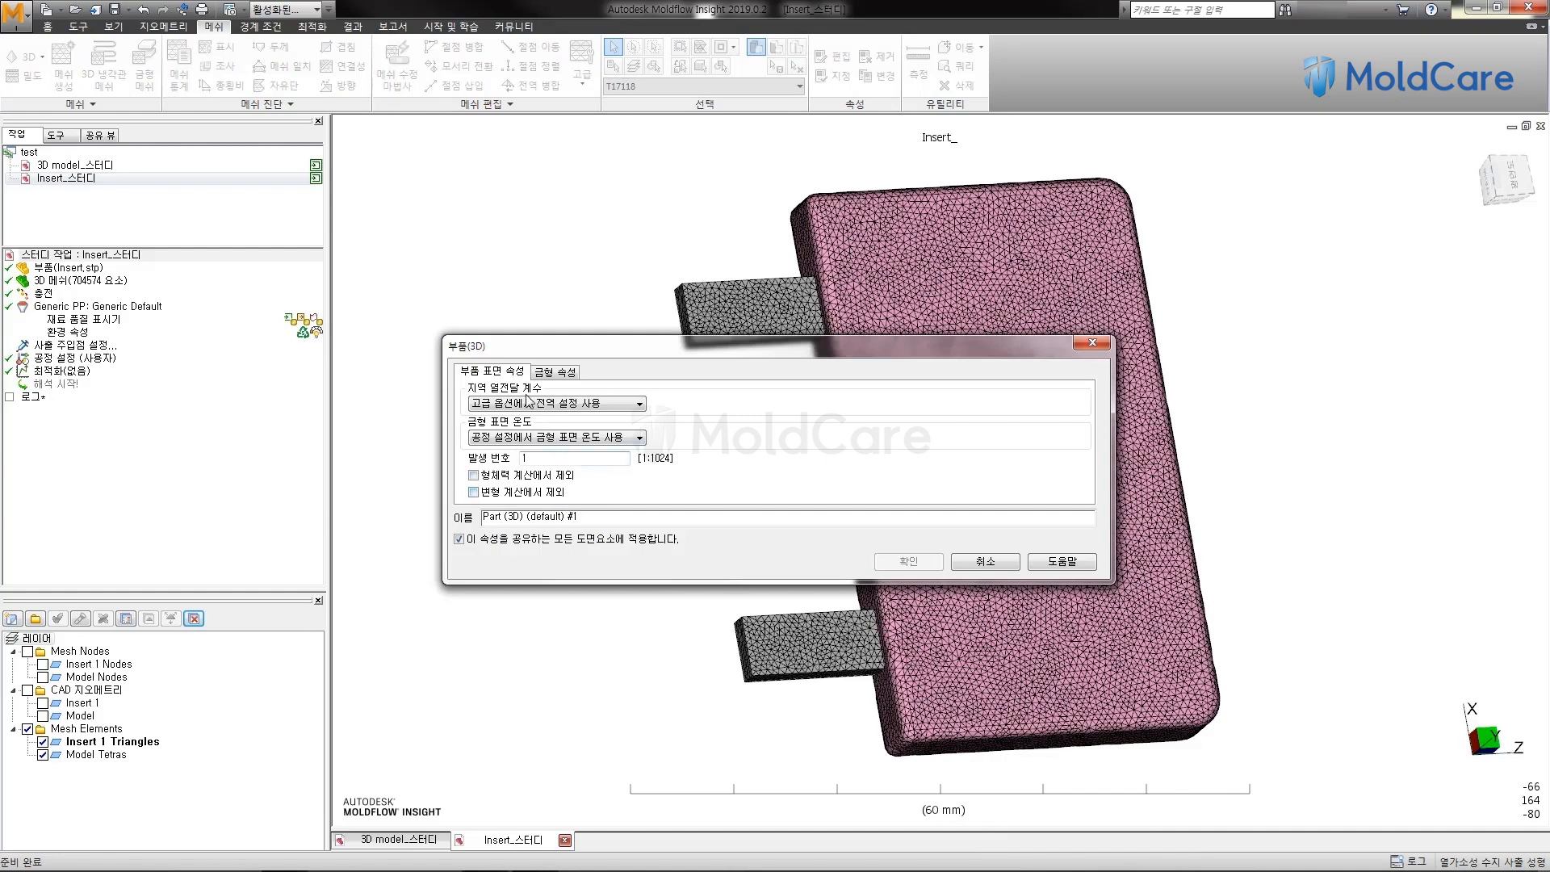
left_click(984, 561)
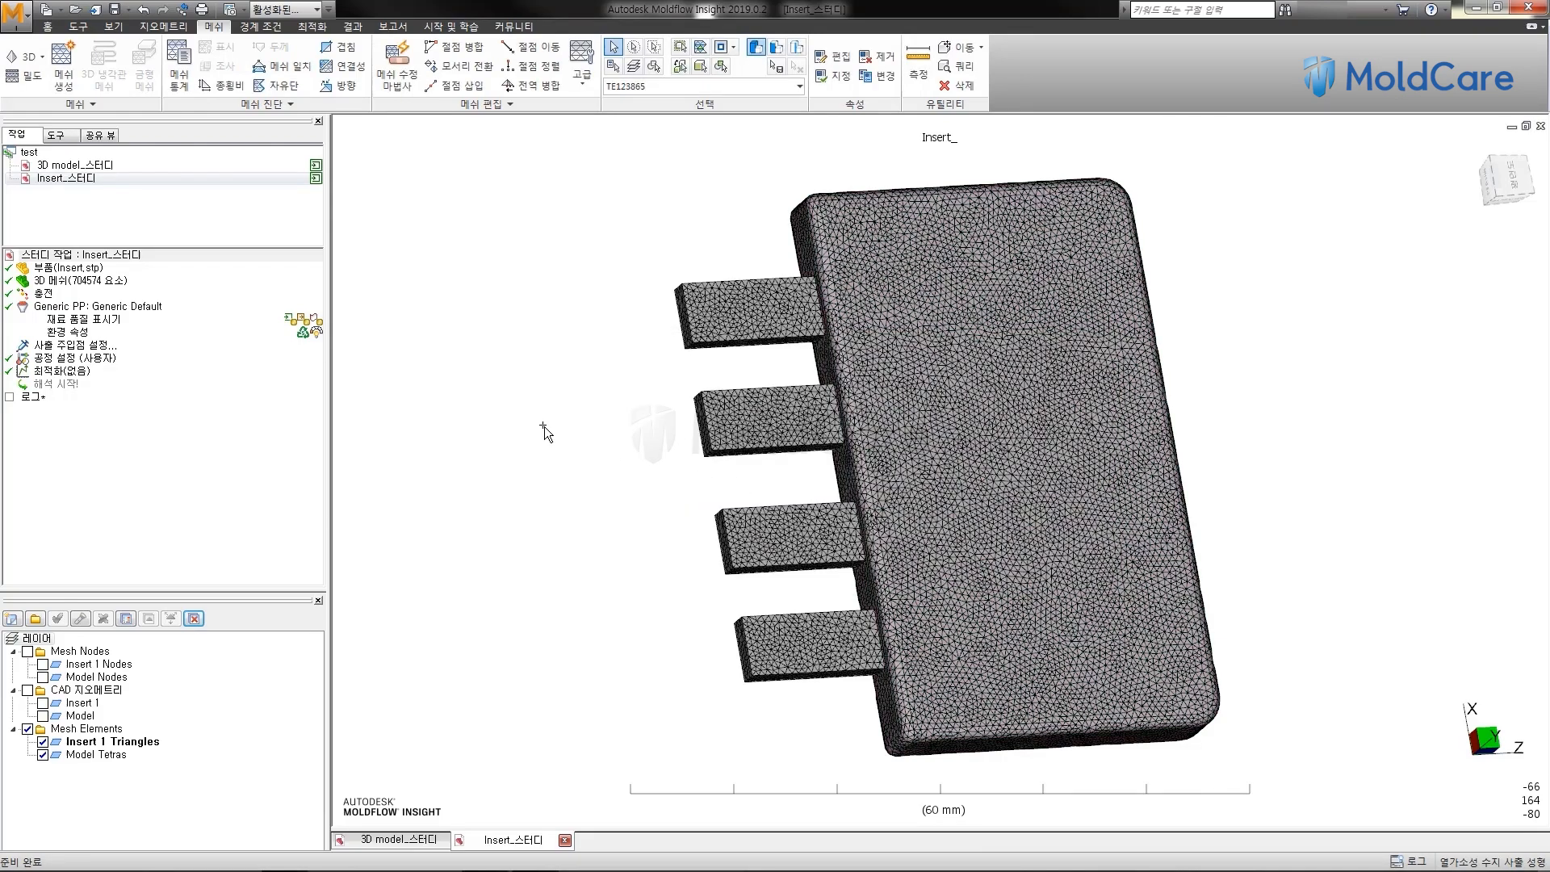
middle_click_drag(533, 422, 442, 423)
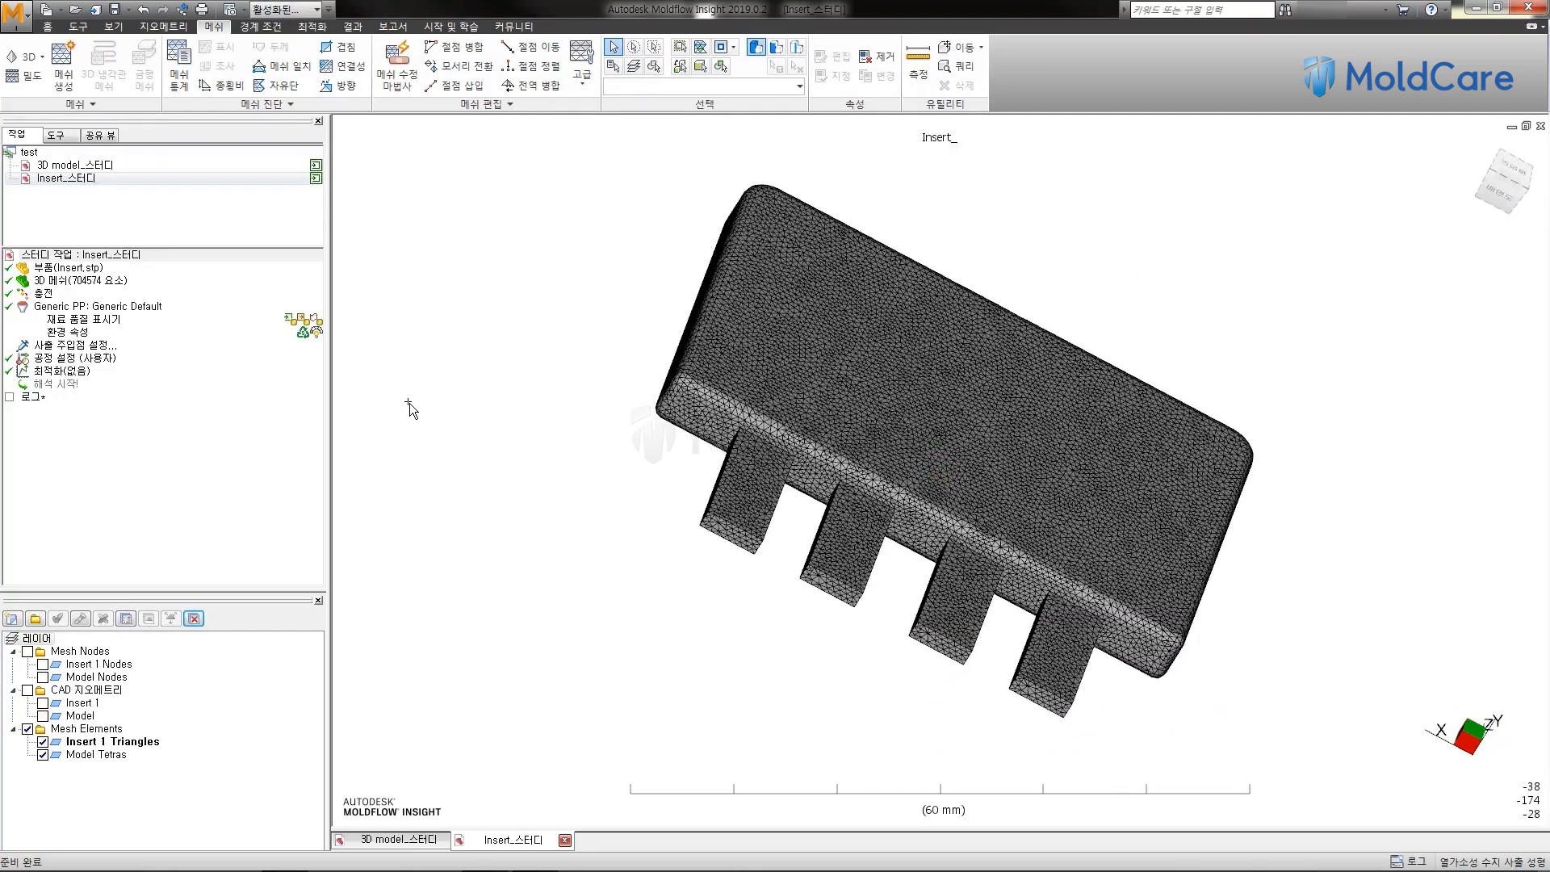